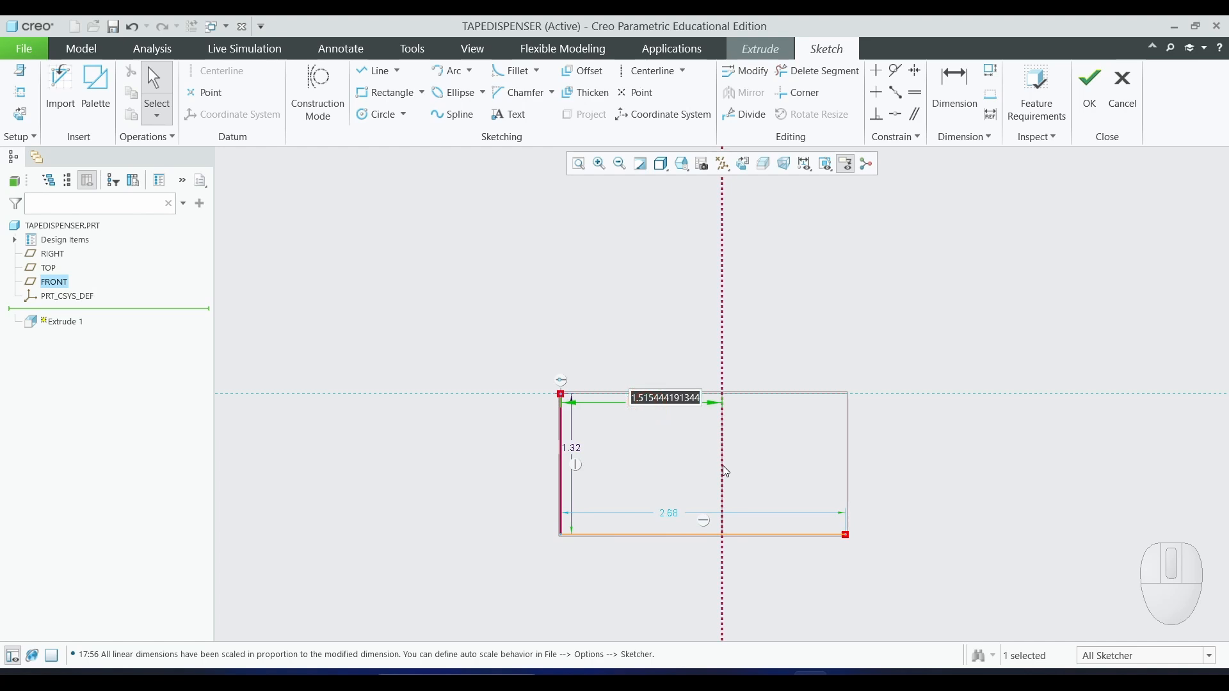
Step: Set the horizontal distance from the profile's vertical line to the vertical reference to 1.32
text(1.3)
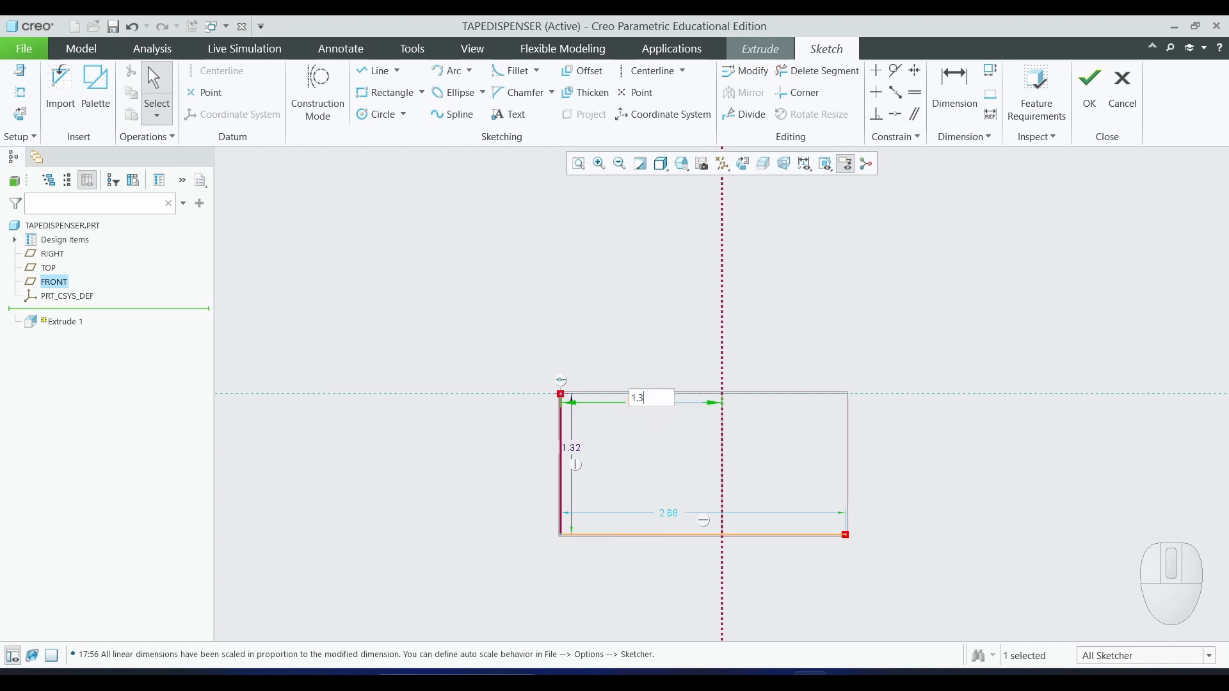
text(2)
key(Return)
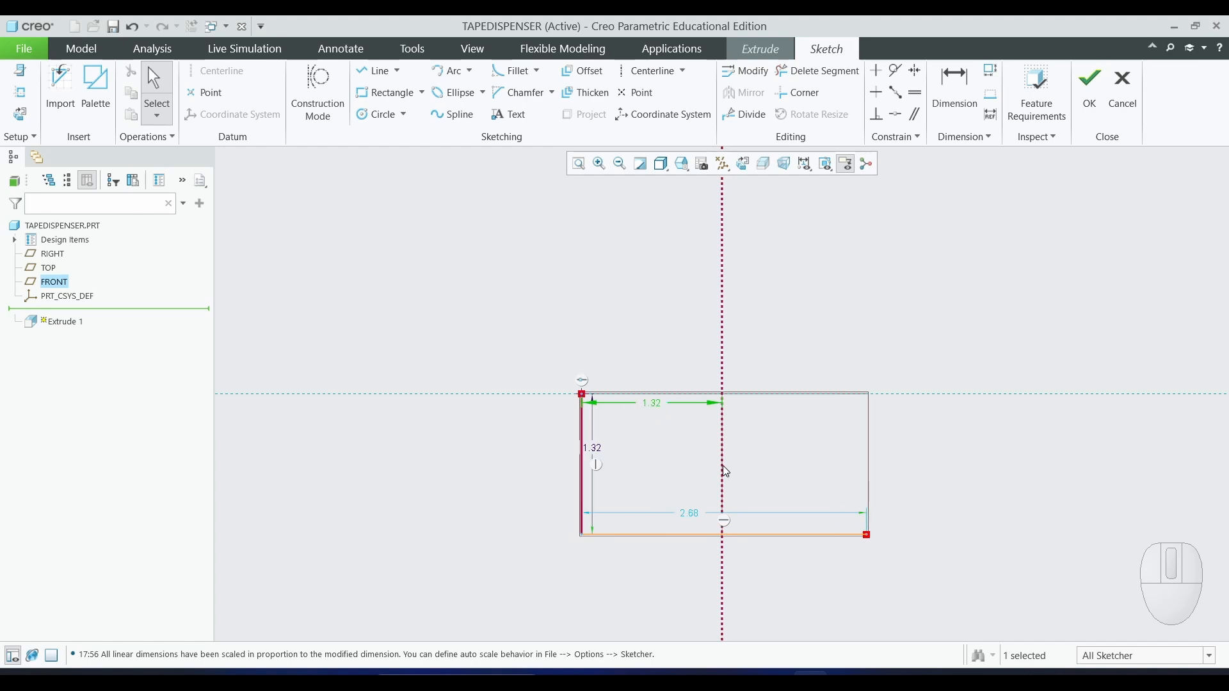
click(1031, 485)
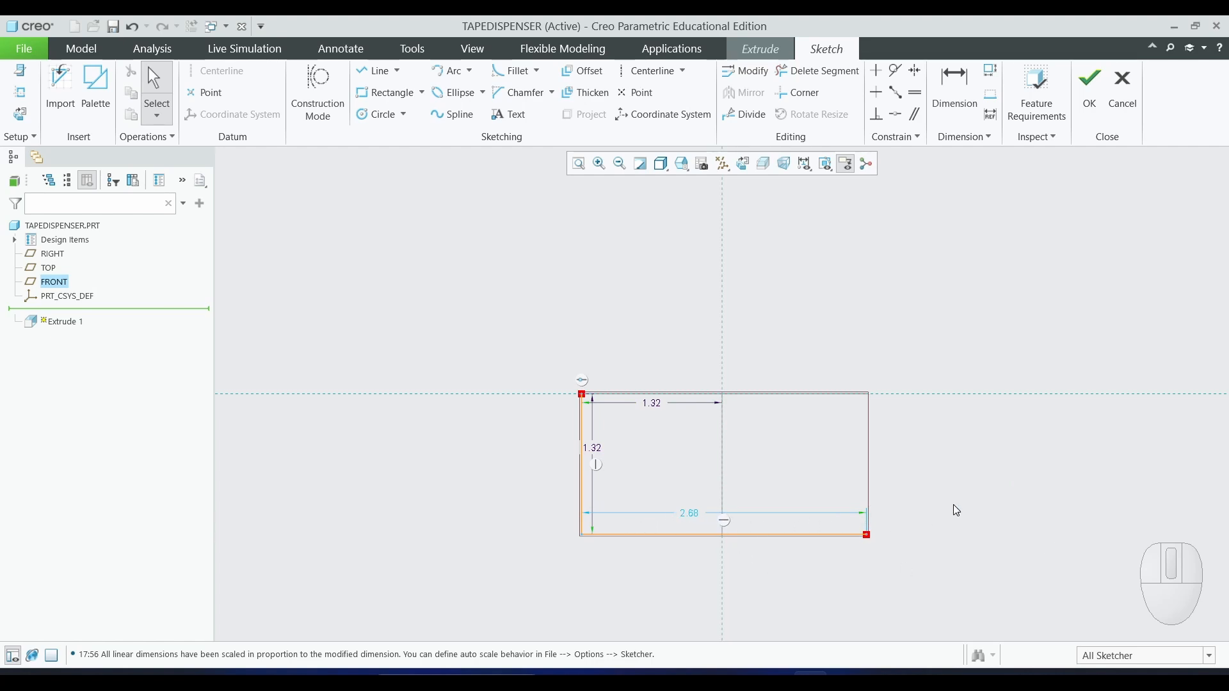
Step: Sketch a center-and-ends arc centred on the origin, from the vertical line's upper end over the top to above the horizontal reference's far side
key(alt+Tab)
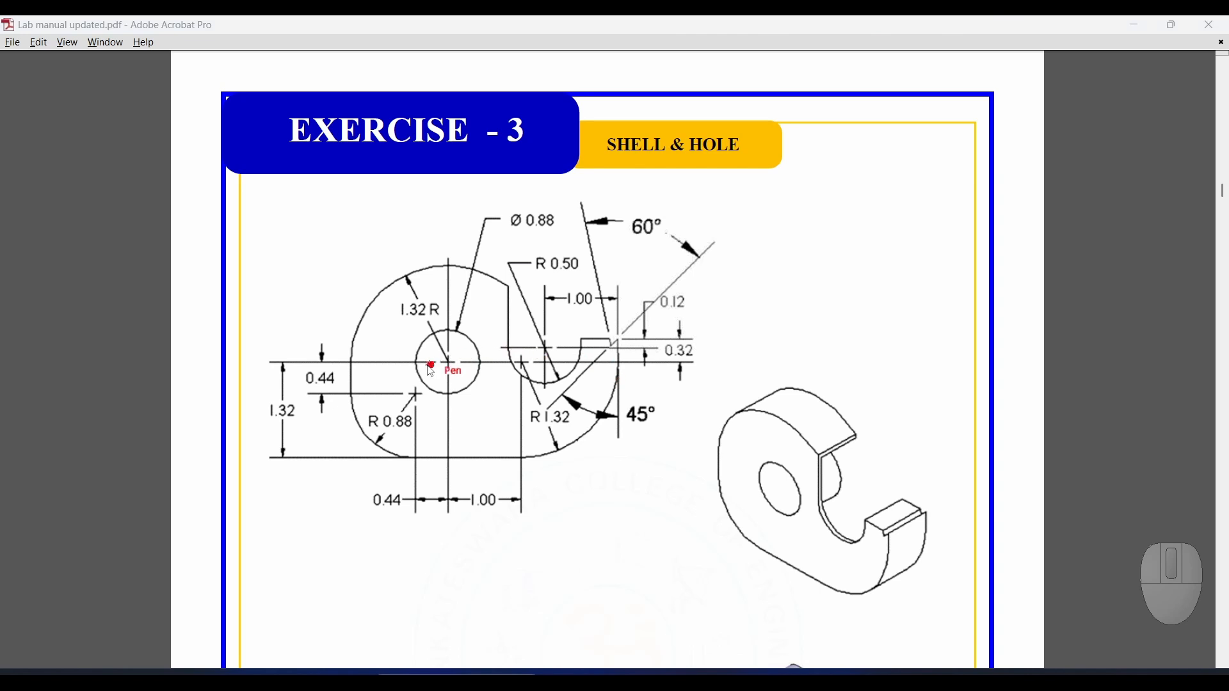
mouse_move(356, 359)
mouse_down()
mouse_move(382, 323)
mouse_move(359, 328)
mouse_move(382, 294)
mouse_move(425, 269)
mouse_move(518, 291)
mouse_up()
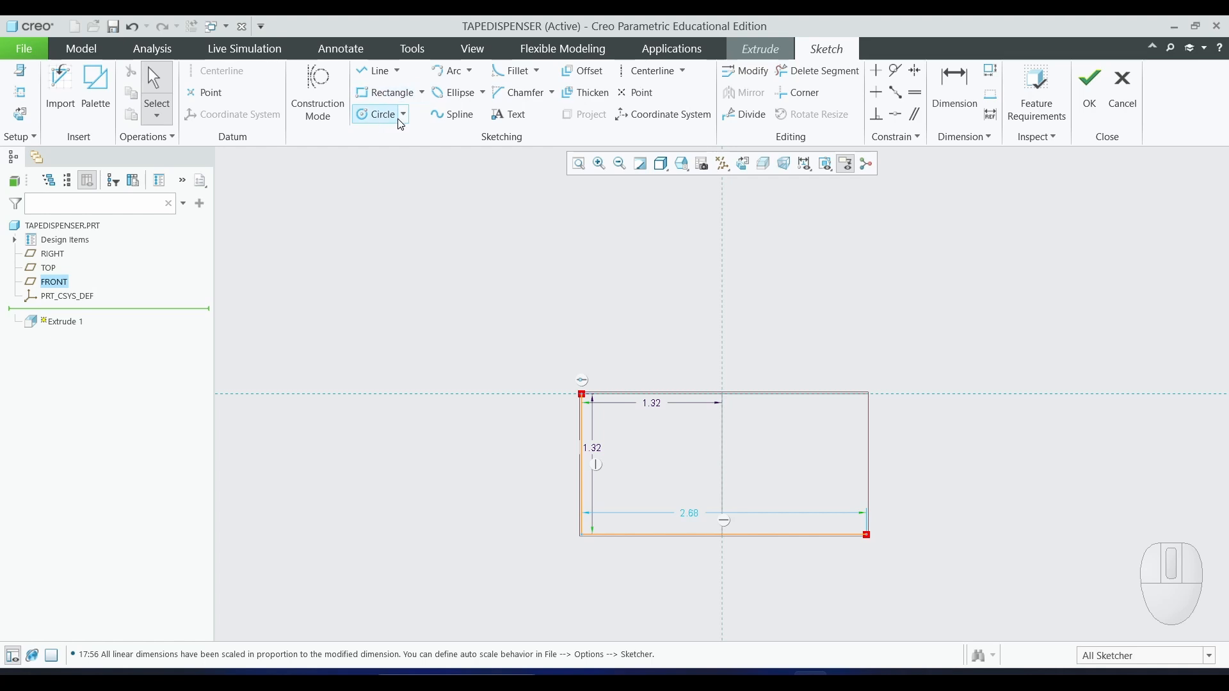
click(470, 71)
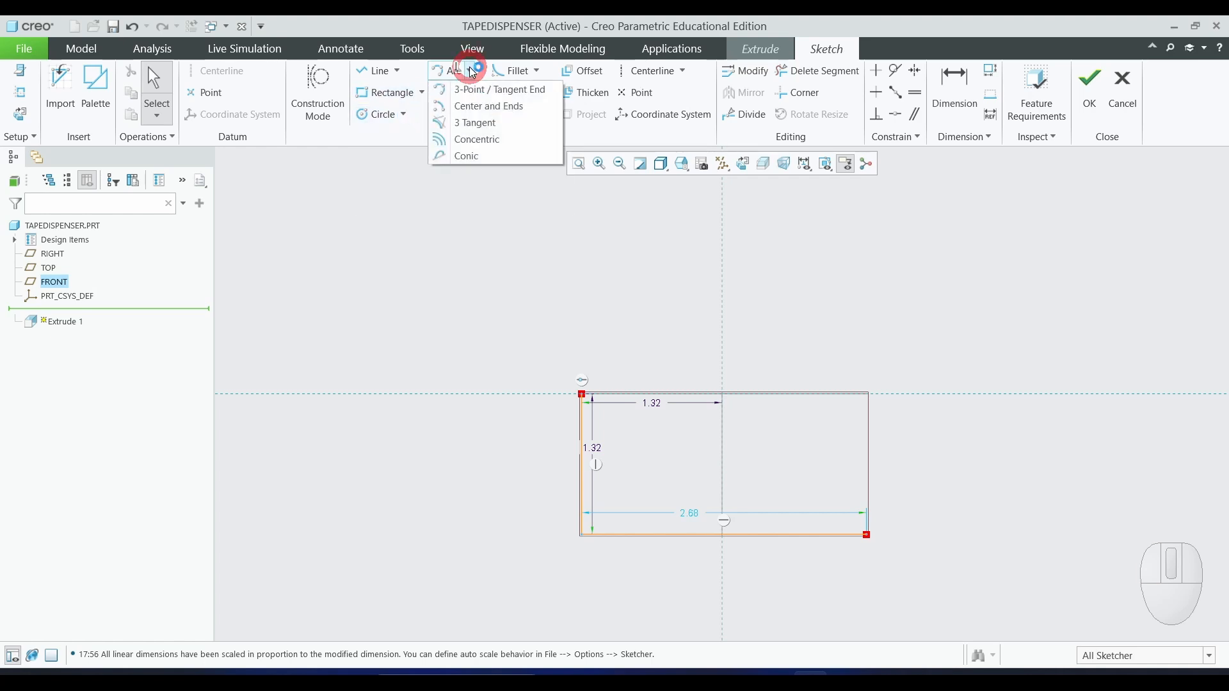
click(491, 106)
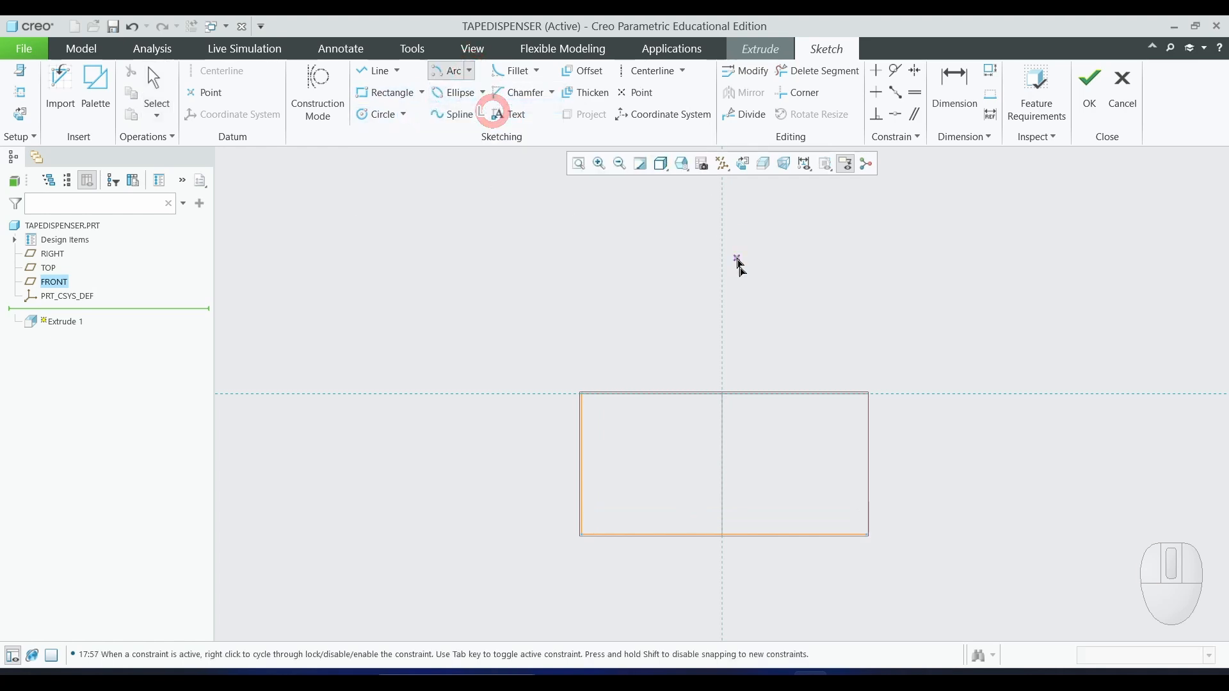
click(724, 394)
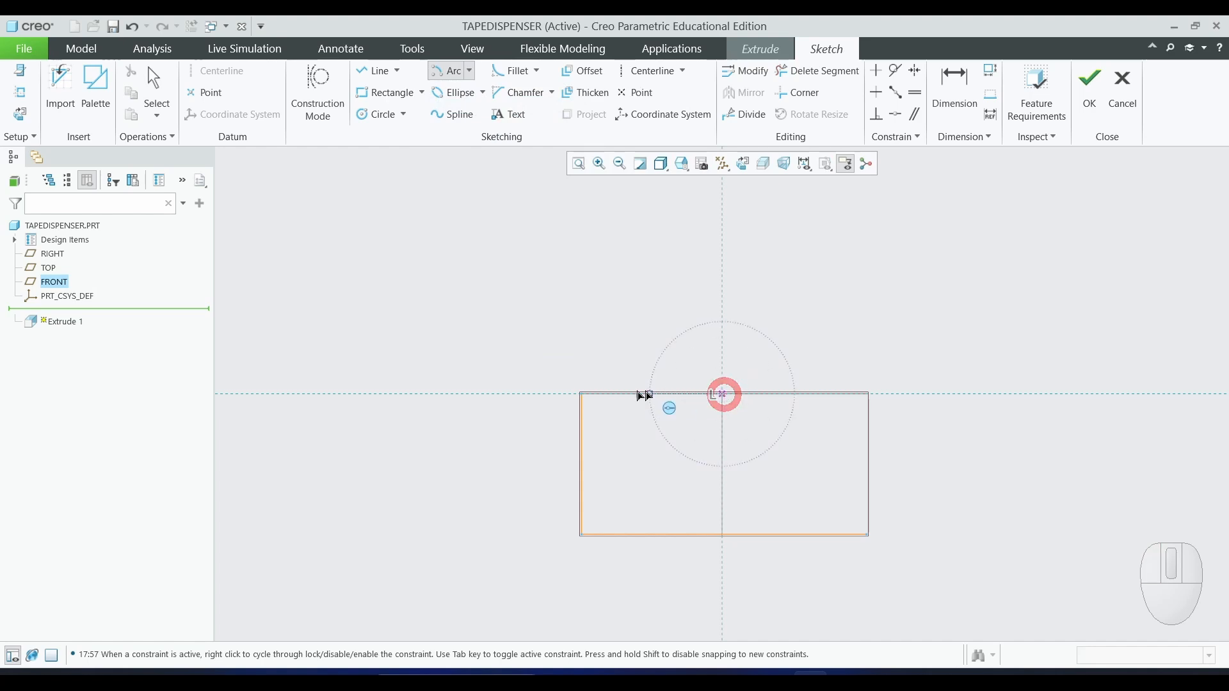
click(583, 394)
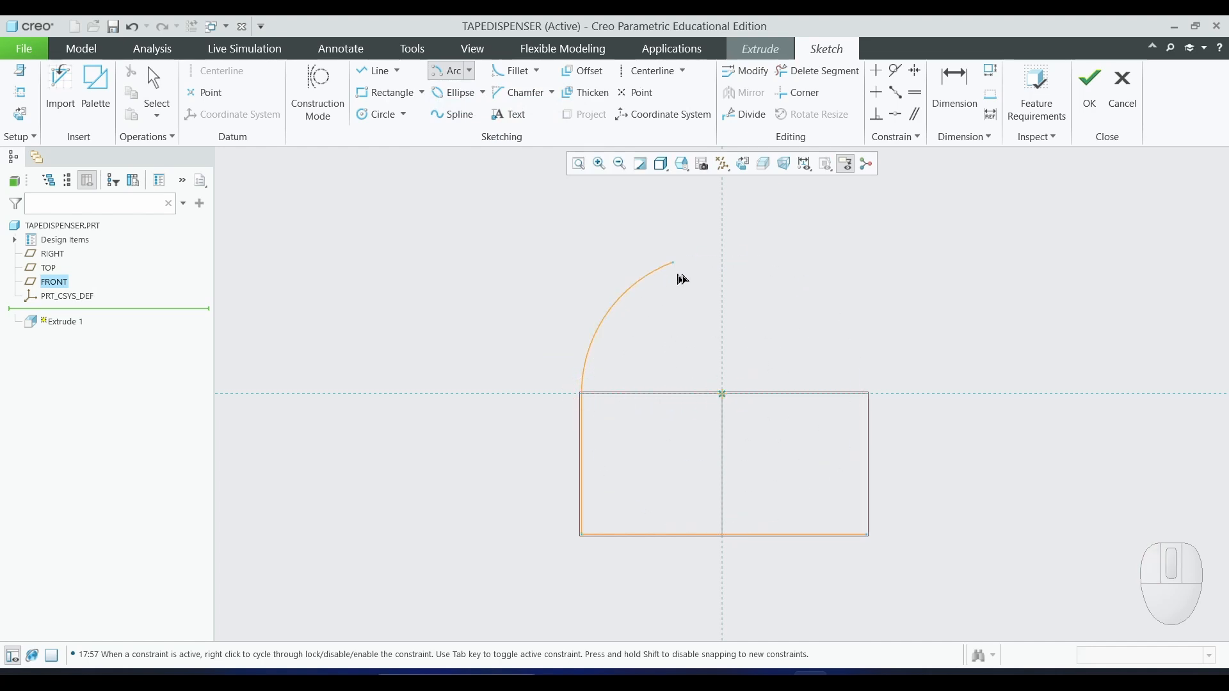
click(843, 346)
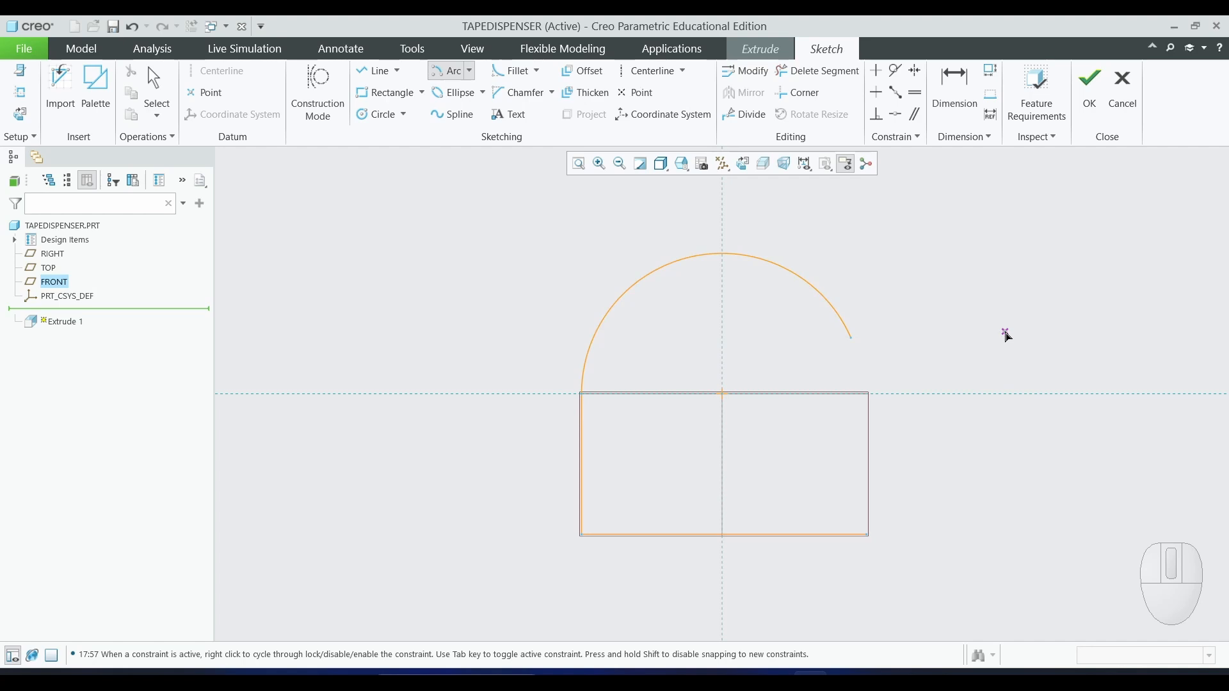
middle_click(1007, 336)
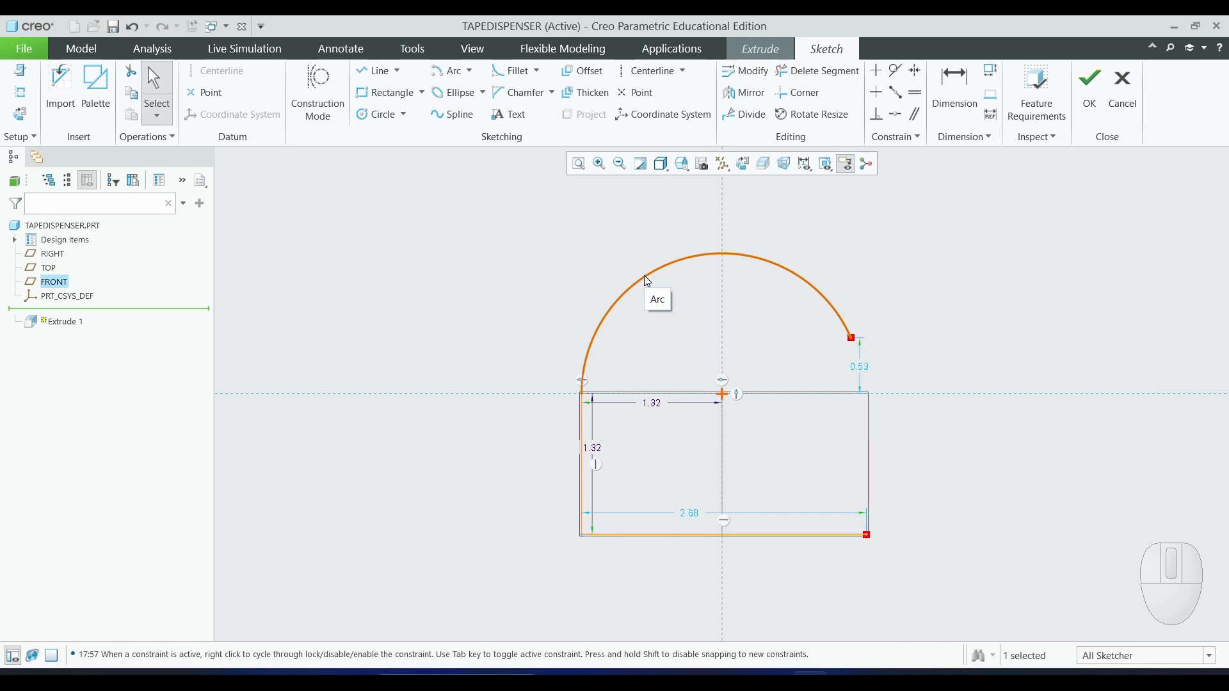
Step: Try to add a radius dimension to the large arc above the horizontal reference
click(968, 85)
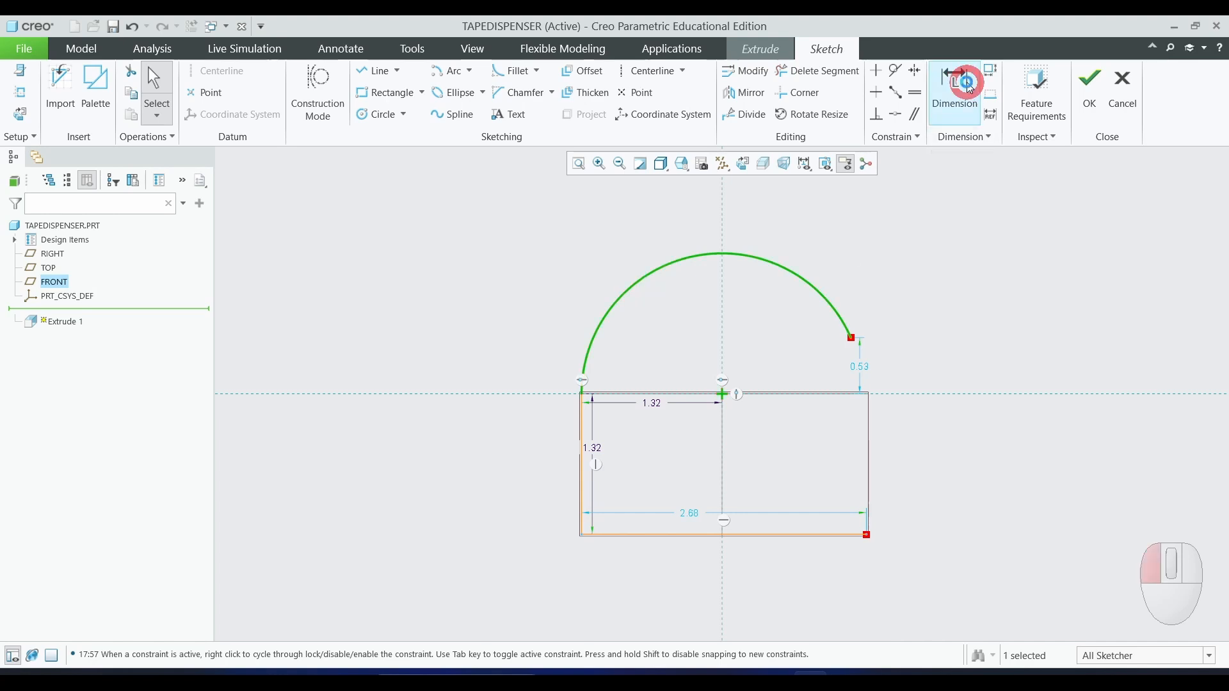
click(649, 281)
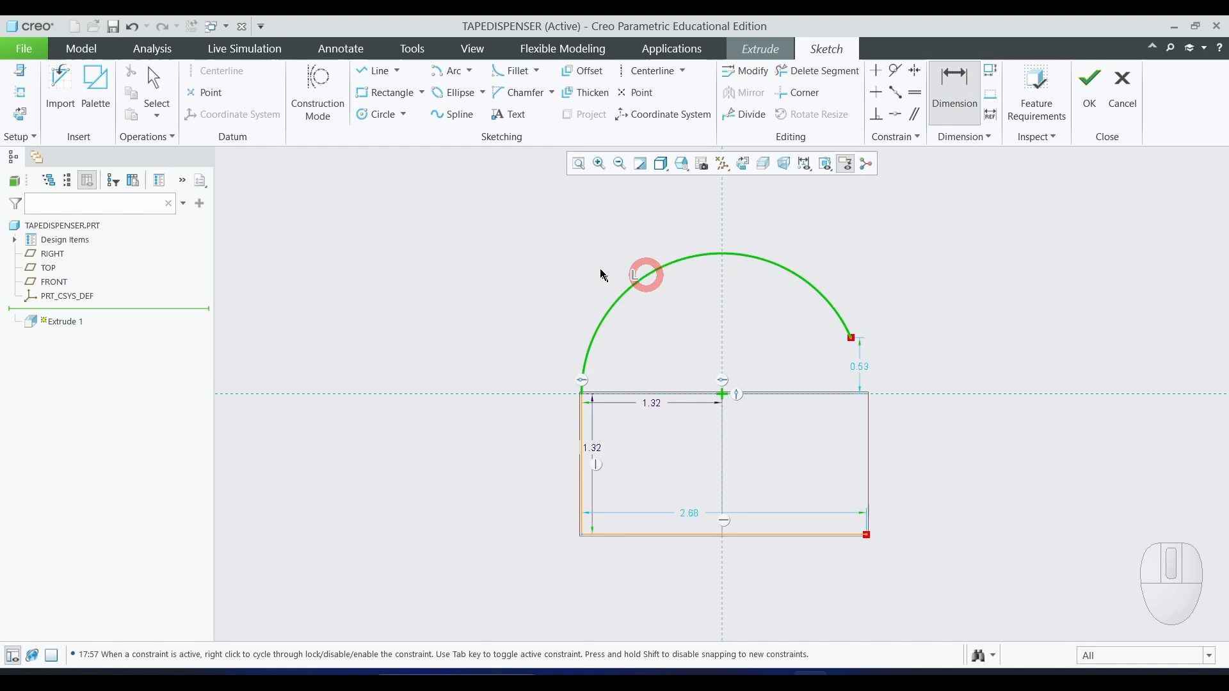
middle_click(572, 229)
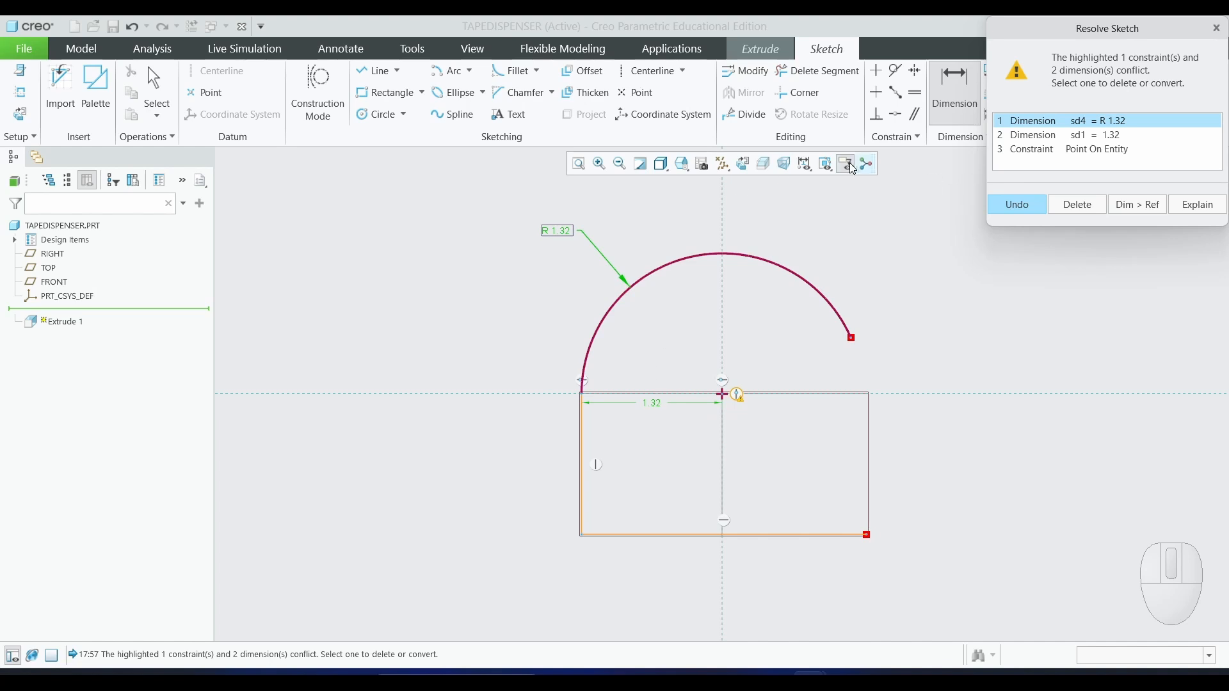
click(1010, 205)
Step: Following the exercise drawing, sketch a connected line chain beyond the arc's free end: a horizontal segment about 0.66, a V-notch and a vertical segment about 0.19
key(alt+Tab)
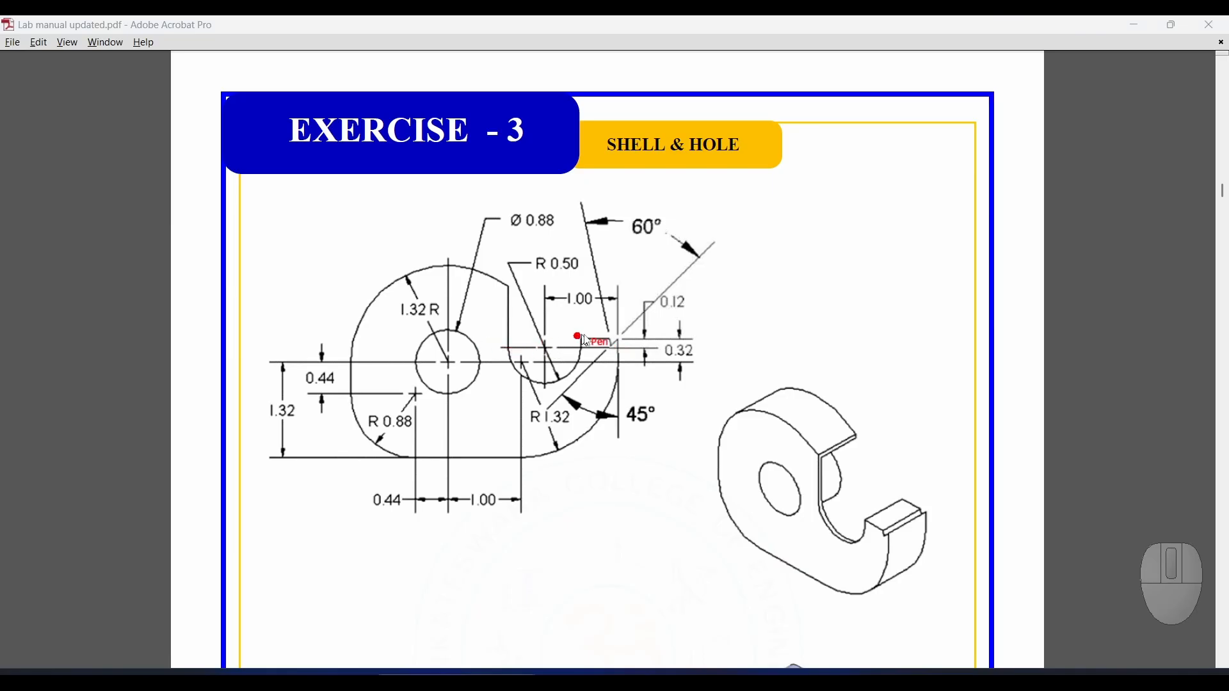
click(588, 338)
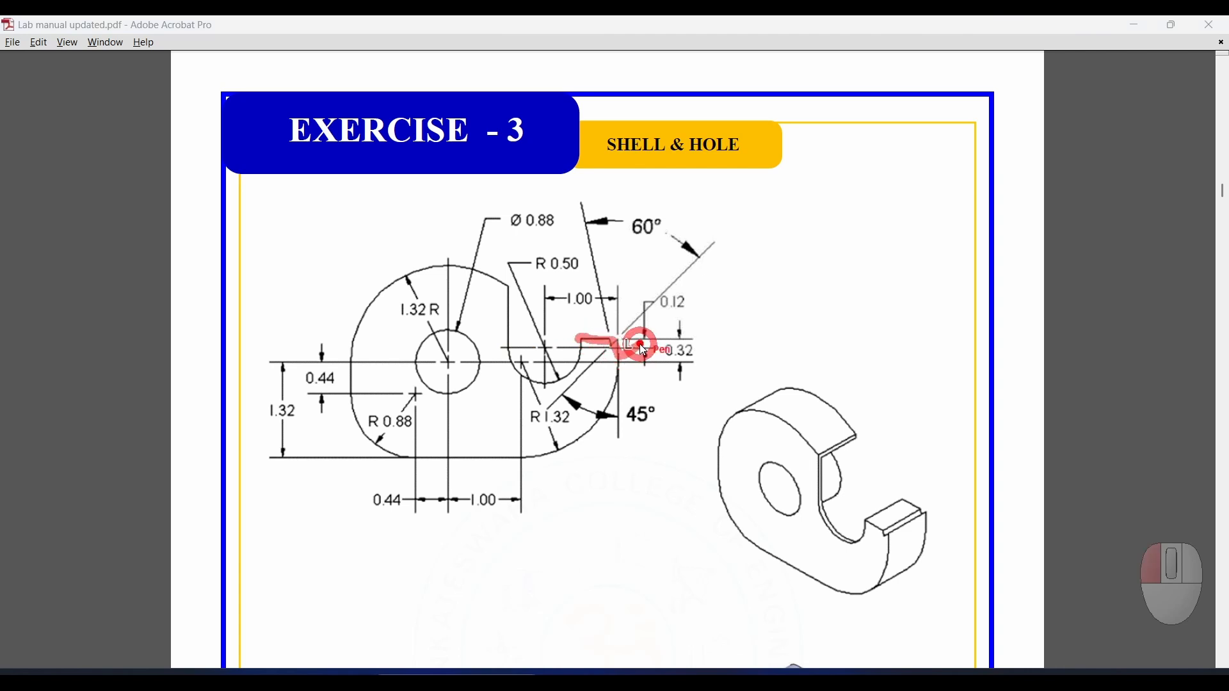
drag(639, 344, 647, 373)
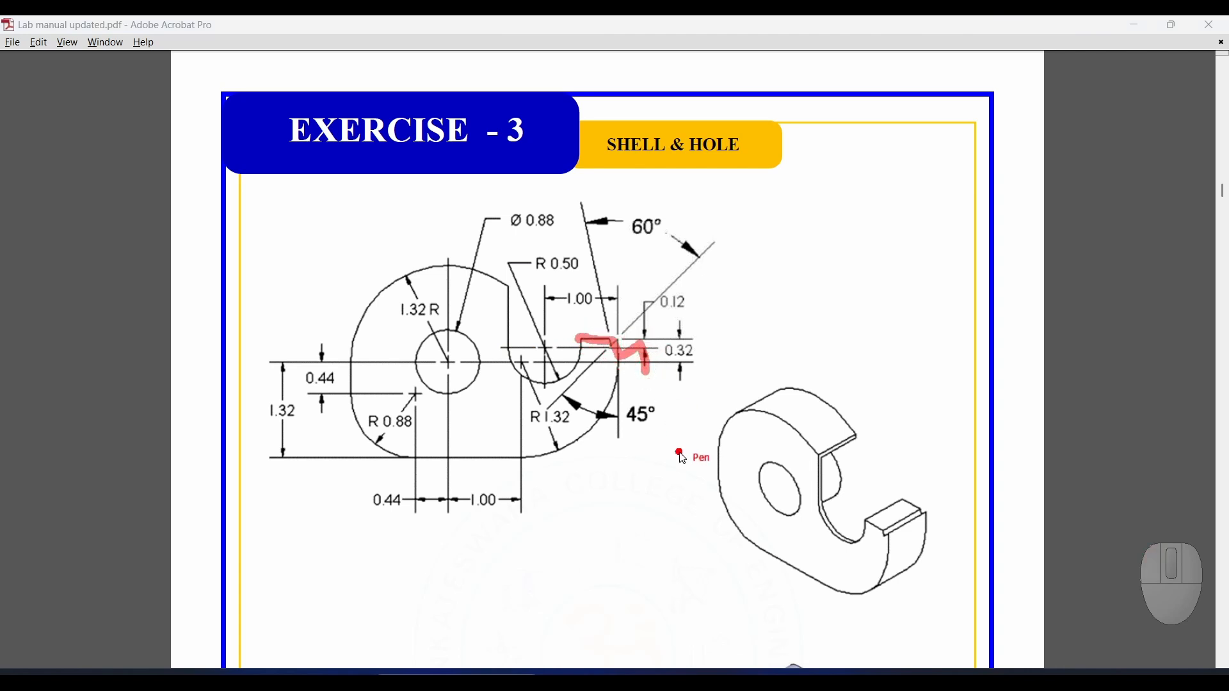
key(Escape)
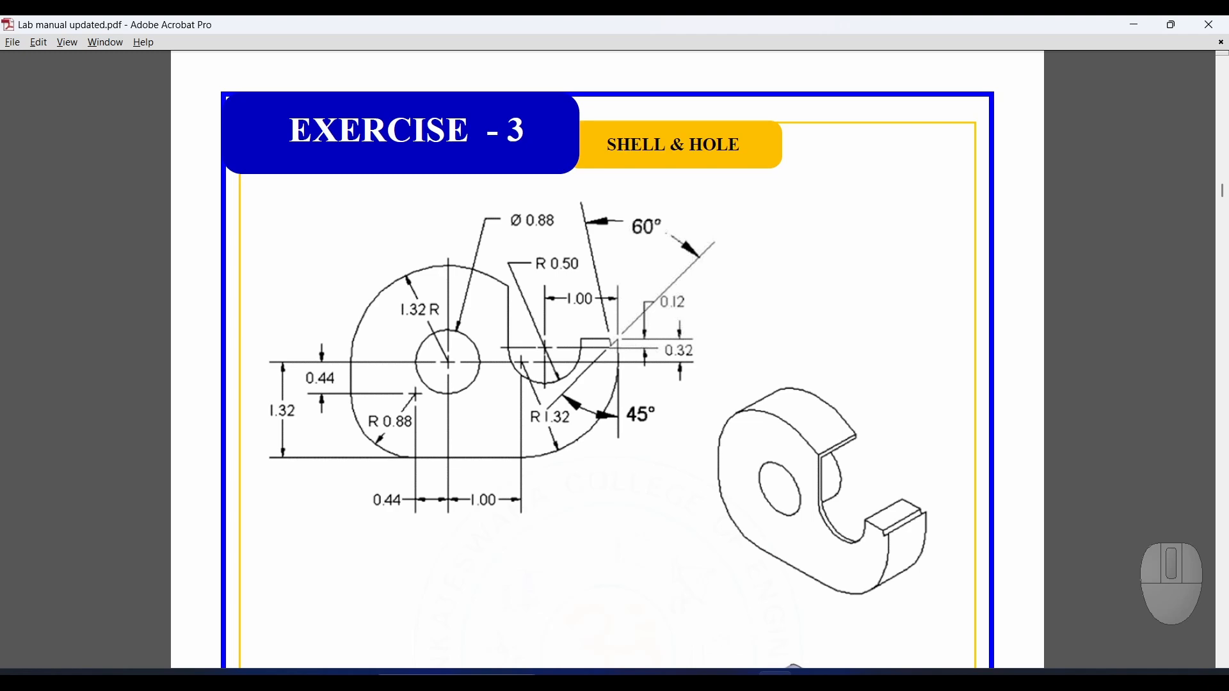
key(alt+Tab)
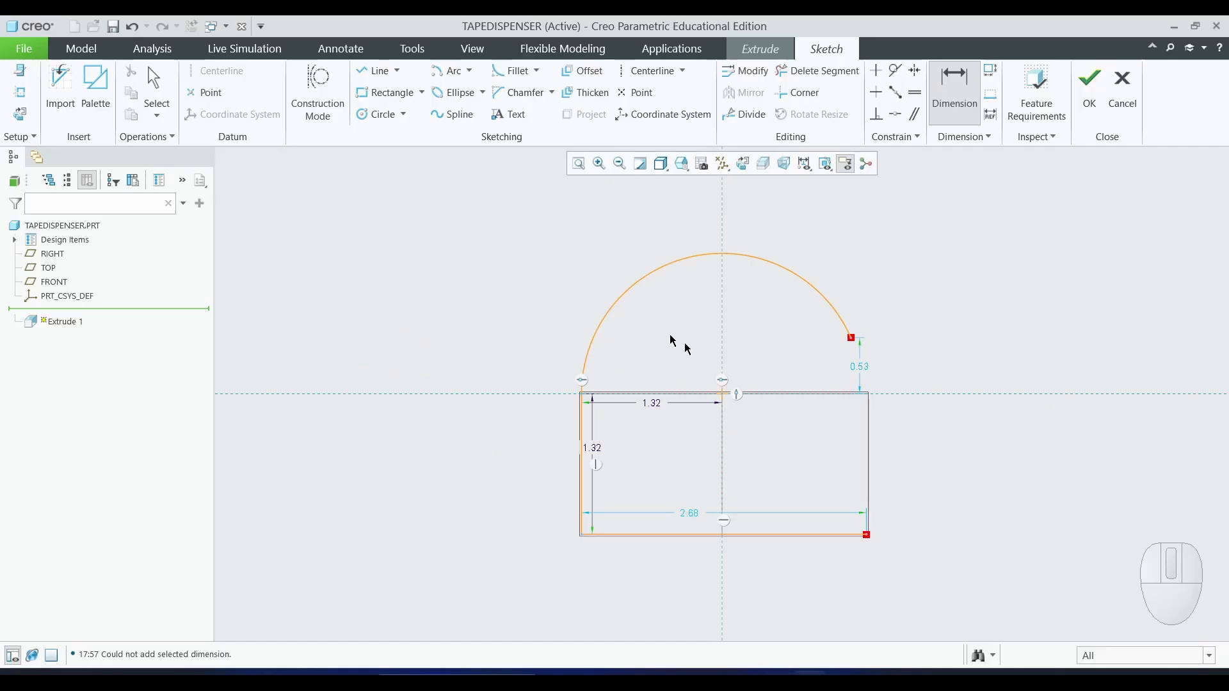
click(378, 70)
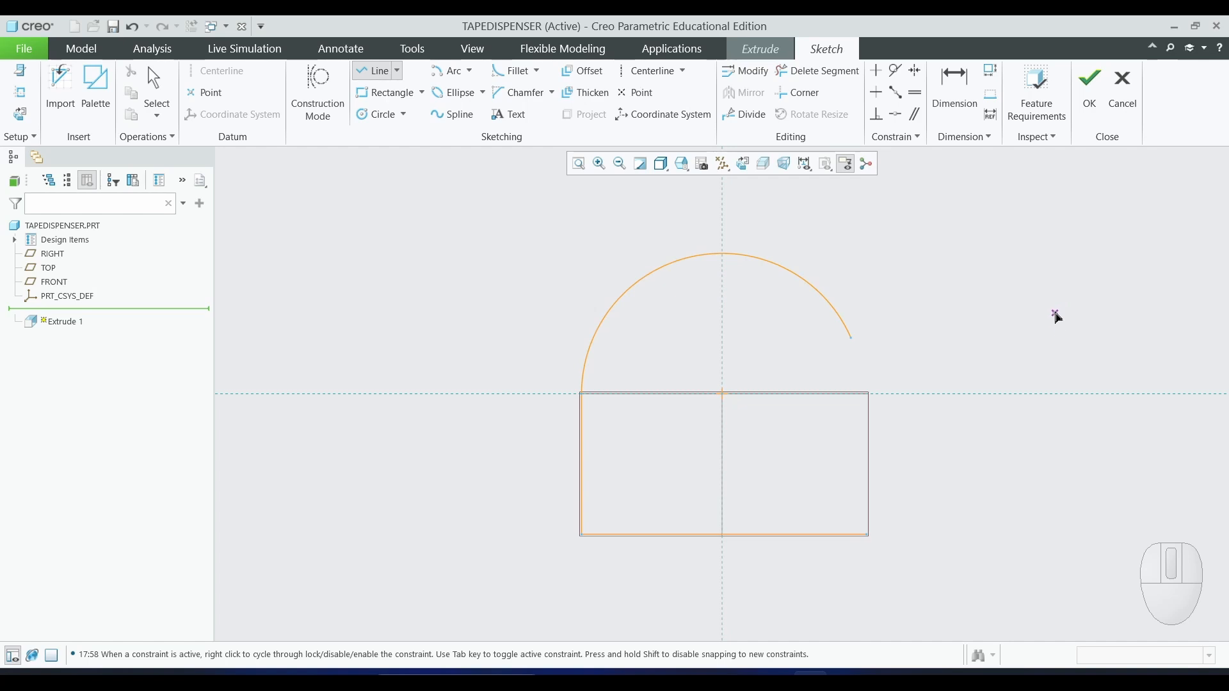
click(1050, 311)
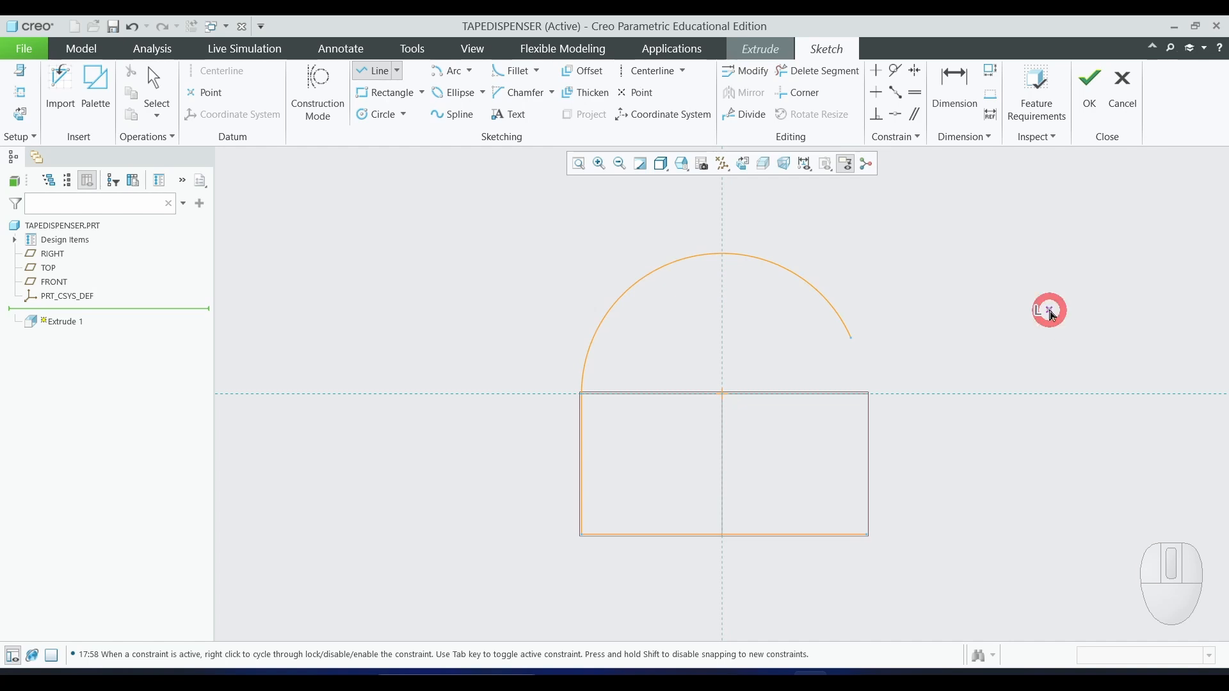
click(1119, 310)
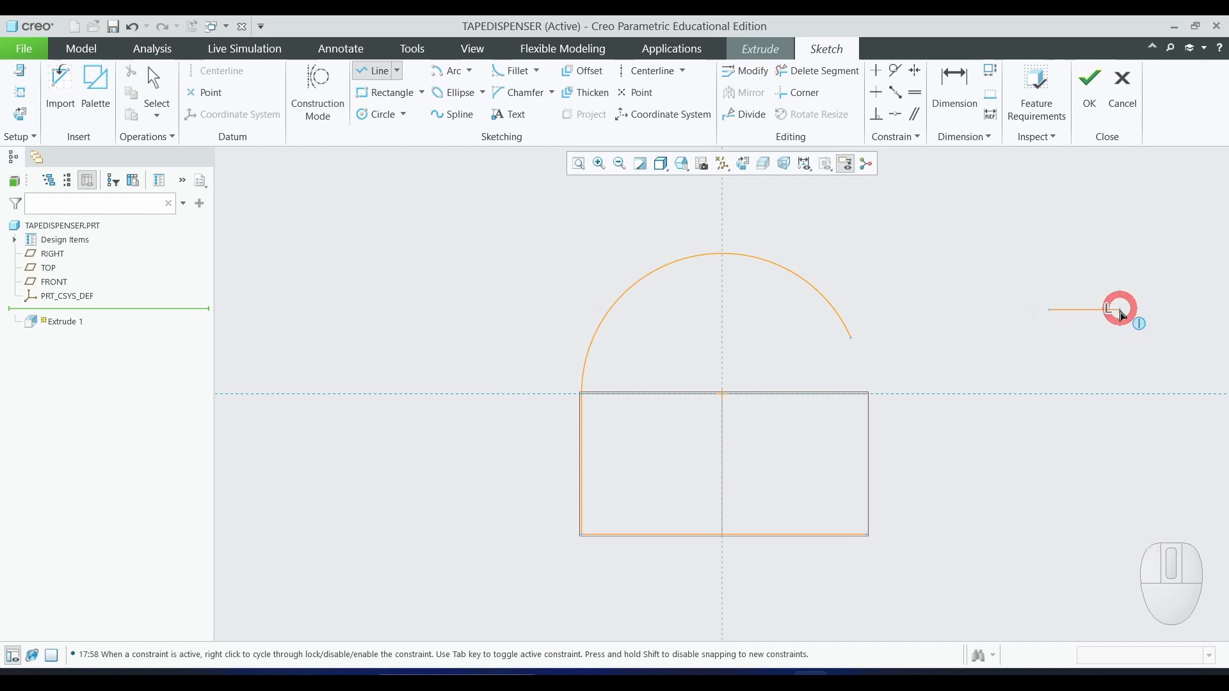
click(1134, 338)
click(1176, 310)
click(1175, 331)
middle_click(1198, 421)
Step: Dimension the notch profile's horizontal line from the horizontal reference and set the distance to 0.32
scroll(1114, 425, up, 3)
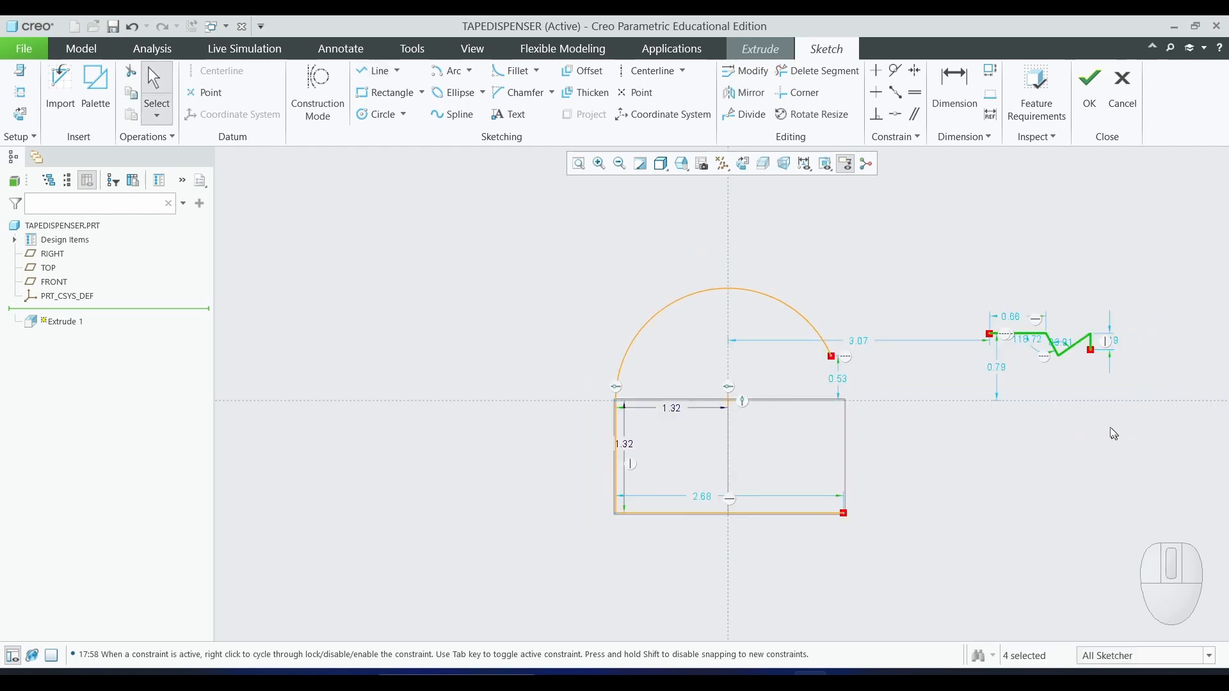
scroll(1152, 410, down, 3)
scroll(1136, 359, down, 2)
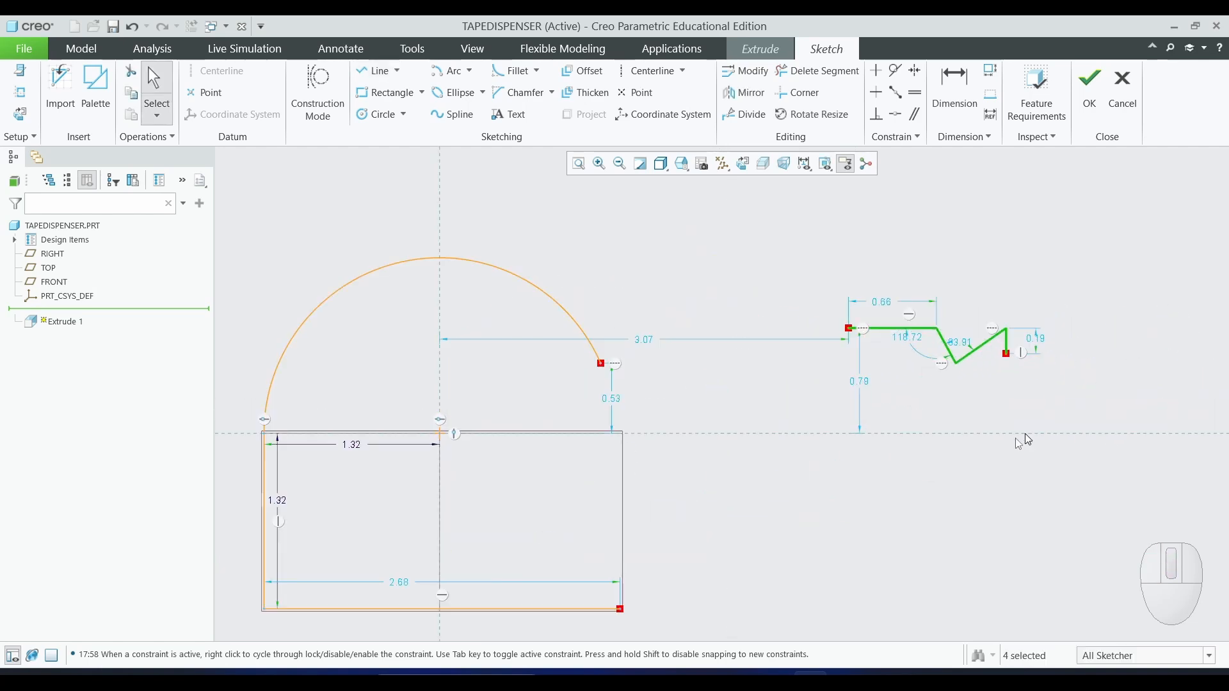
scroll(921, 467, up, 2)
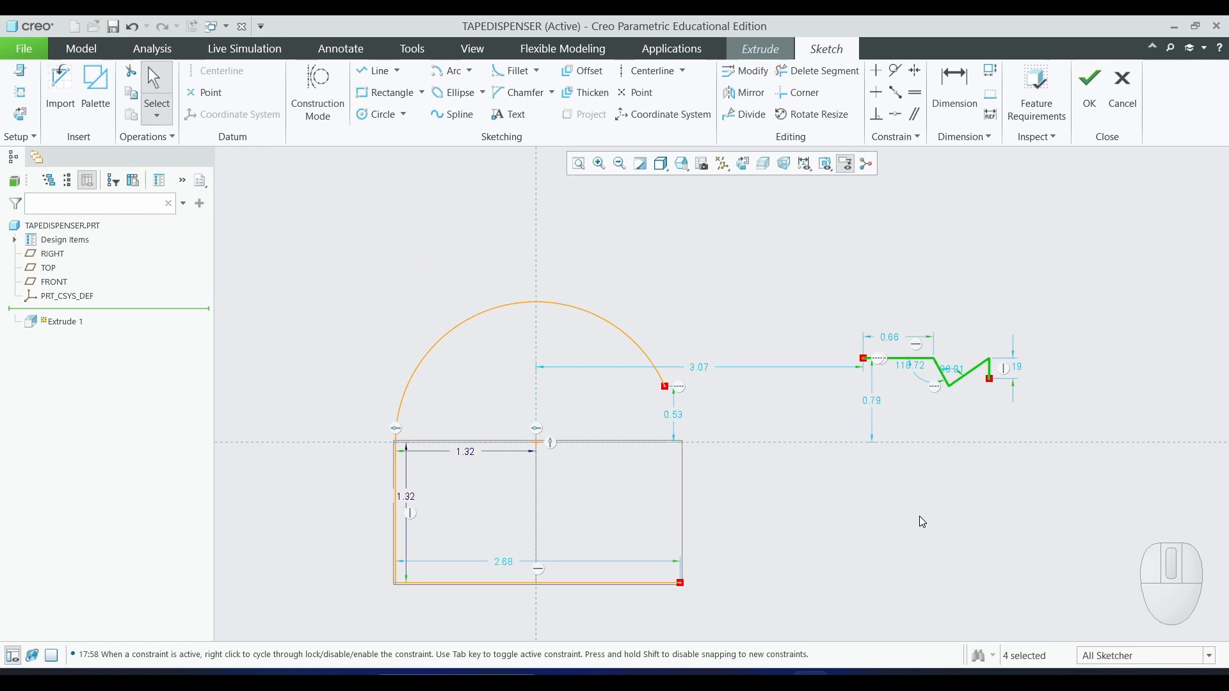
scroll(949, 403, down, 3)
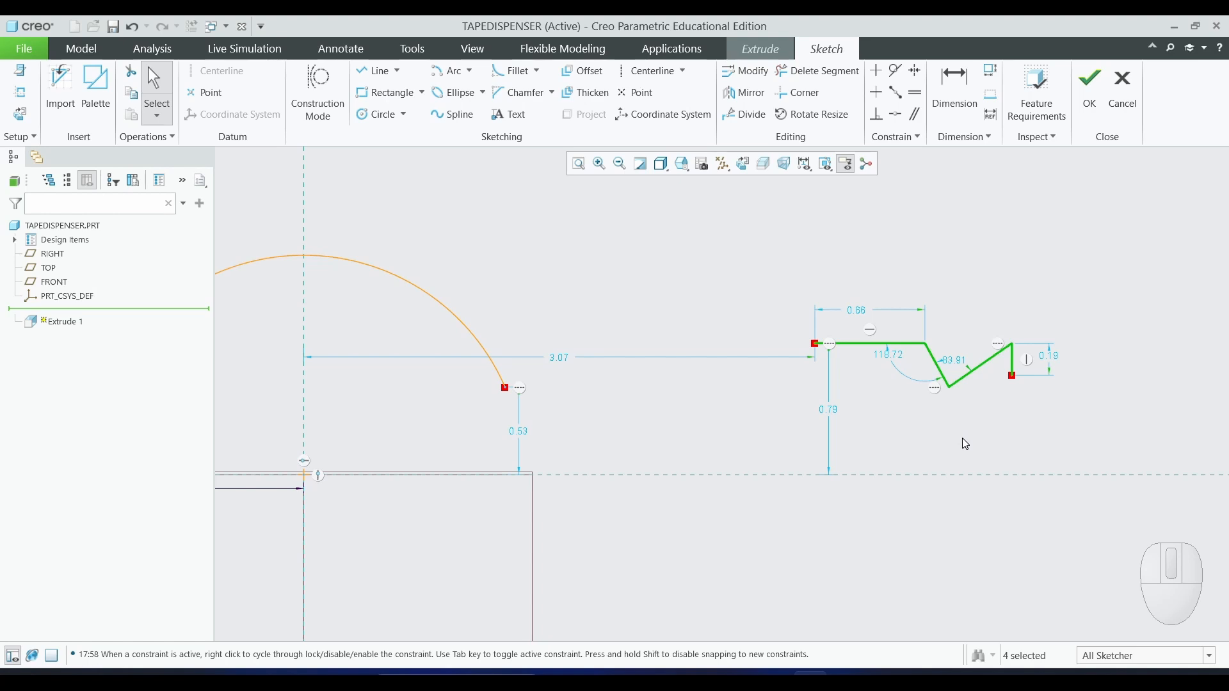
key(alt+Tab)
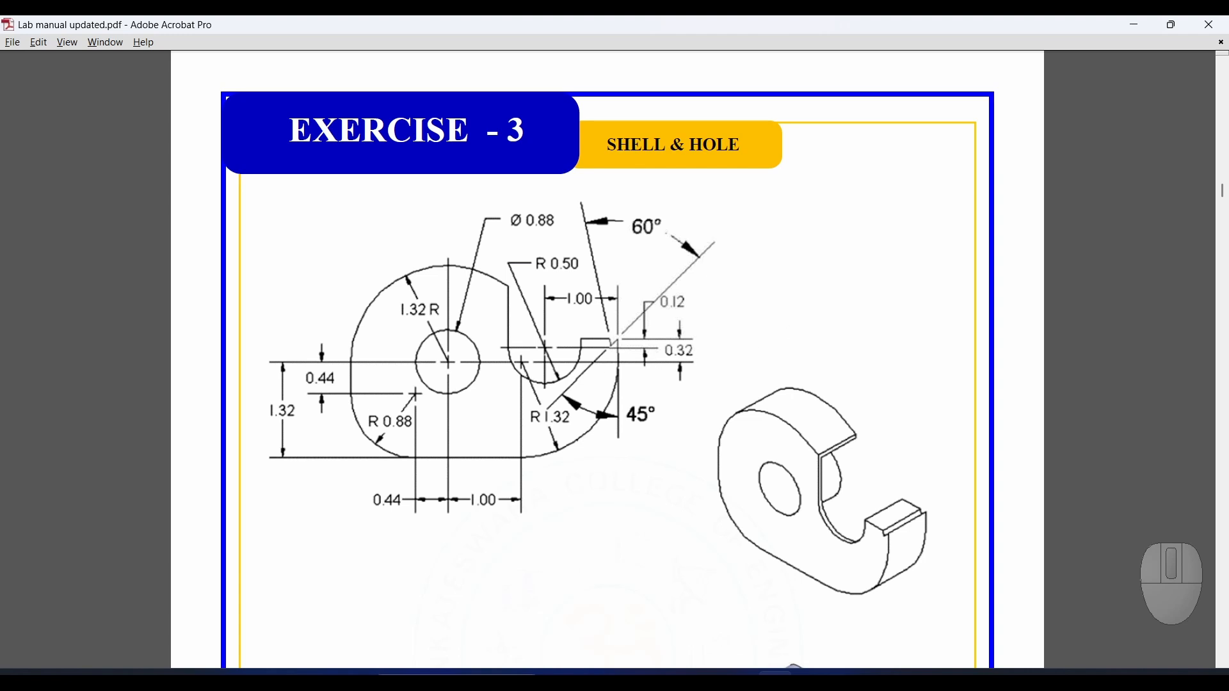
key(alt+Tab)
click(957, 91)
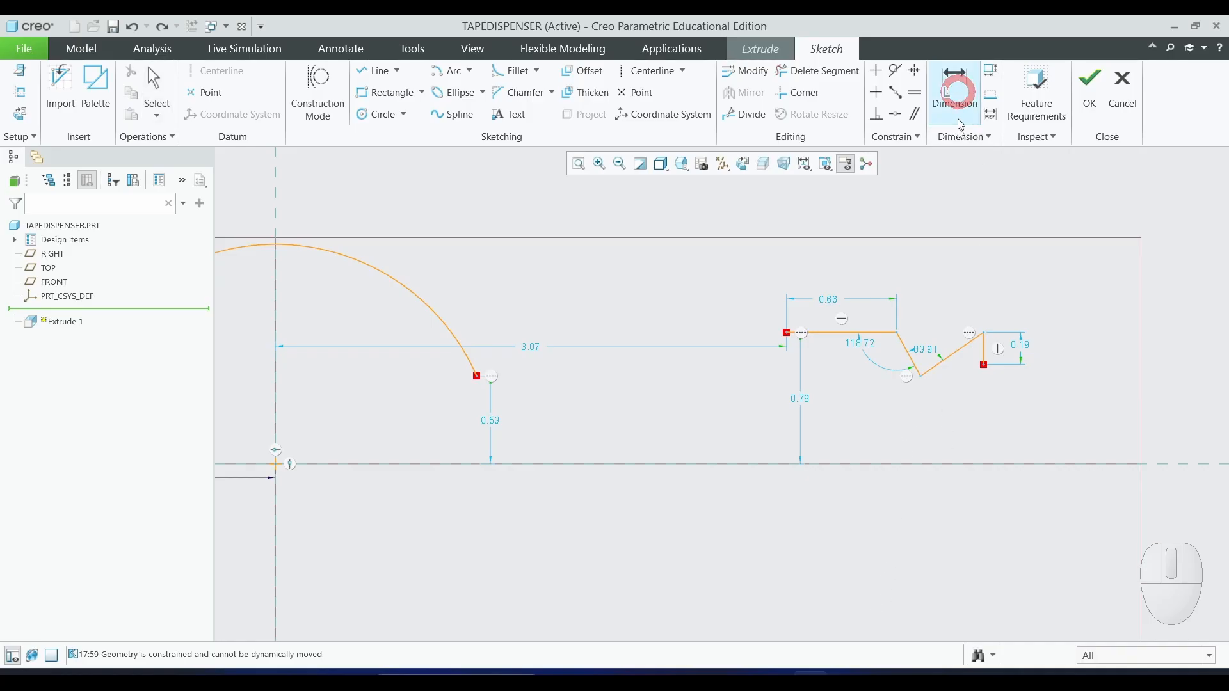
click(842, 334)
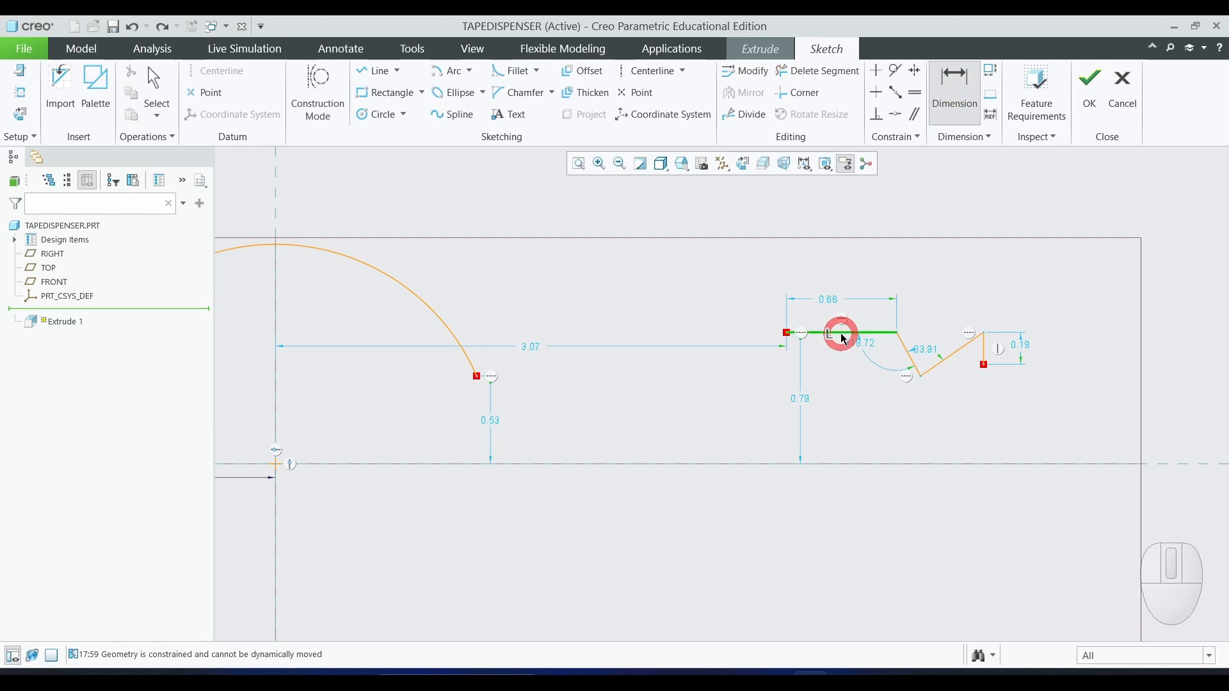
click(858, 466)
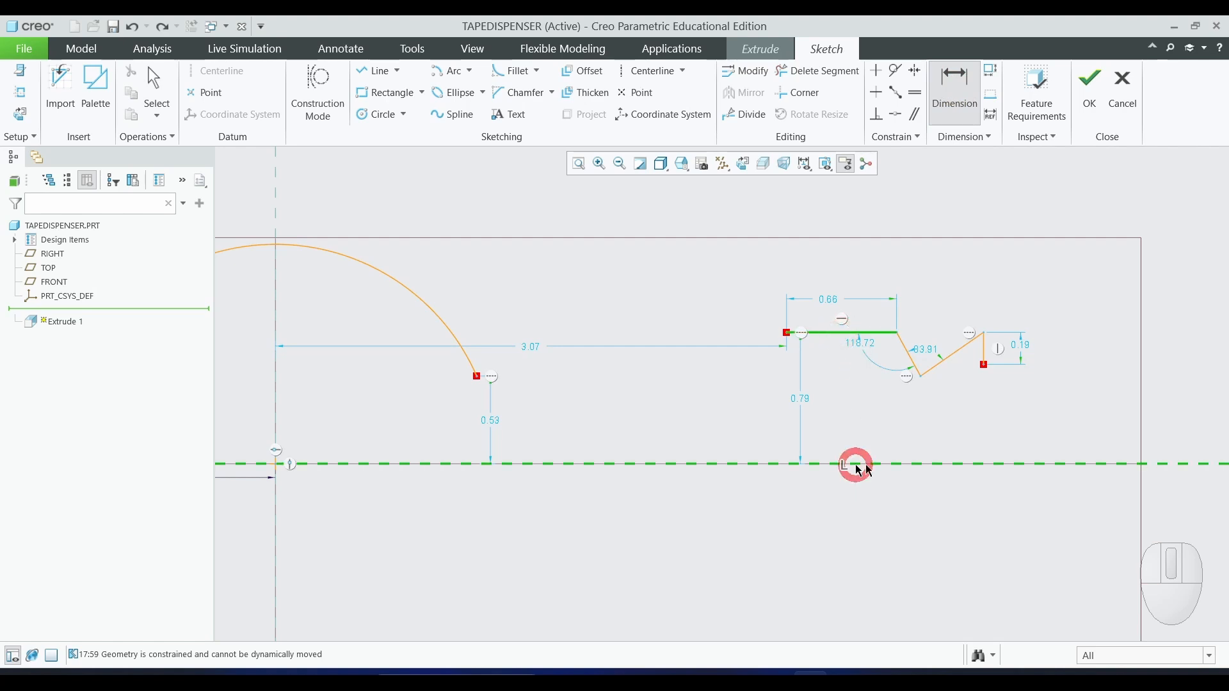
middle_click(1108, 393)
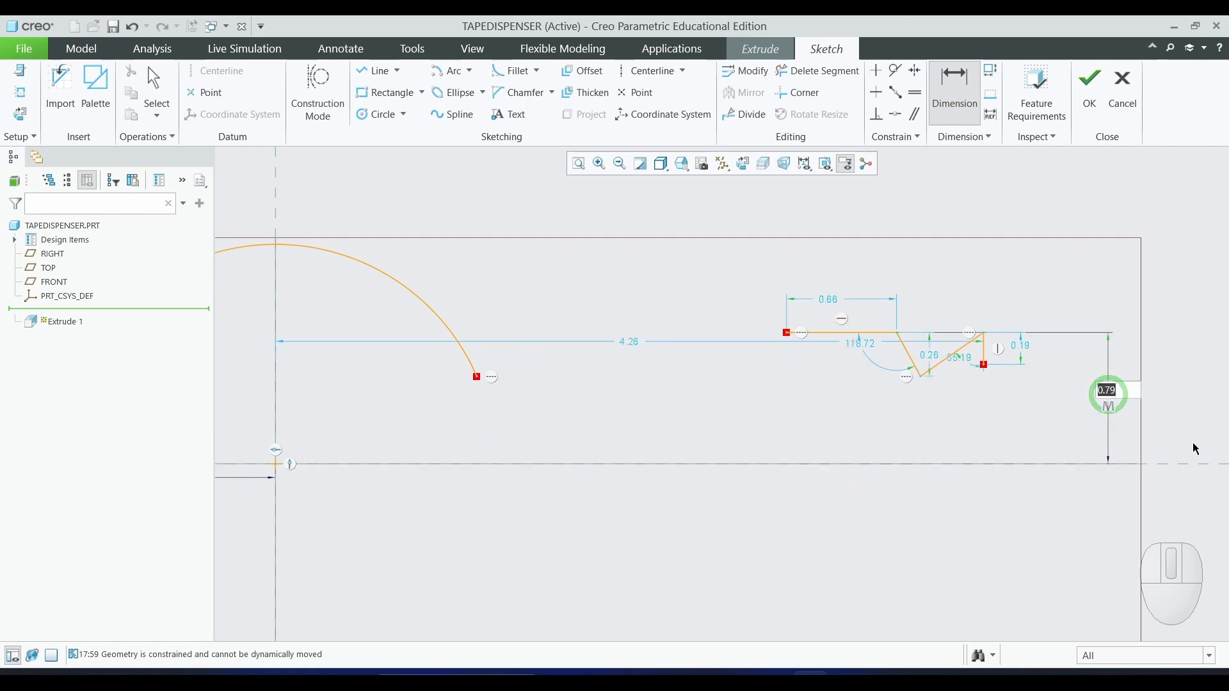
text(0.)
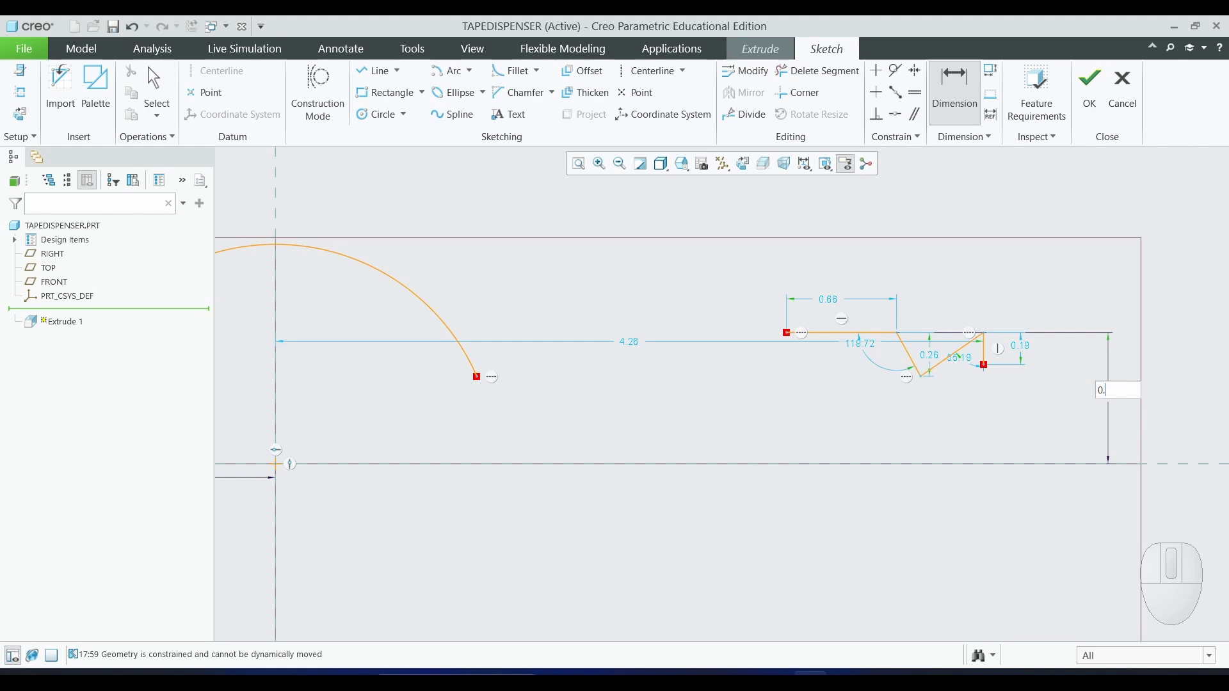
text(32)
key(Return)
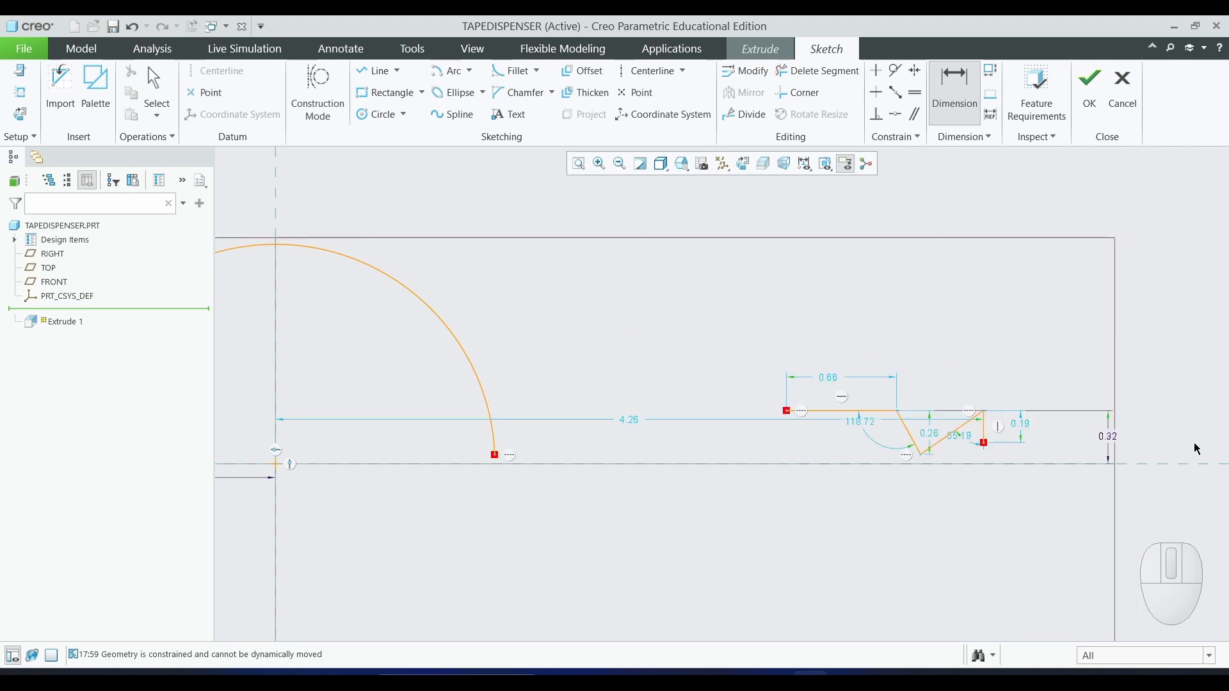
Step: Consult the exercise drawing in Adobe Acrobat for the notch profile's dimensions and return to the Creo sketch
key(alt+Tab)
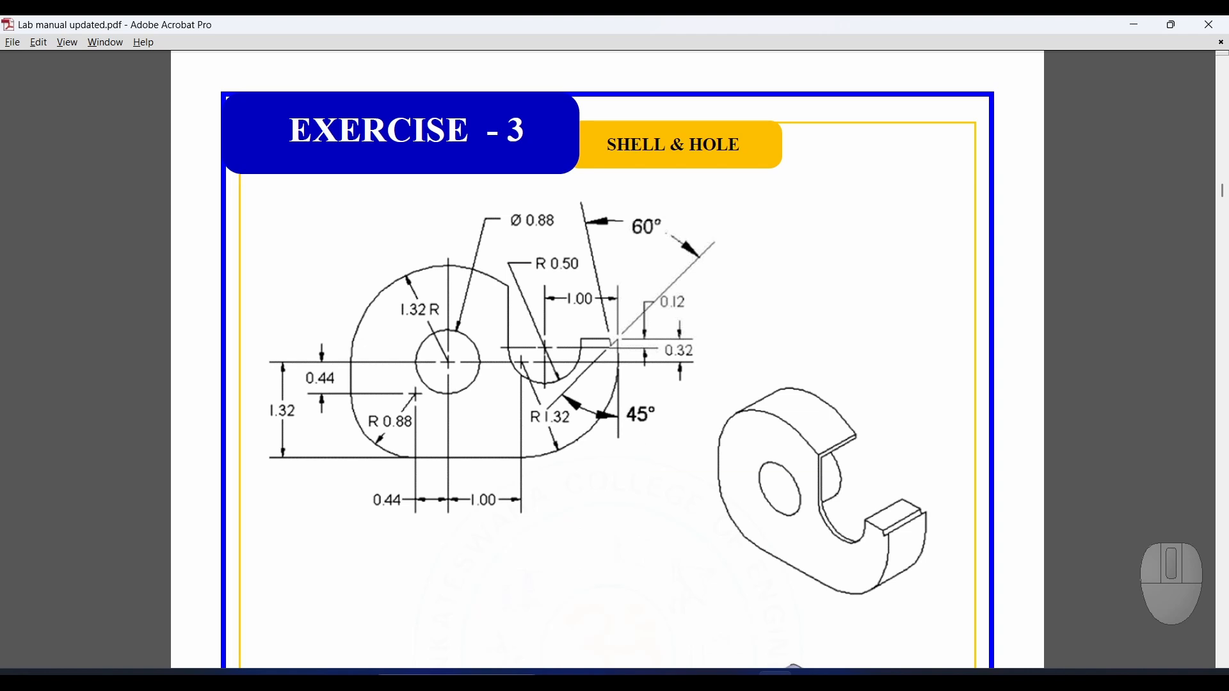
key(alt+Tab)
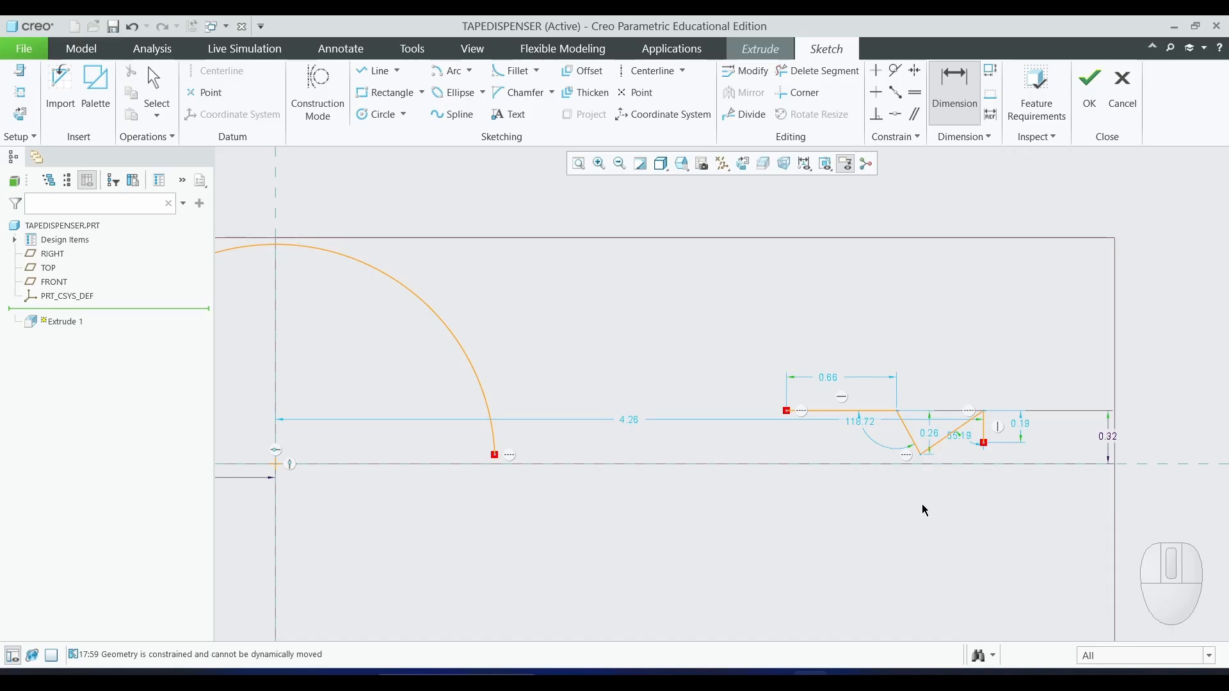
Step: Dimension the angle between the V-notch's two slanted lines and set it to 60 degrees
click(905, 434)
ctrl+click(960, 425)
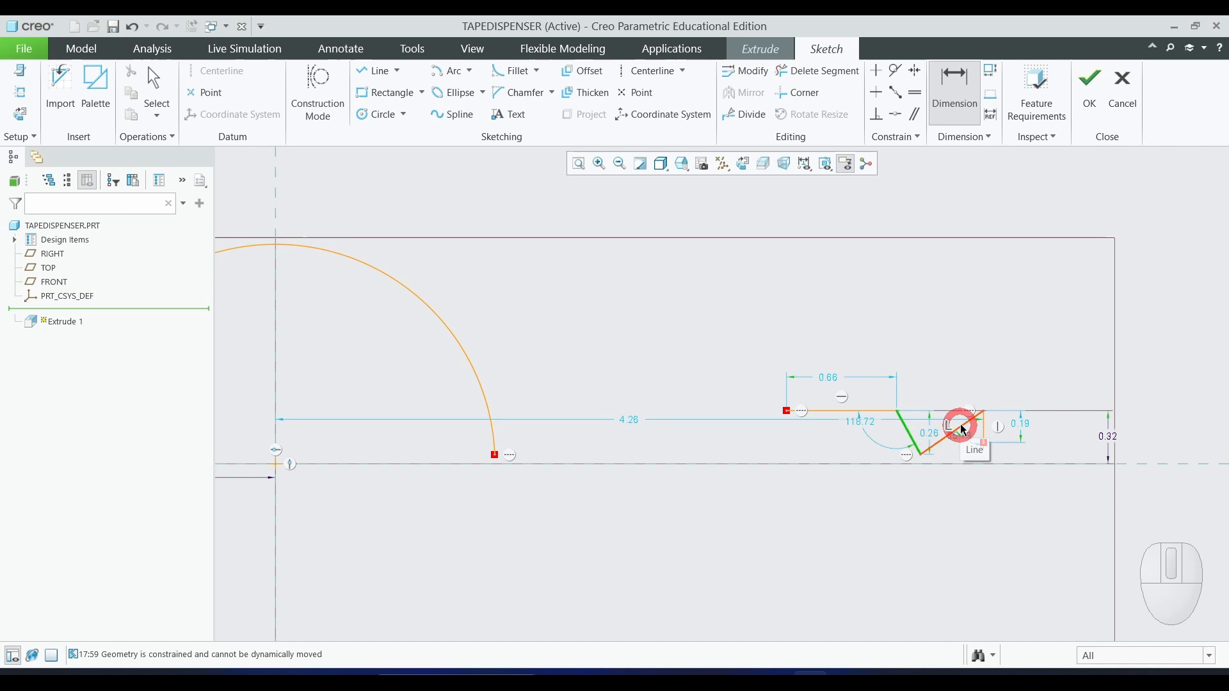
middle_click(955, 323)
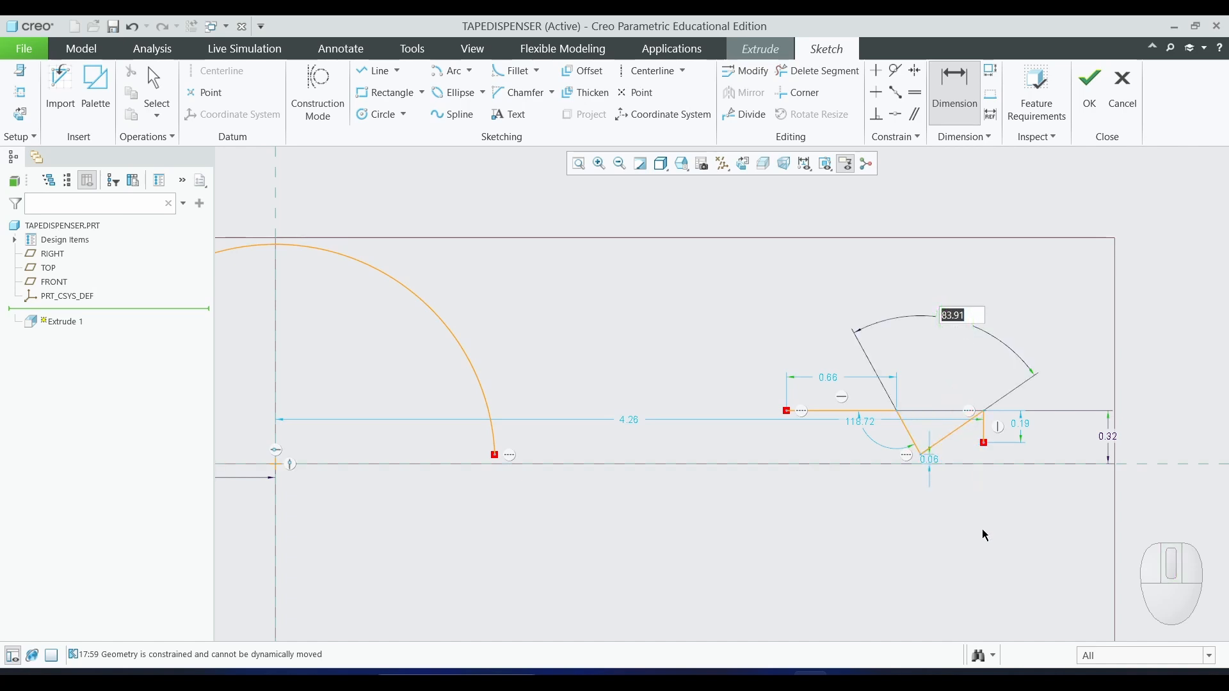
text(60)
key(Return)
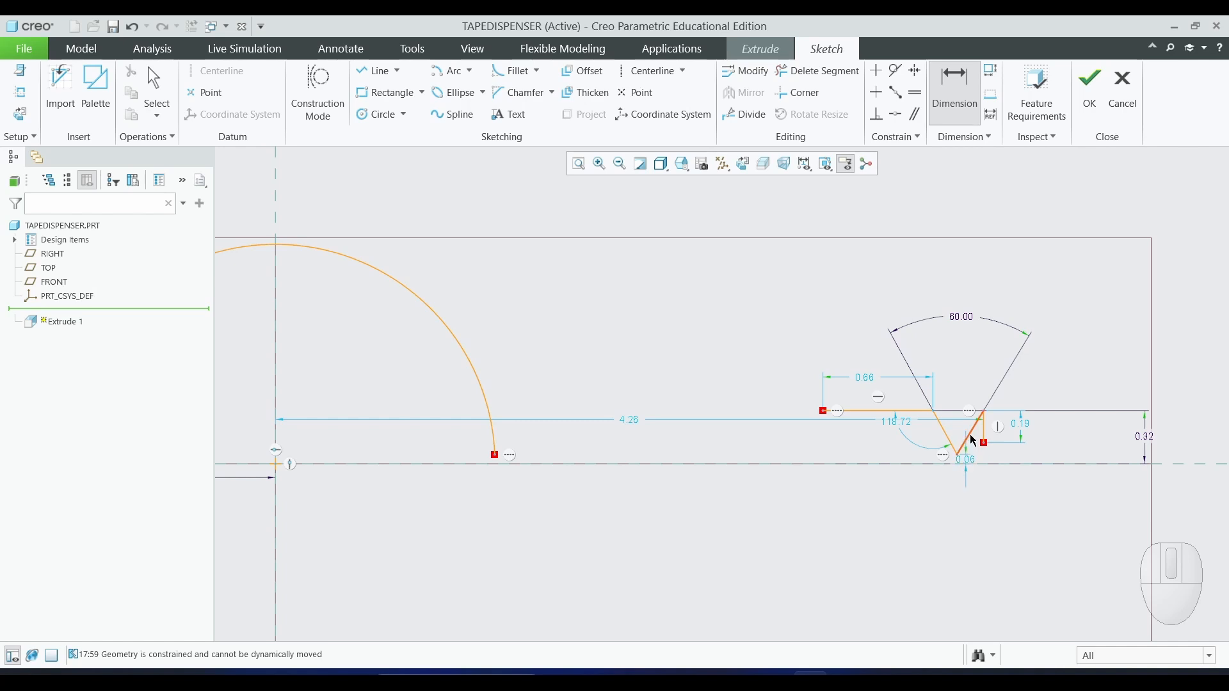
Step: Dimension the angle between the notch's outer slanted line and the short vertical line and set it to 45 degrees
click(979, 432)
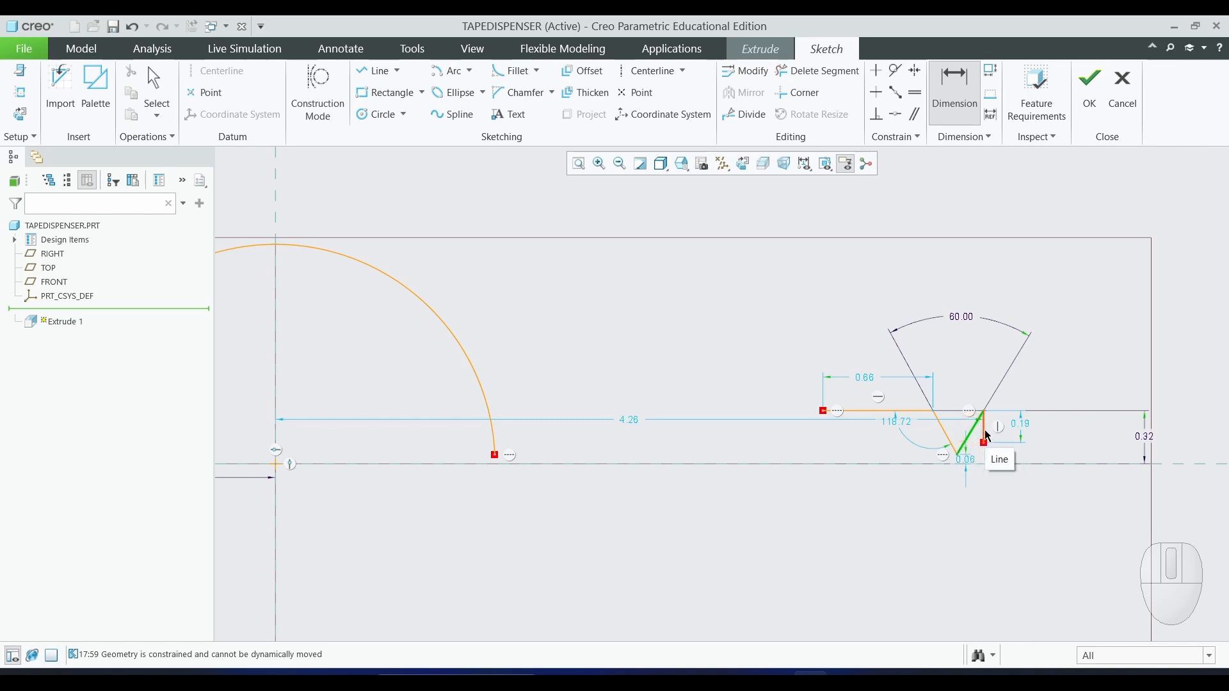
click(986, 436)
middle_click(959, 488)
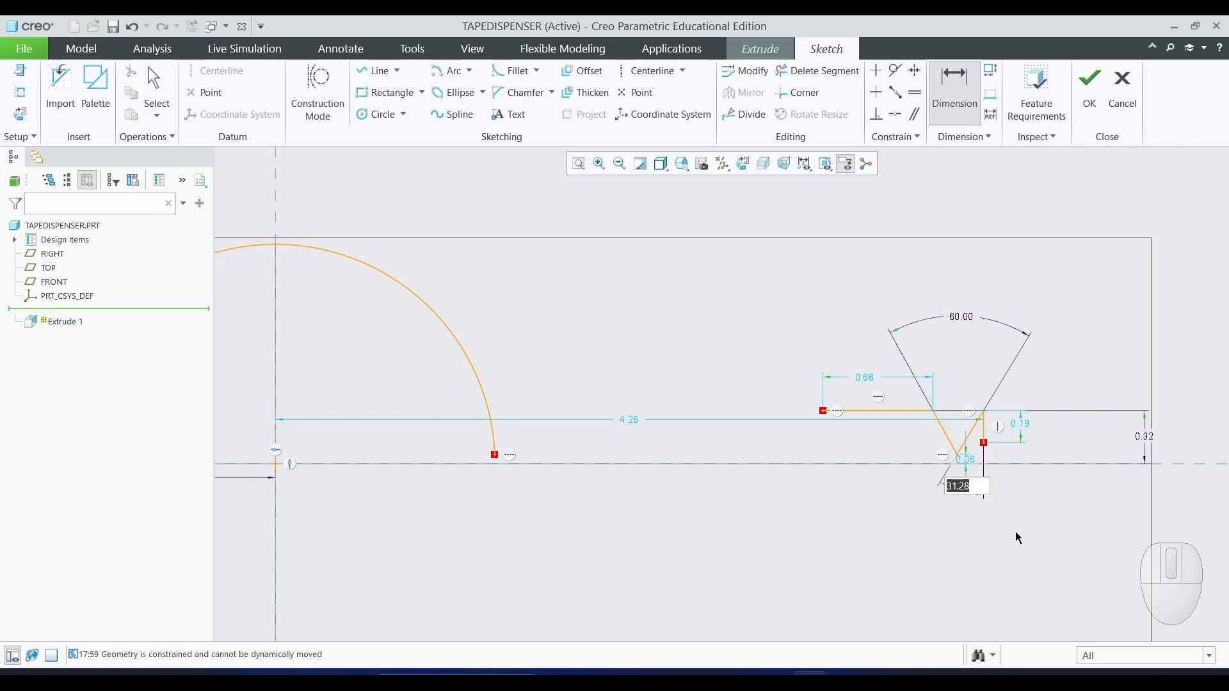
text(45)
key(Return)
Step: Check the exercise drawing in Adobe Acrobat, return to Creo, and dimension the V-notch's depth from the horizontal line as 0.12
key(alt+Tab)
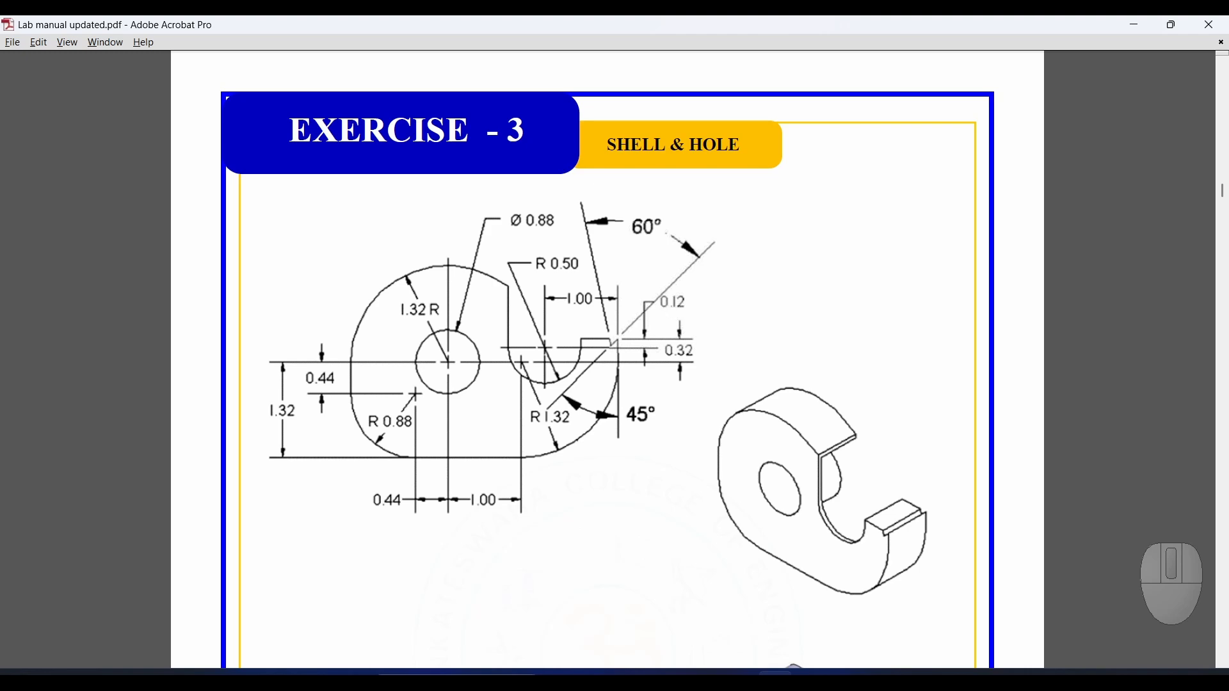
key(alt+Tab)
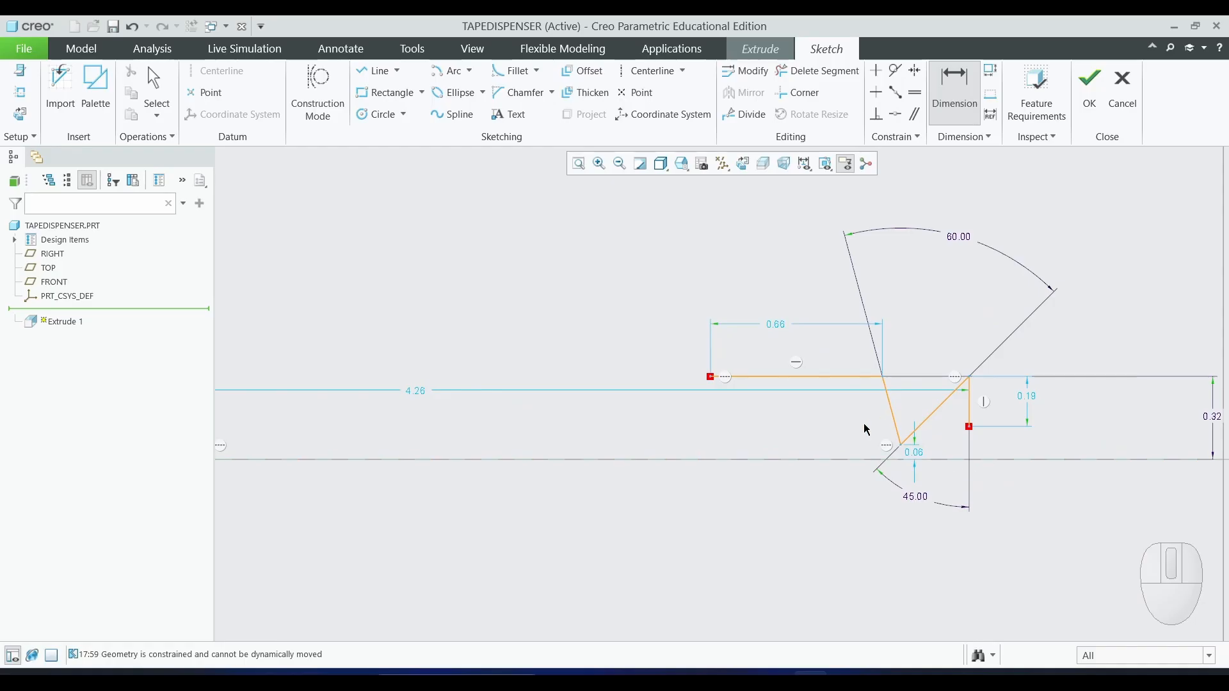
scroll(866, 429, down, 2)
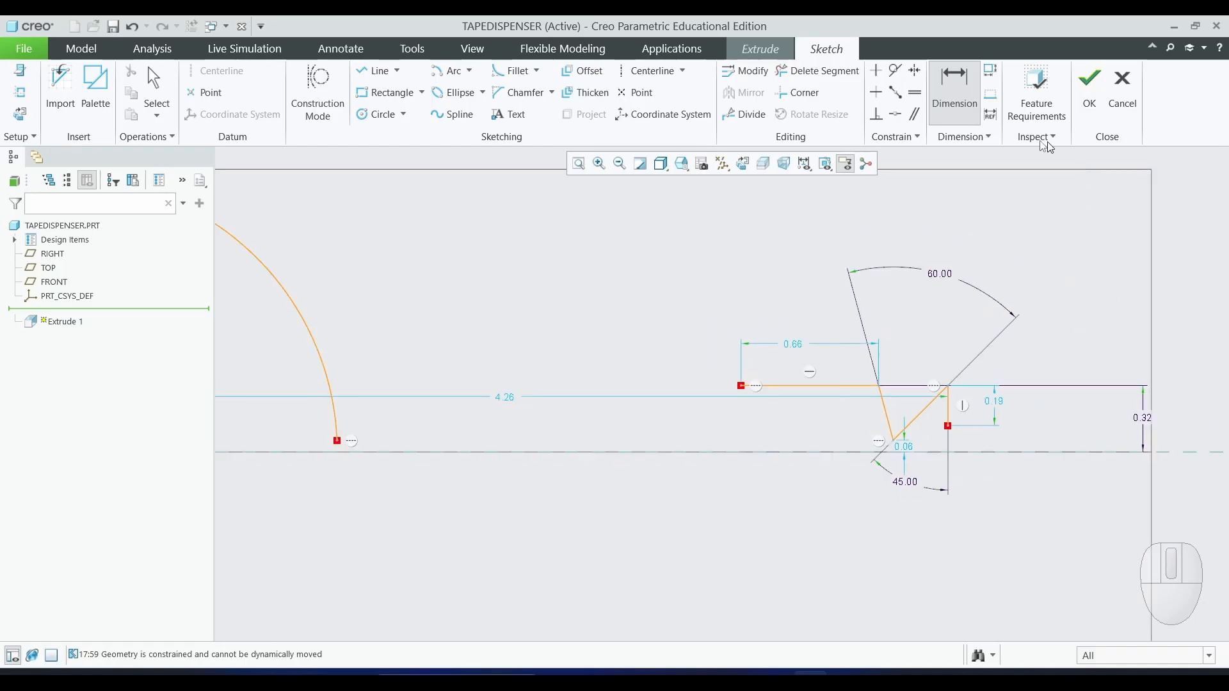
click(844, 387)
ctrl+click(897, 438)
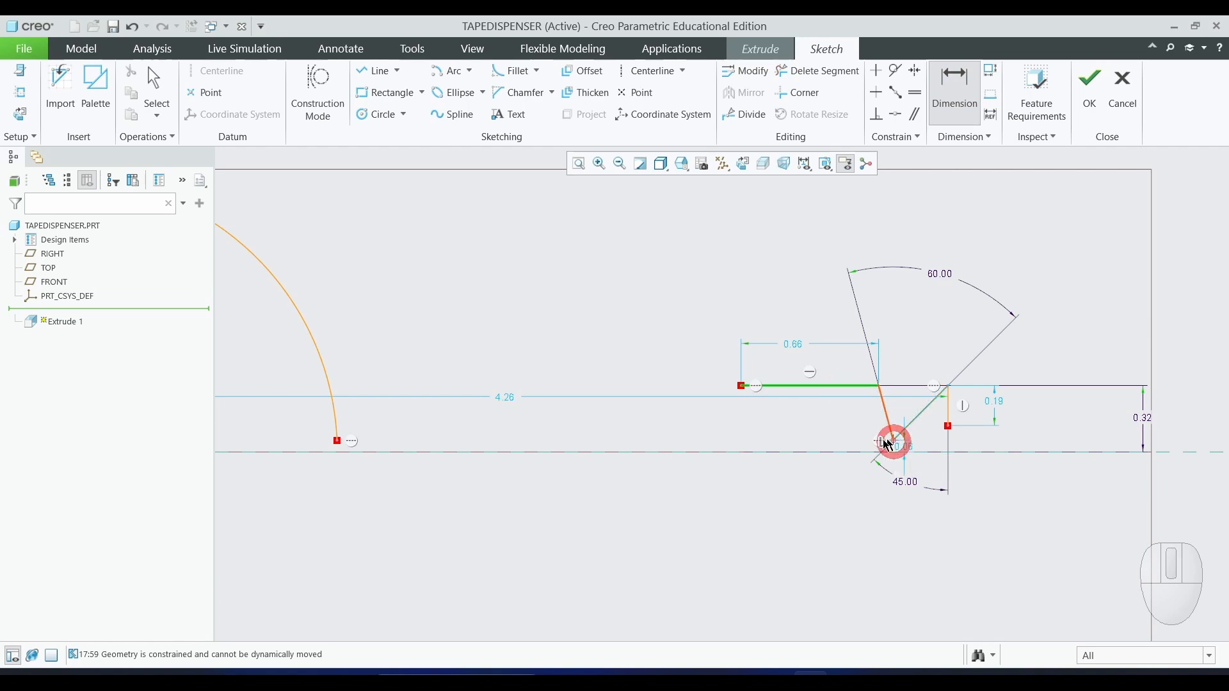
middle_click(669, 420)
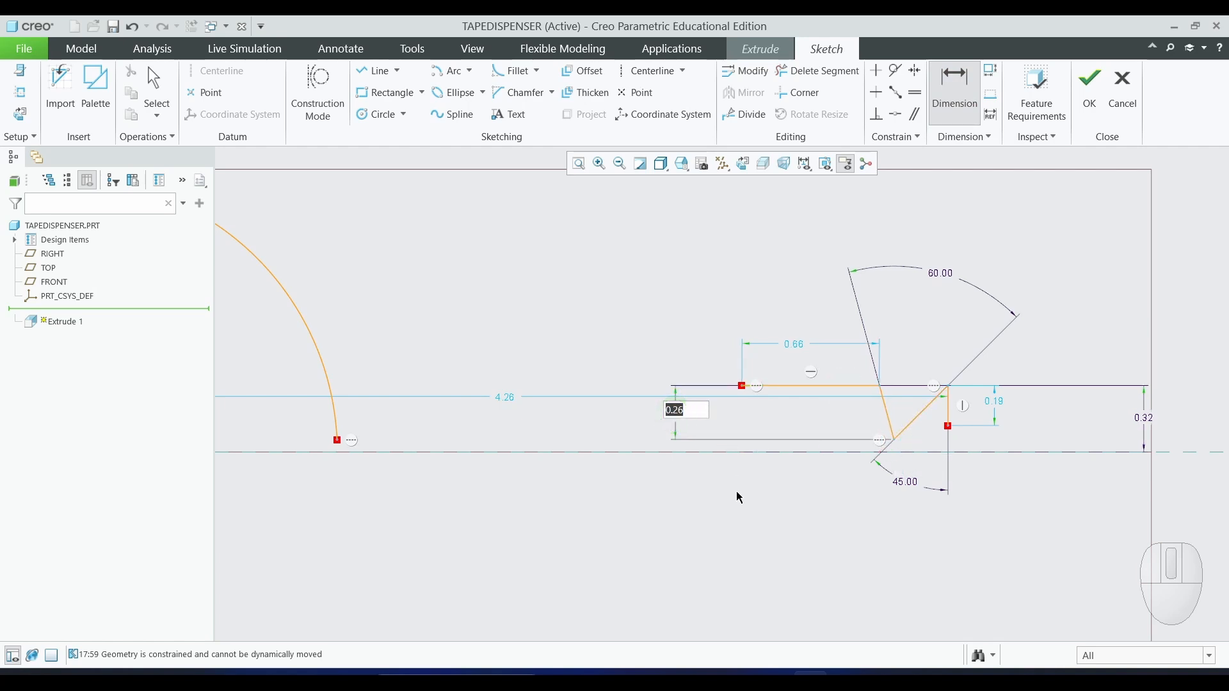
text(0.12)
key(Return)
Step: Following the exercise drawing in Adobe Acrobat, sketch a vertical construction line in Creo from the base line's free end up to the horizontal reference
key(alt+Tab)
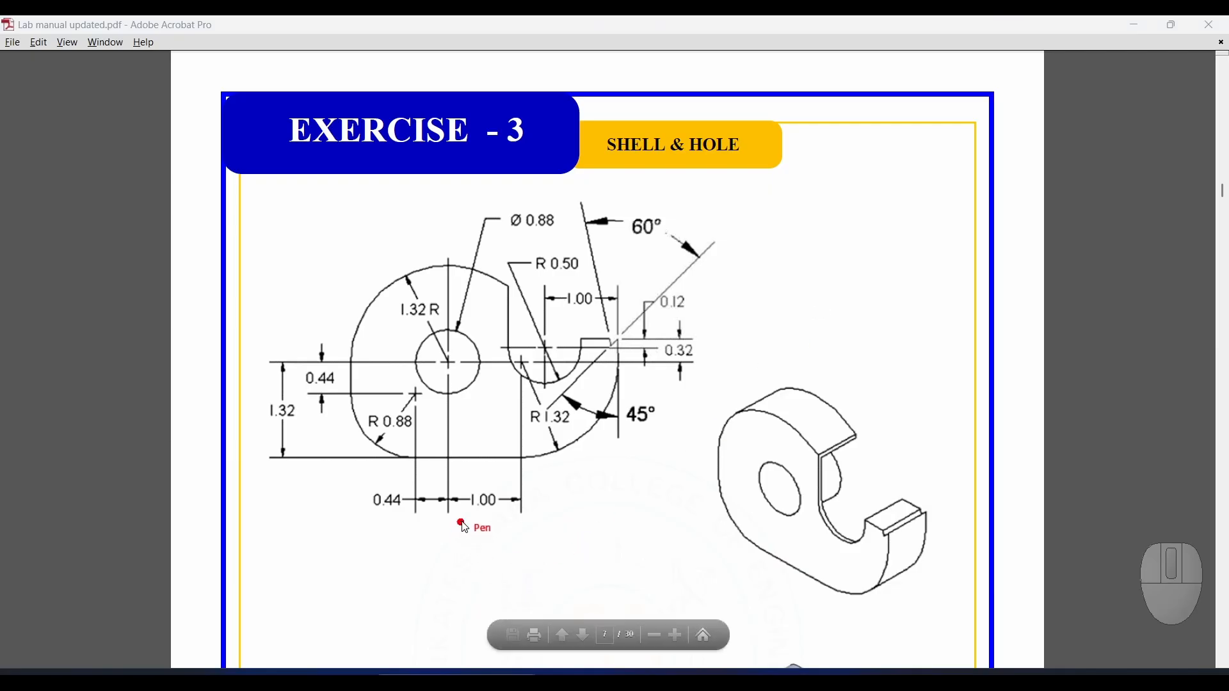
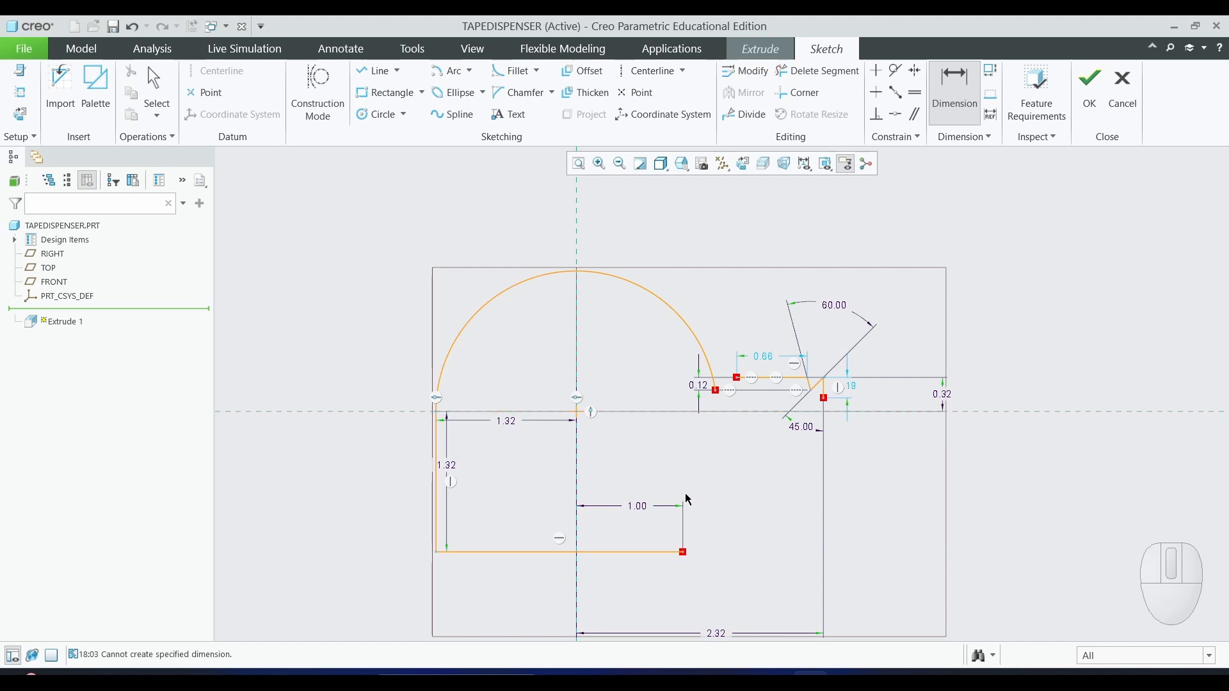
click(320, 88)
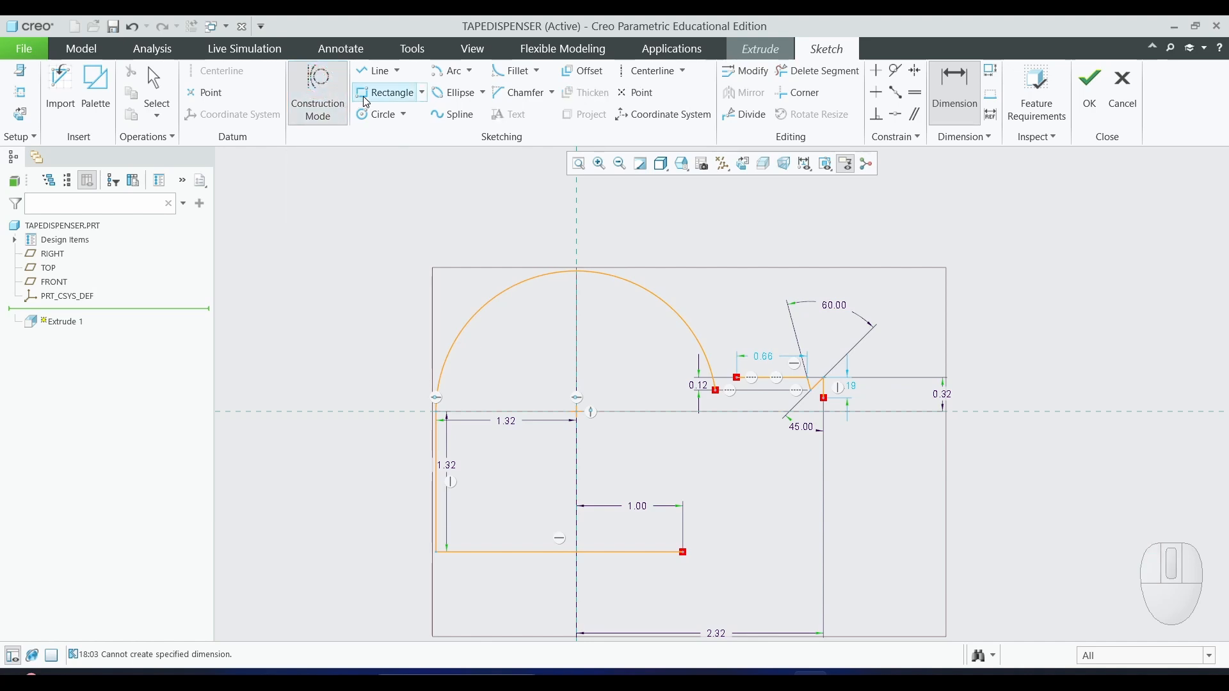
click(378, 71)
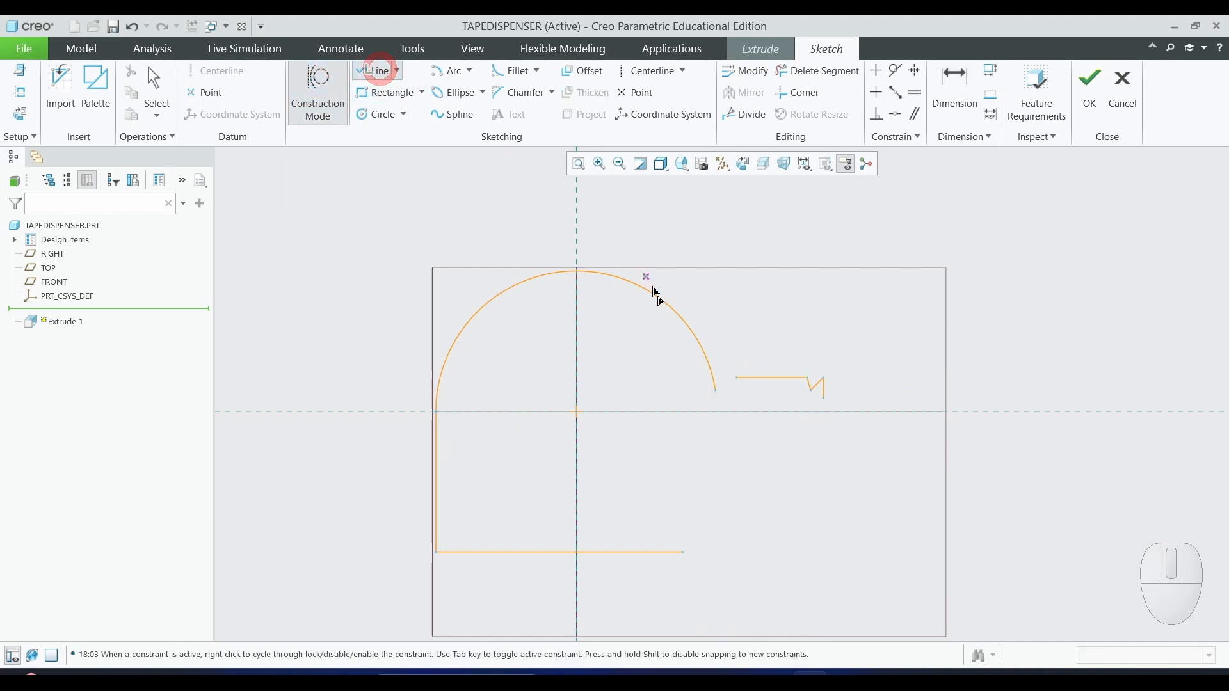
click(684, 552)
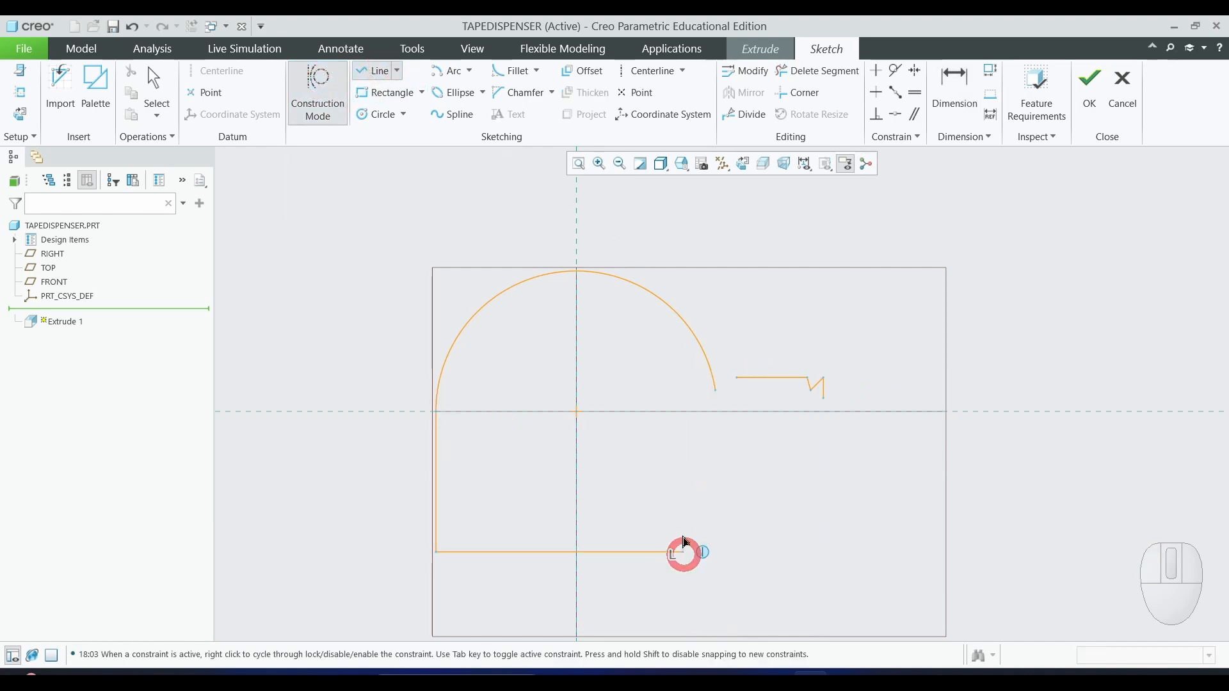
click(683, 413)
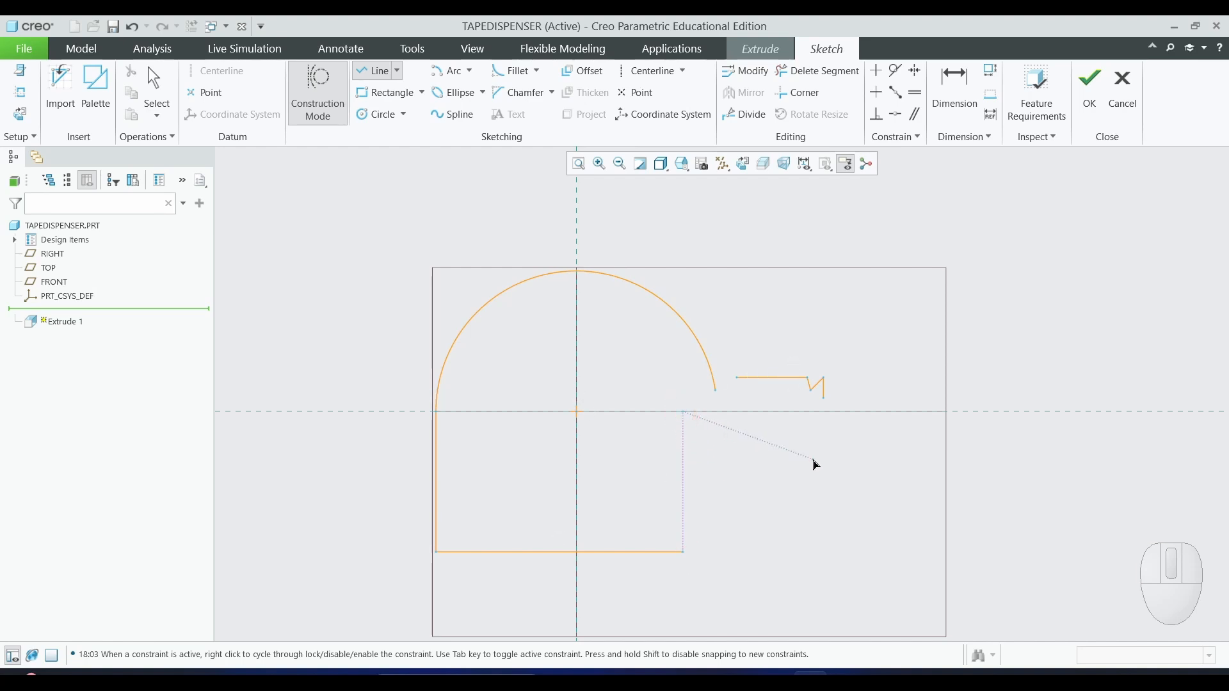
middle_click(852, 496)
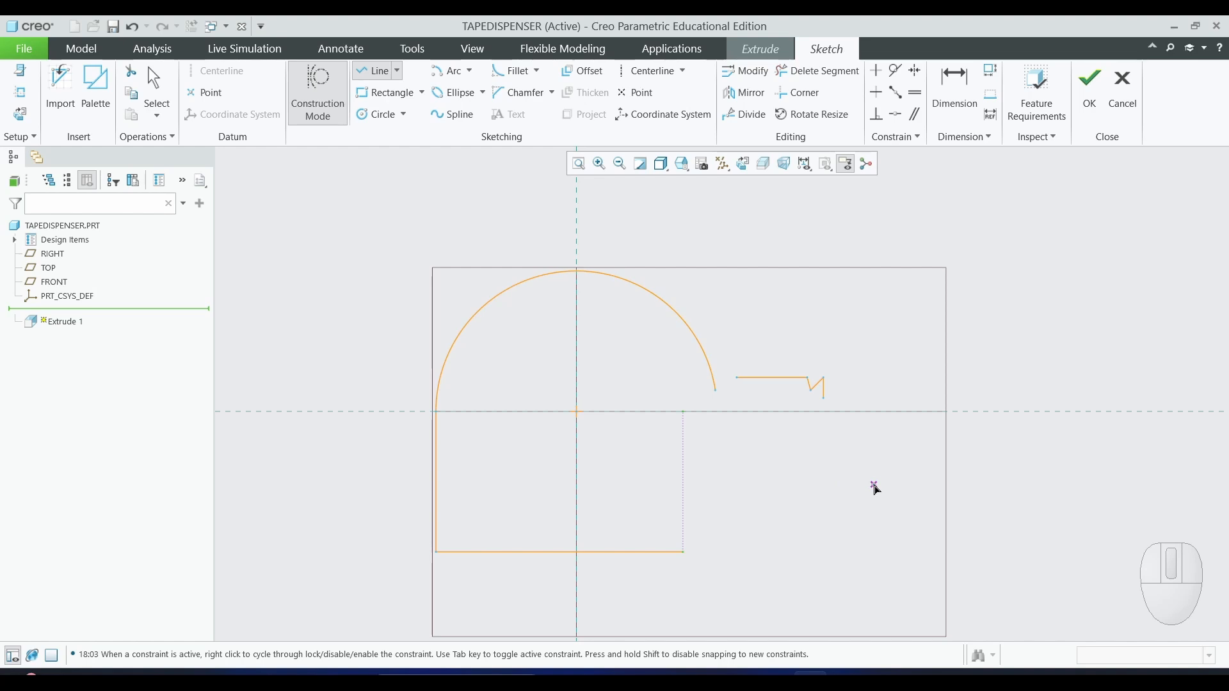
click(321, 87)
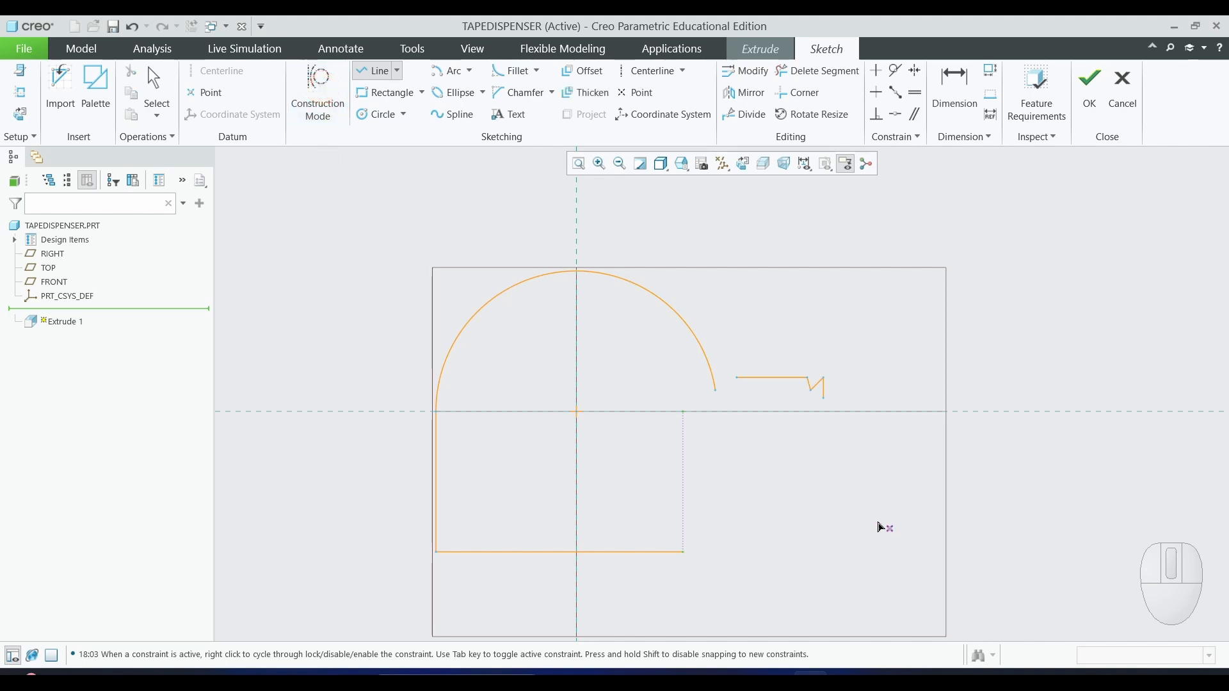
Step: Sketch an arc centred on the construction line's upper end, from the base line's free end to the horizontal reference below the notch
click(458, 70)
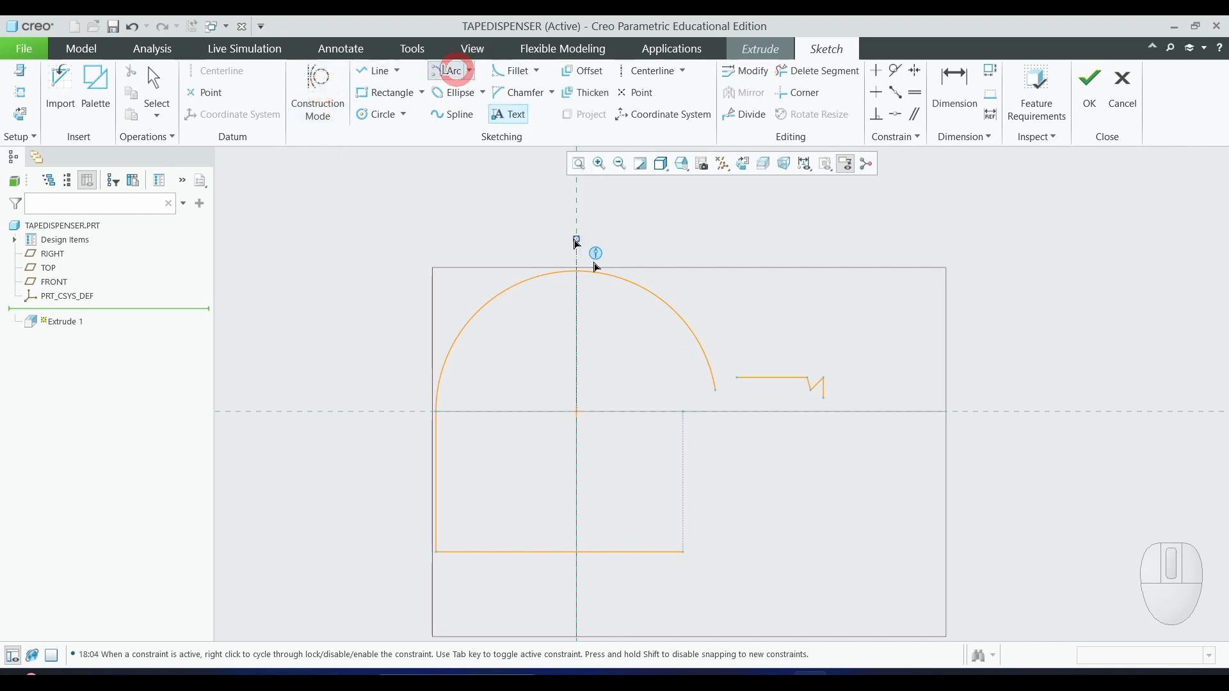
click(683, 412)
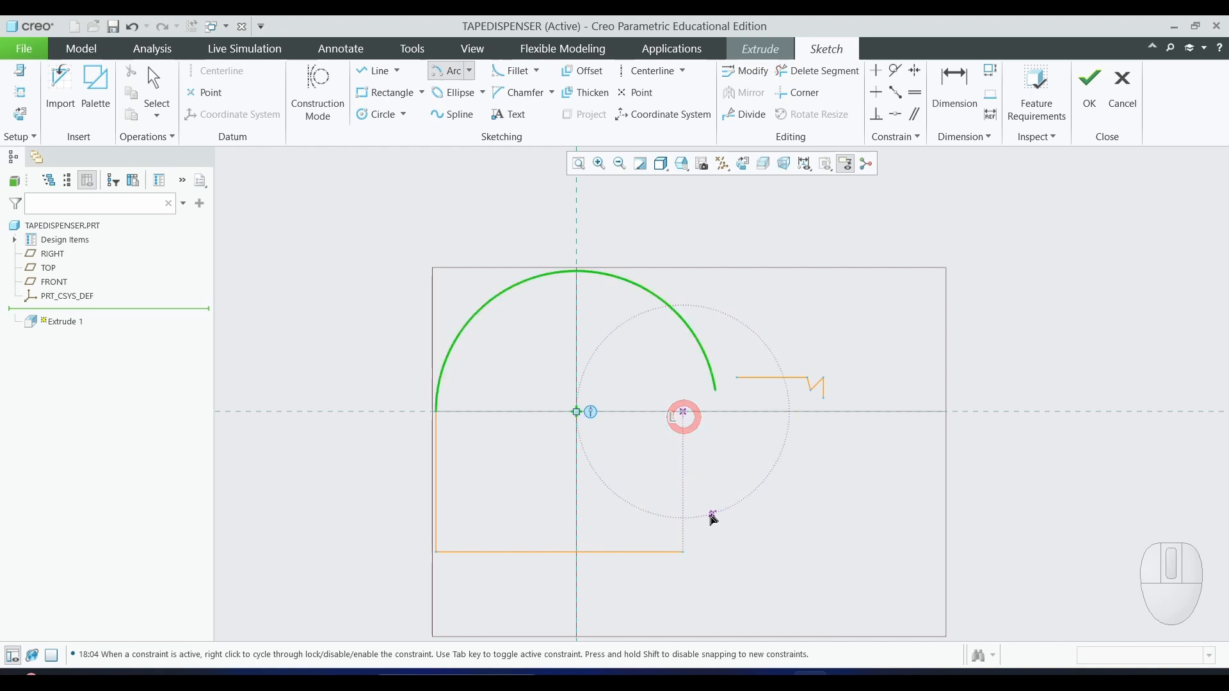
click(683, 551)
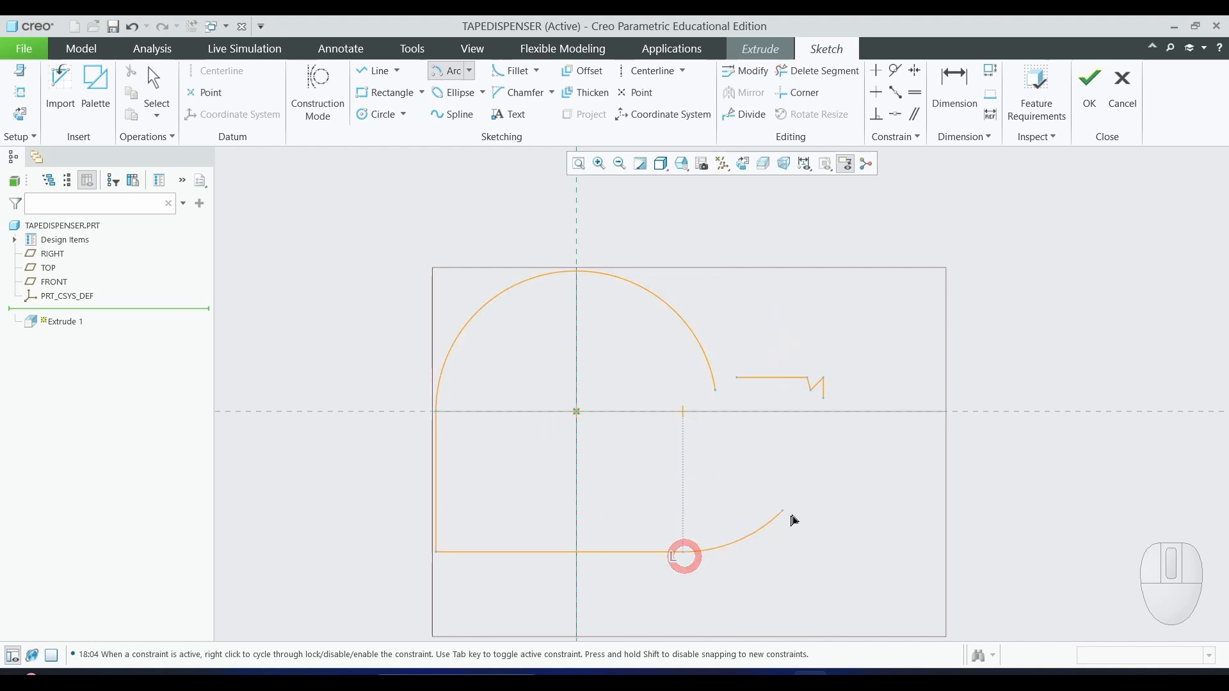
click(824, 419)
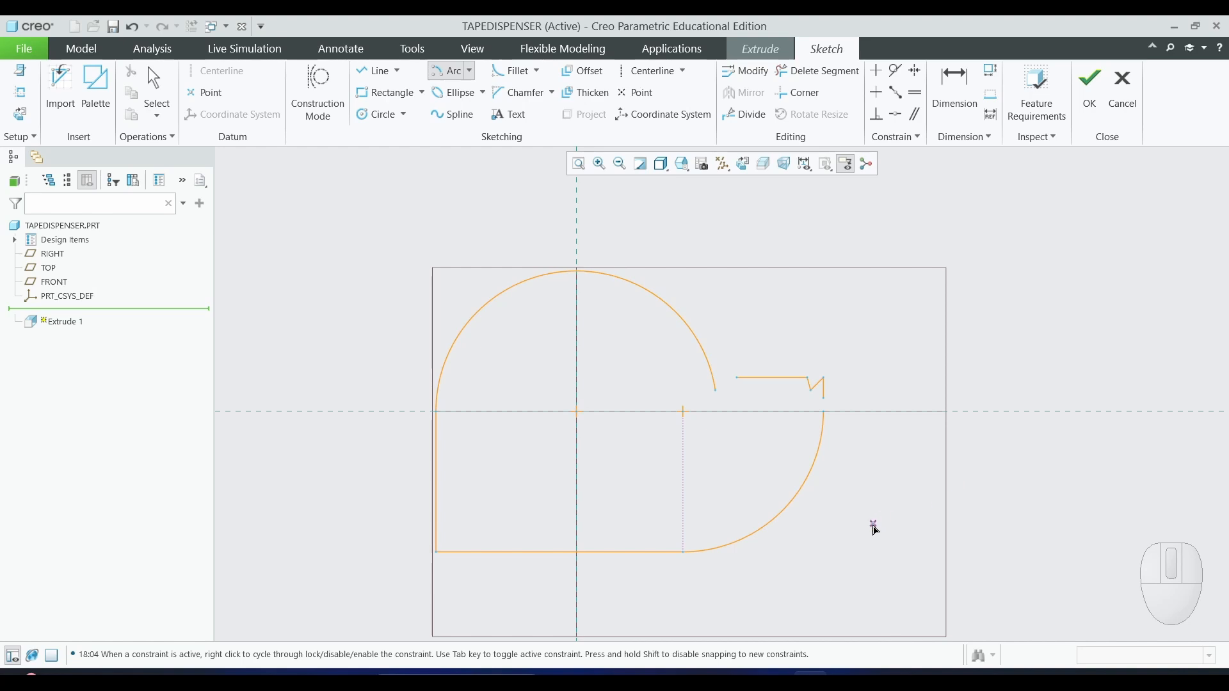
middle_click(857, 468)
Step: Join the notch's vertical line to the upper end of the lower arc with a Corner trim
scroll(825, 371, up, 5)
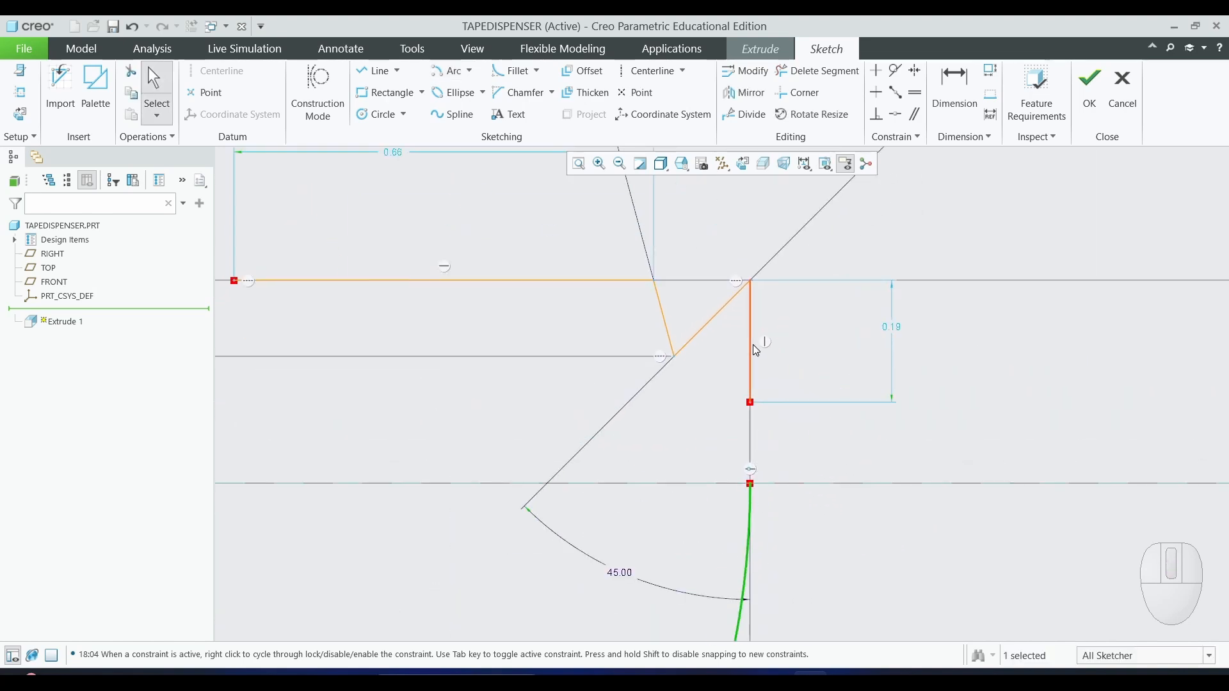
scroll(762, 374, down, 2)
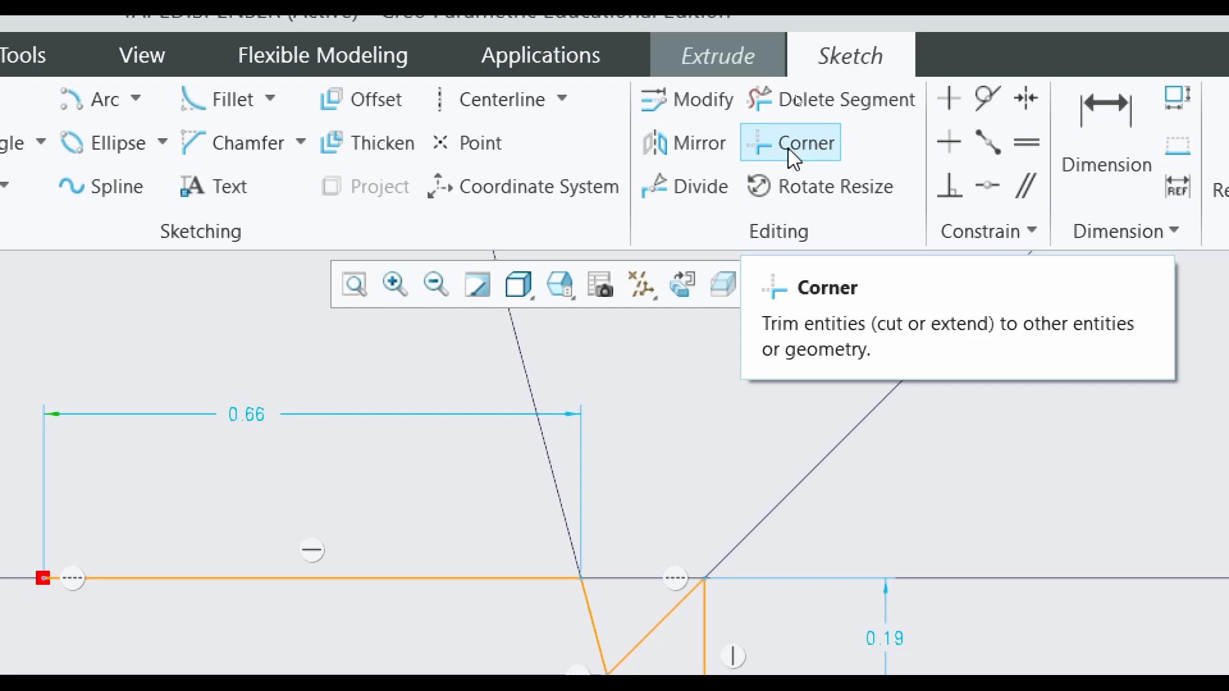
click(788, 144)
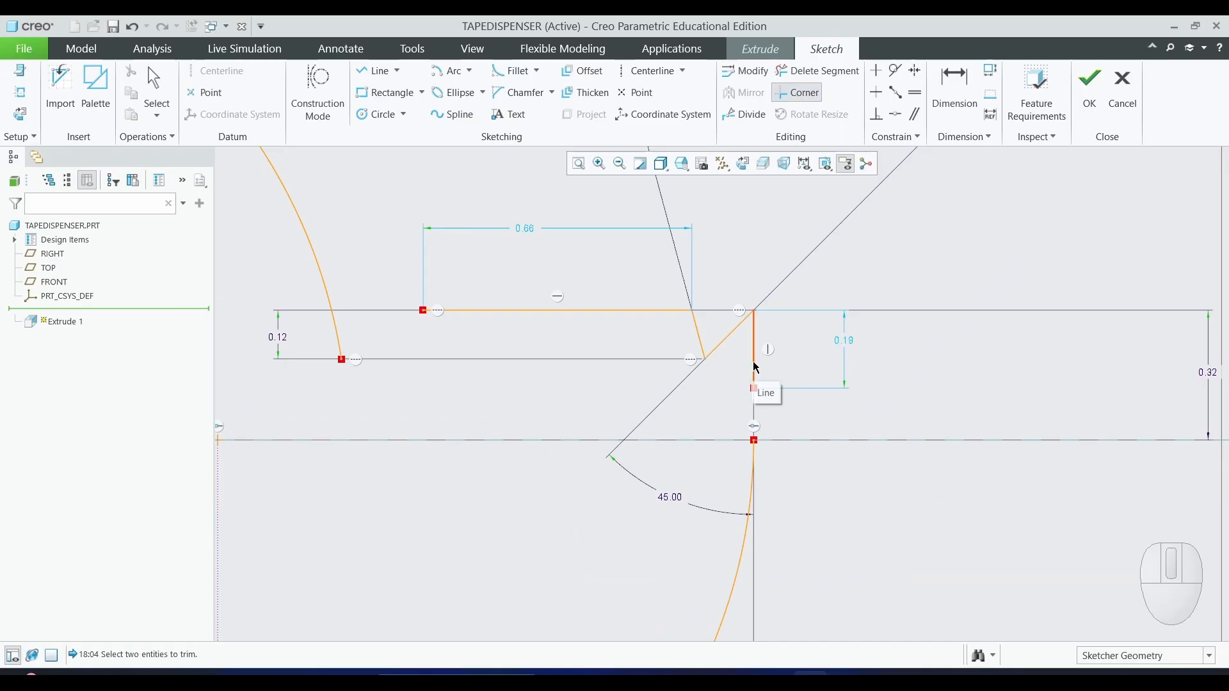
click(755, 368)
click(752, 453)
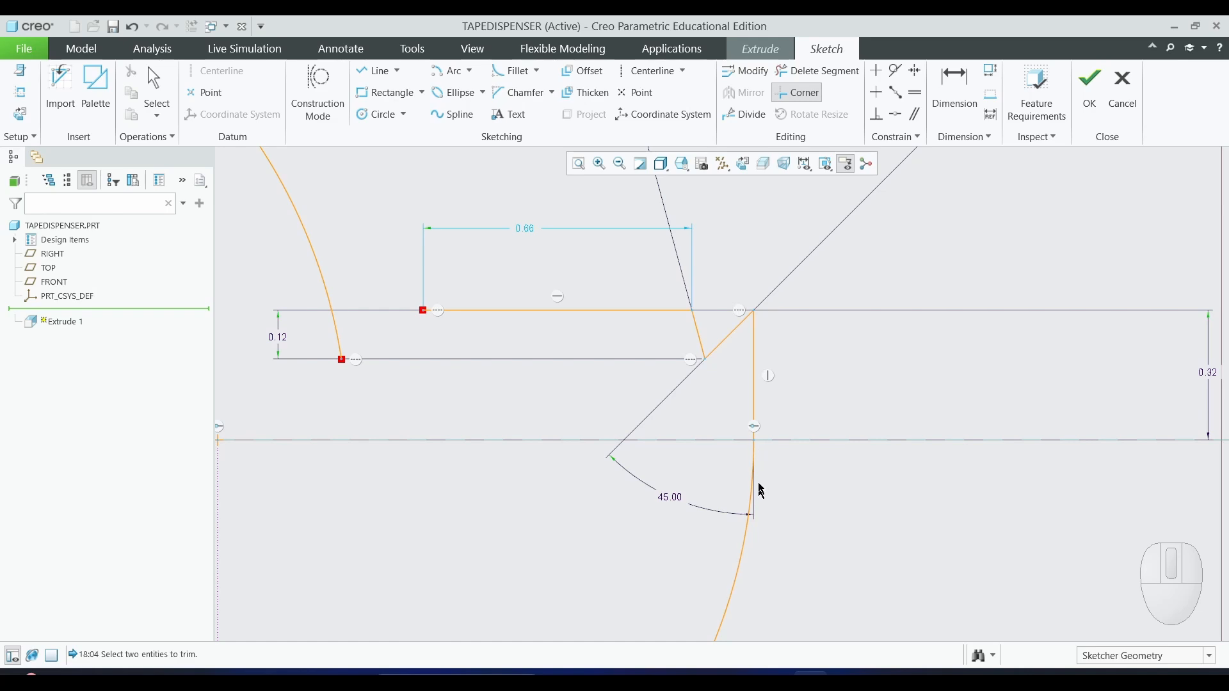
Step: Check the exercise drawing in Adobe Acrobat, then in Creo sketch a horizontal construction line from the V-notch's lowest point past the large arc's free end
key(alt+Tab)
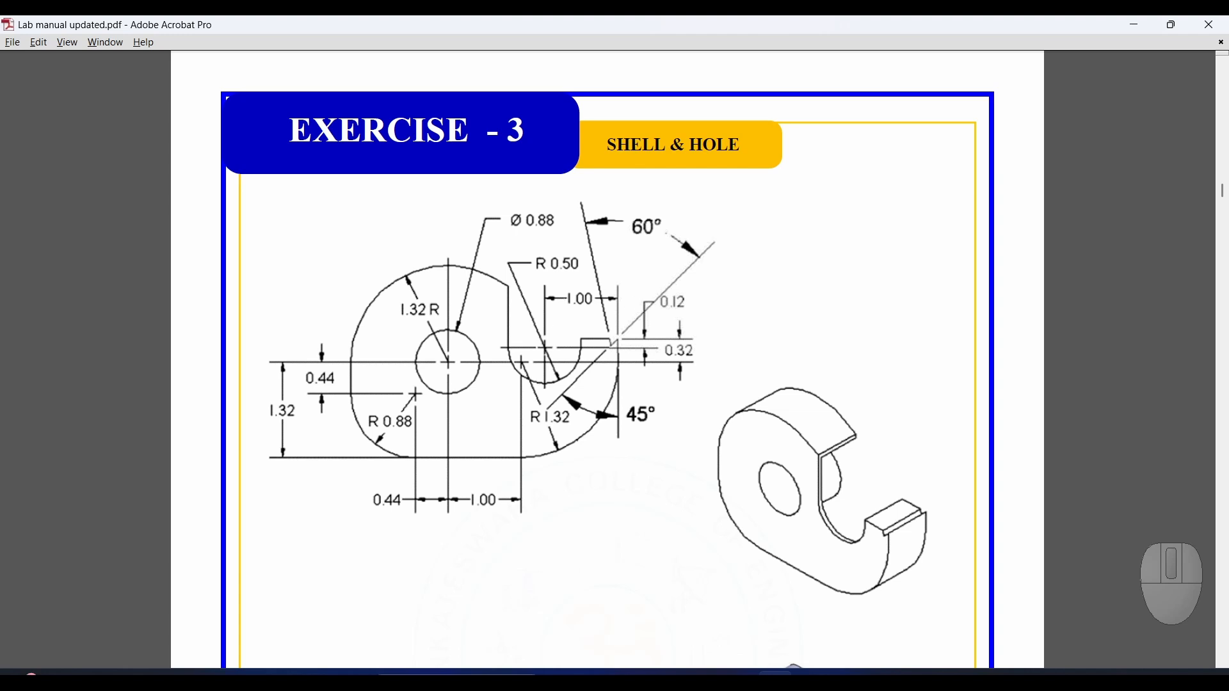
key(alt+Tab)
scroll(899, 387, down, 1)
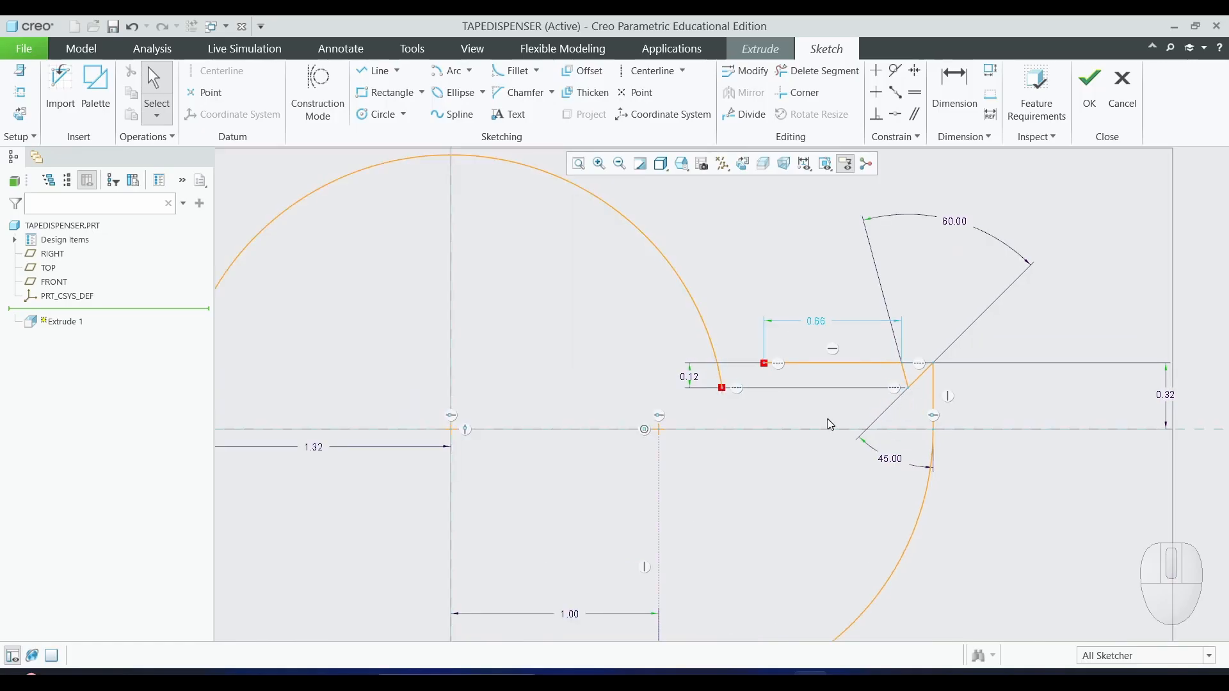
scroll(804, 401, down, 2)
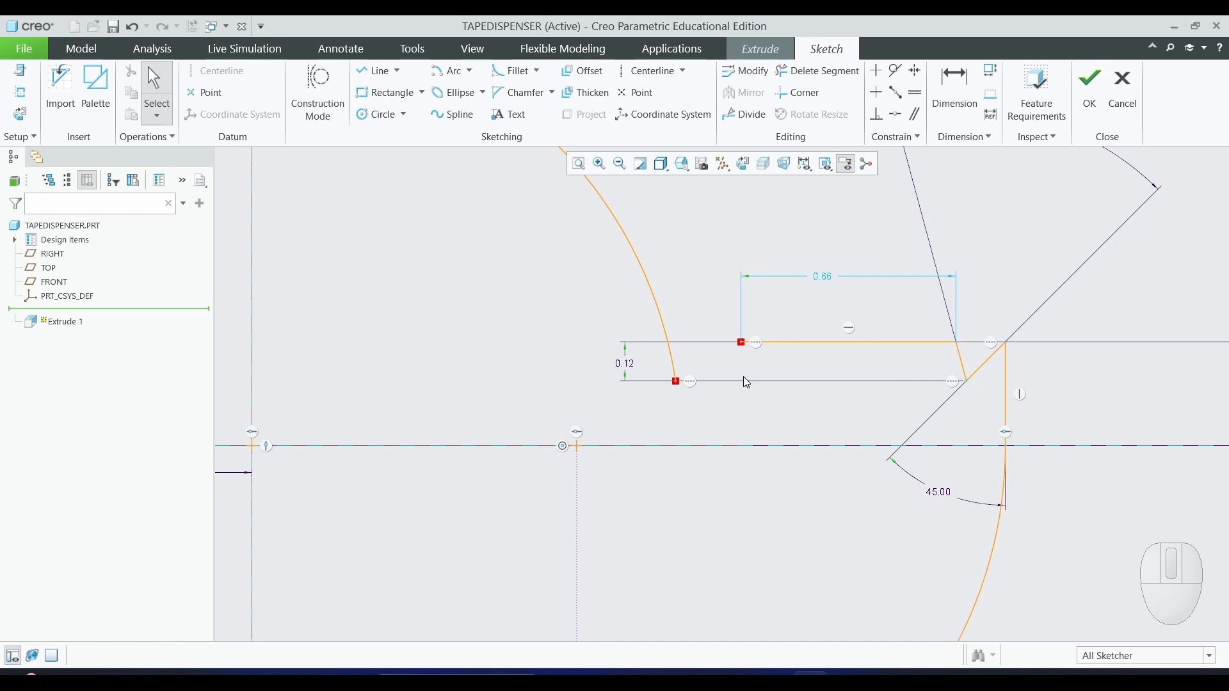
click(311, 97)
click(376, 70)
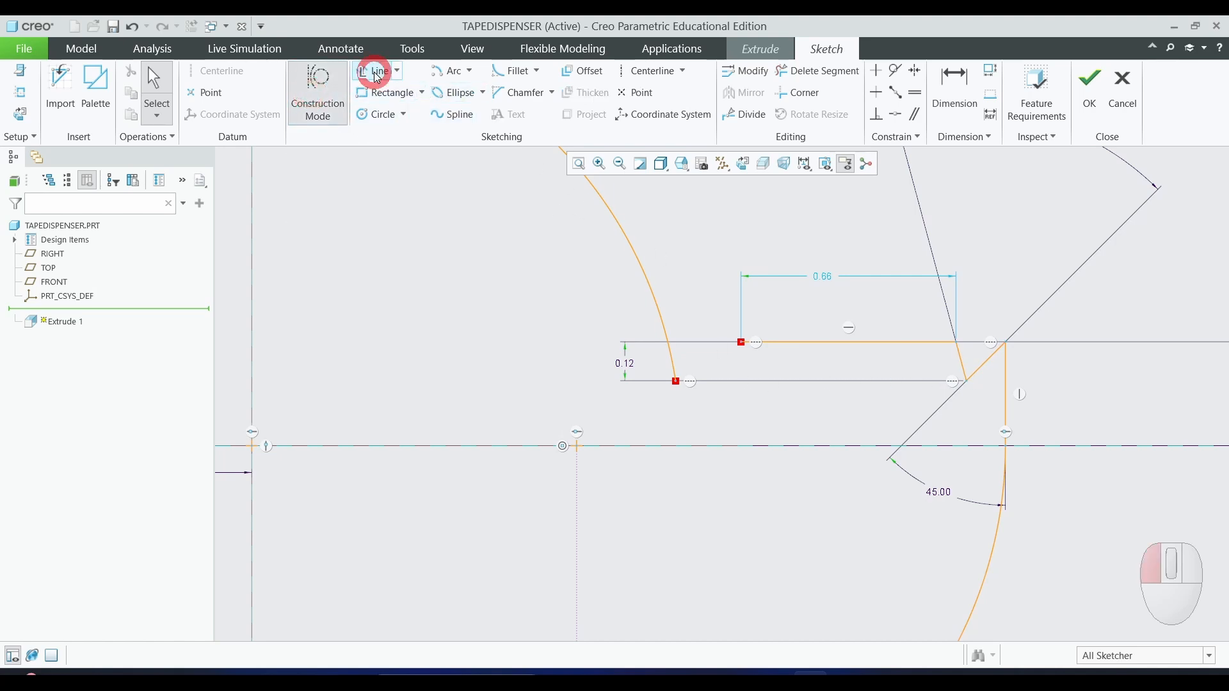
click(967, 383)
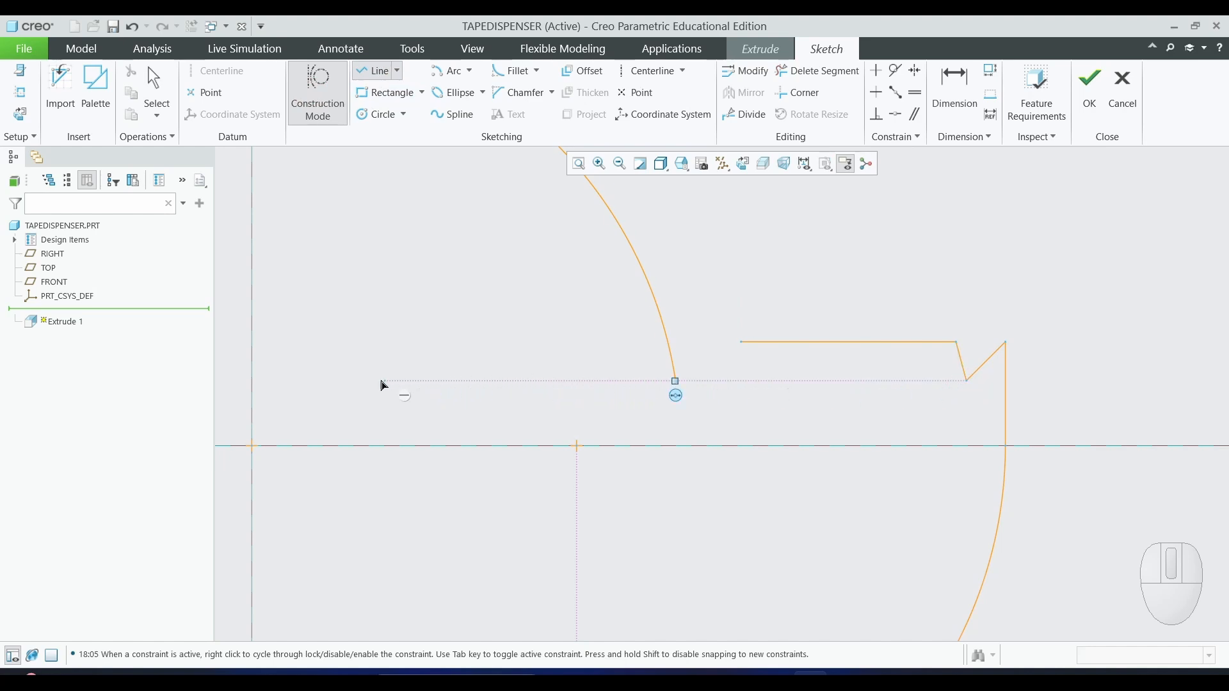
click(445, 382)
middle_click(764, 427)
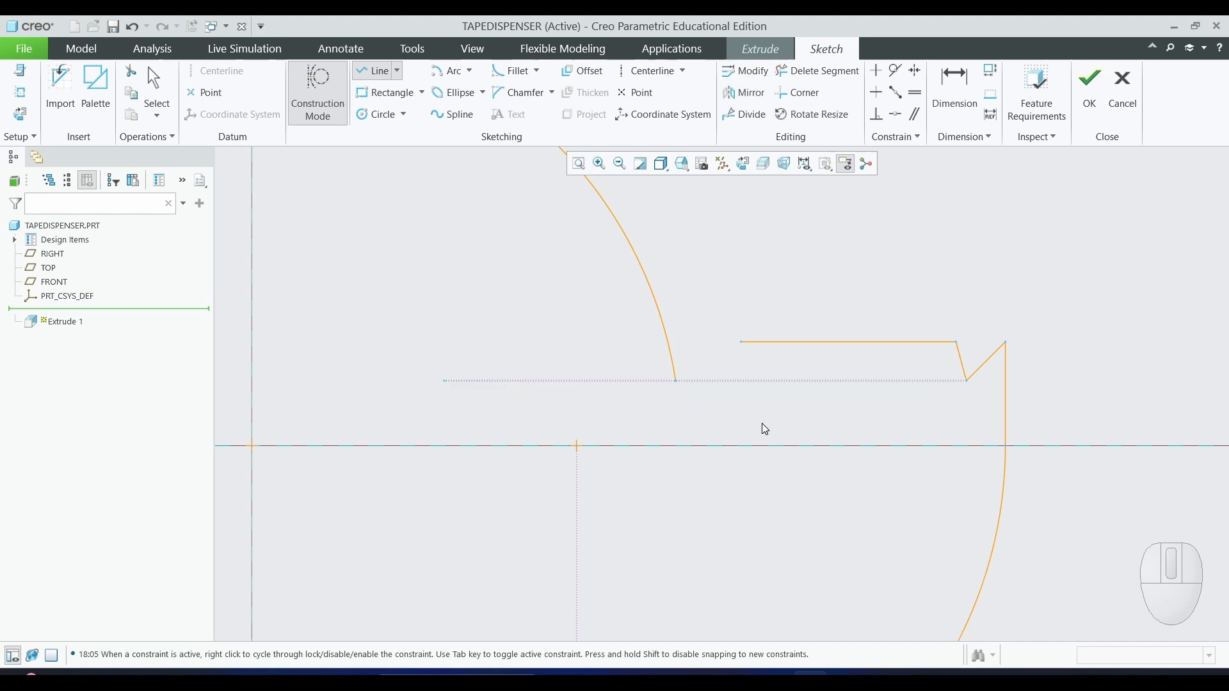
click(312, 92)
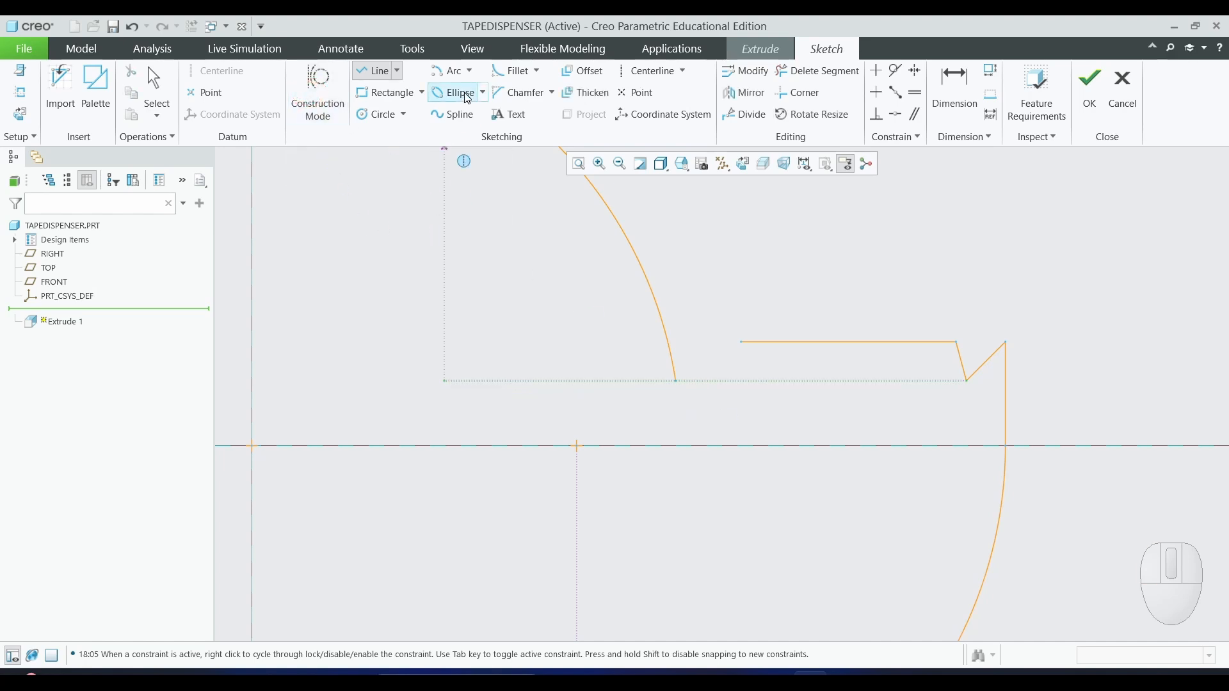
Step: Sketch a circle about 0.91 in diameter centred on the horizontal construction line, between the large arc's free end and the V-notch
click(384, 119)
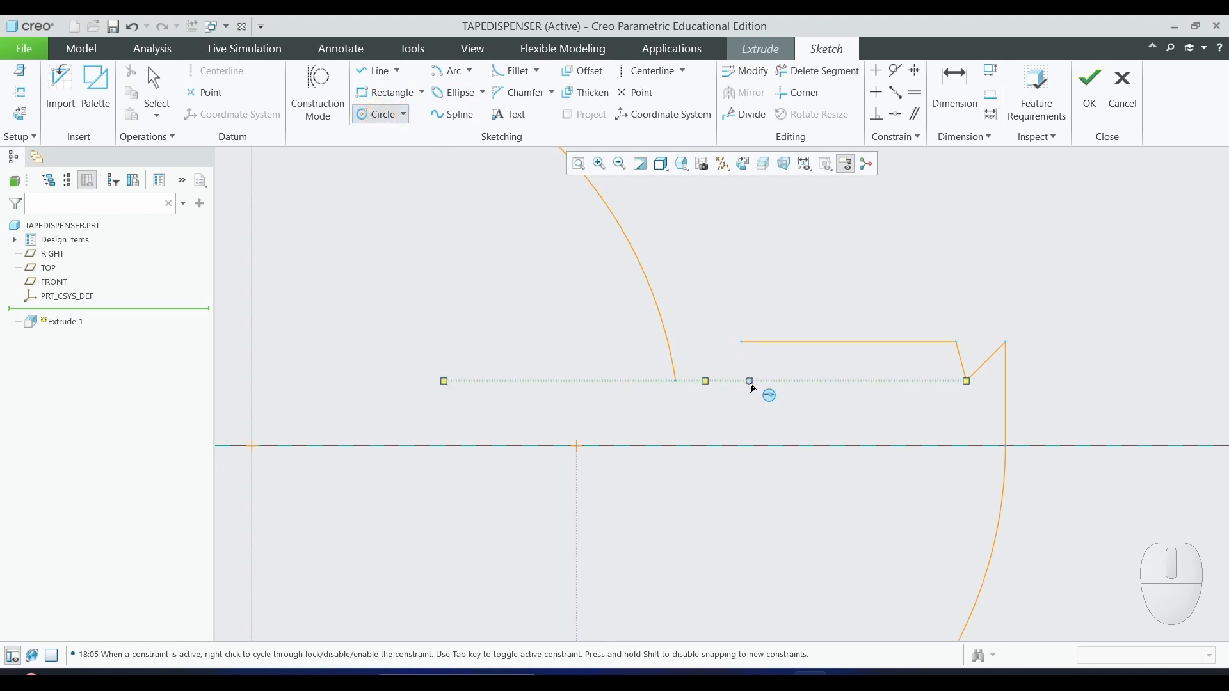
click(753, 382)
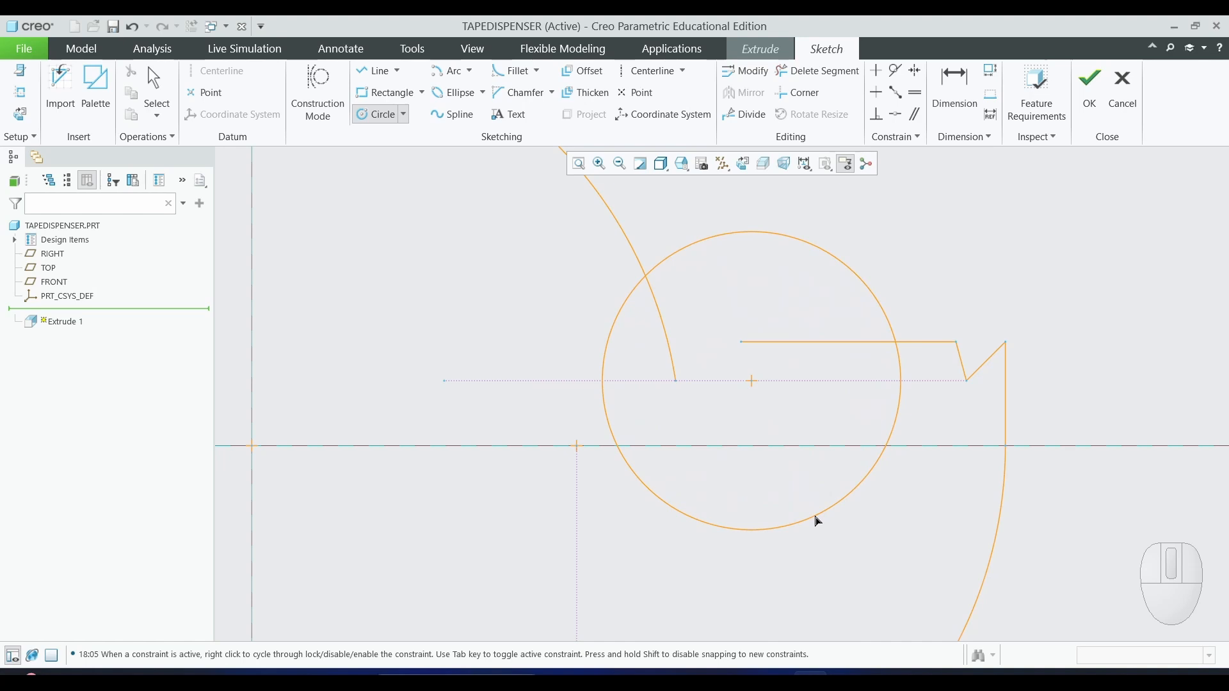
click(816, 514)
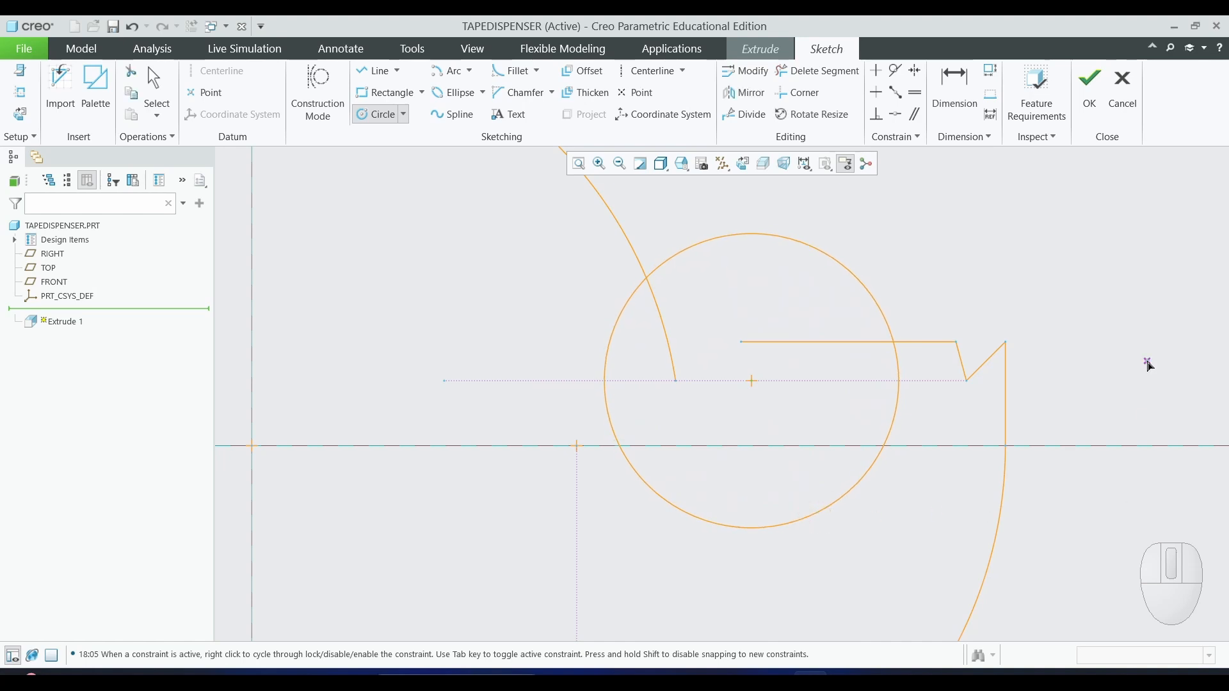
middle_click(1148, 362)
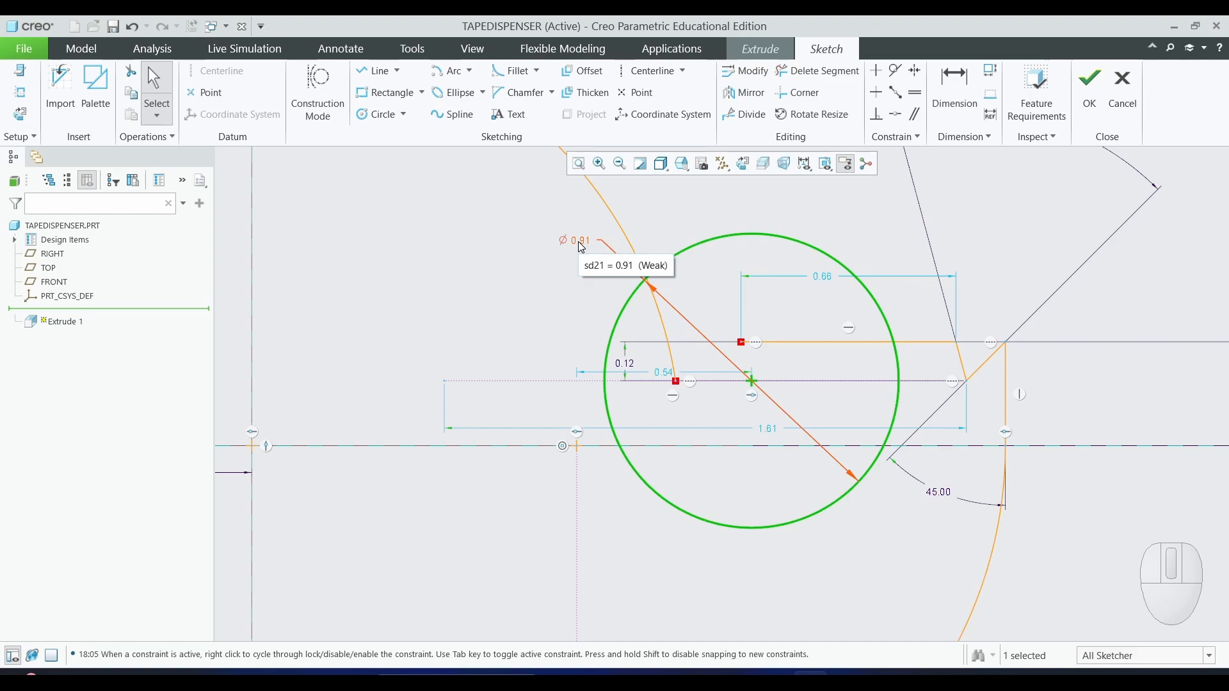
Step: Check the circle's radius on the exercise drawing in Adobe Acrobat, then set its diameter to 1 in Creo
key(alt+Tab)
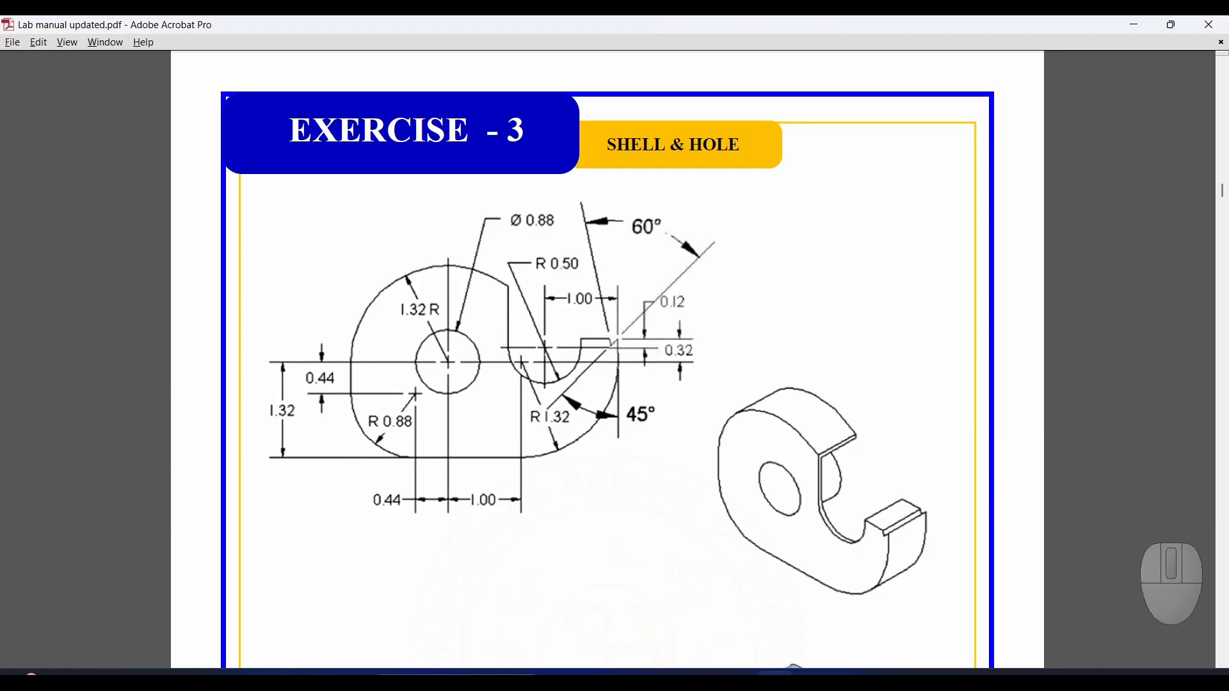
key(alt+Tab)
double_click(569, 238)
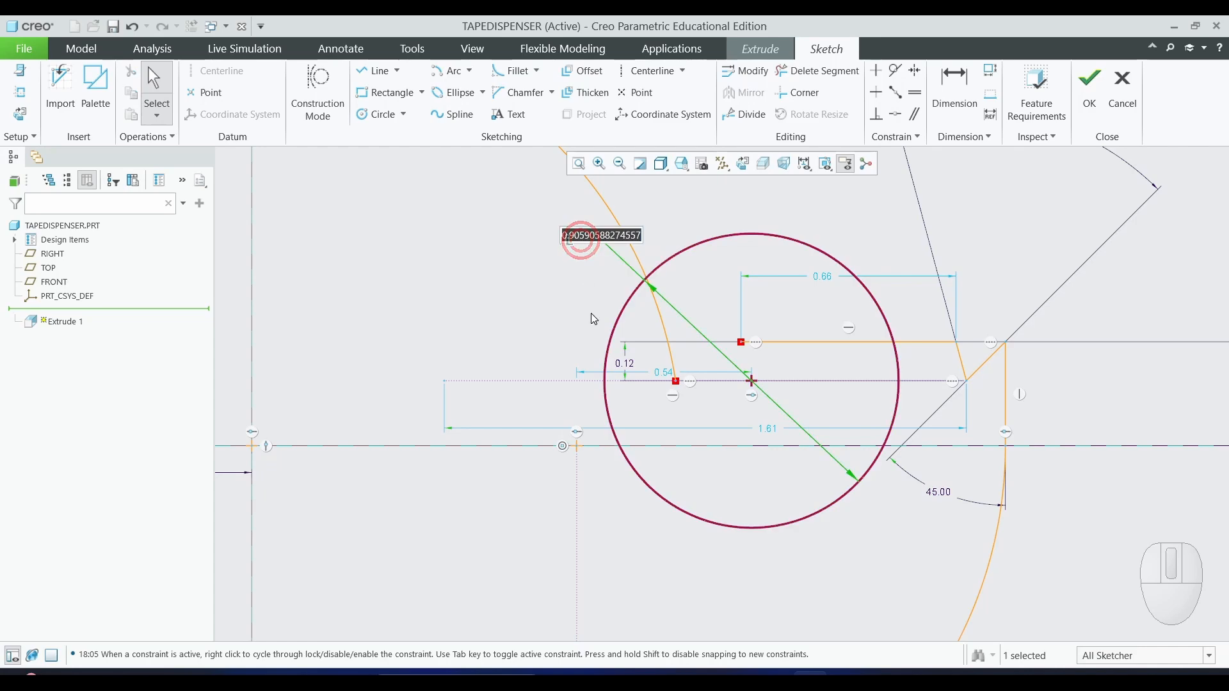
text(1)
Step: Check the centre distance in Adobe Acrobat, then in Creo dimension the circle's centre 1 from the notch's vertical line
key(alt+Tab)
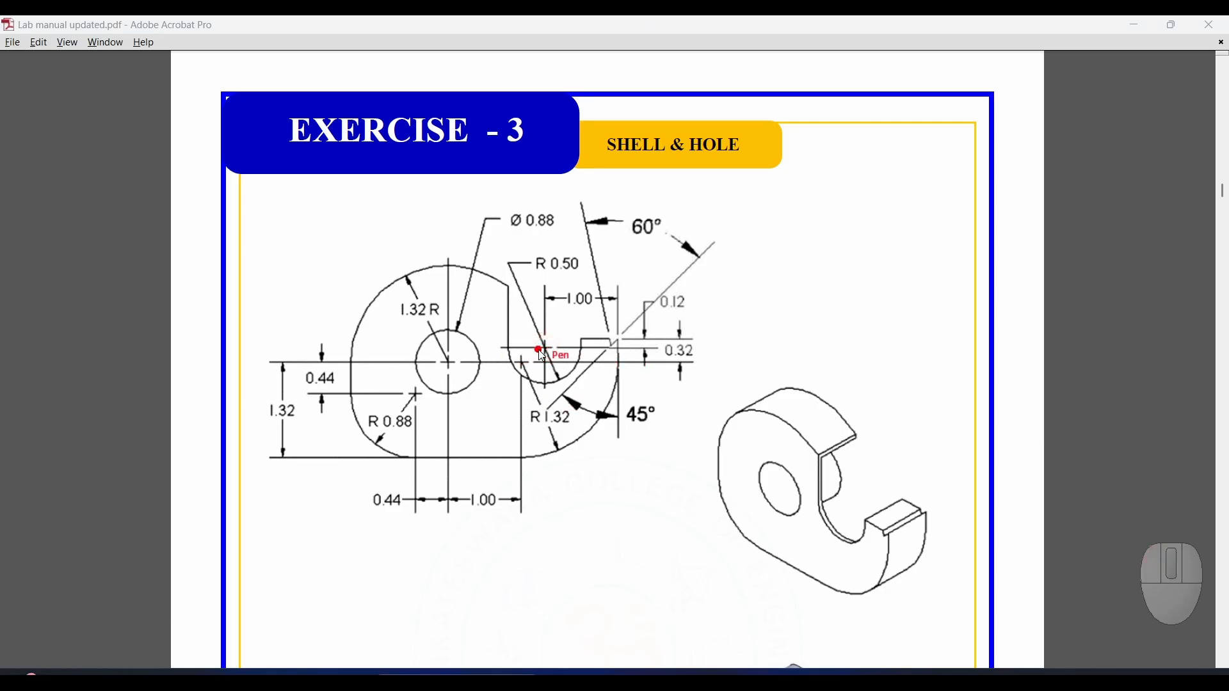
drag(544, 349, 620, 354)
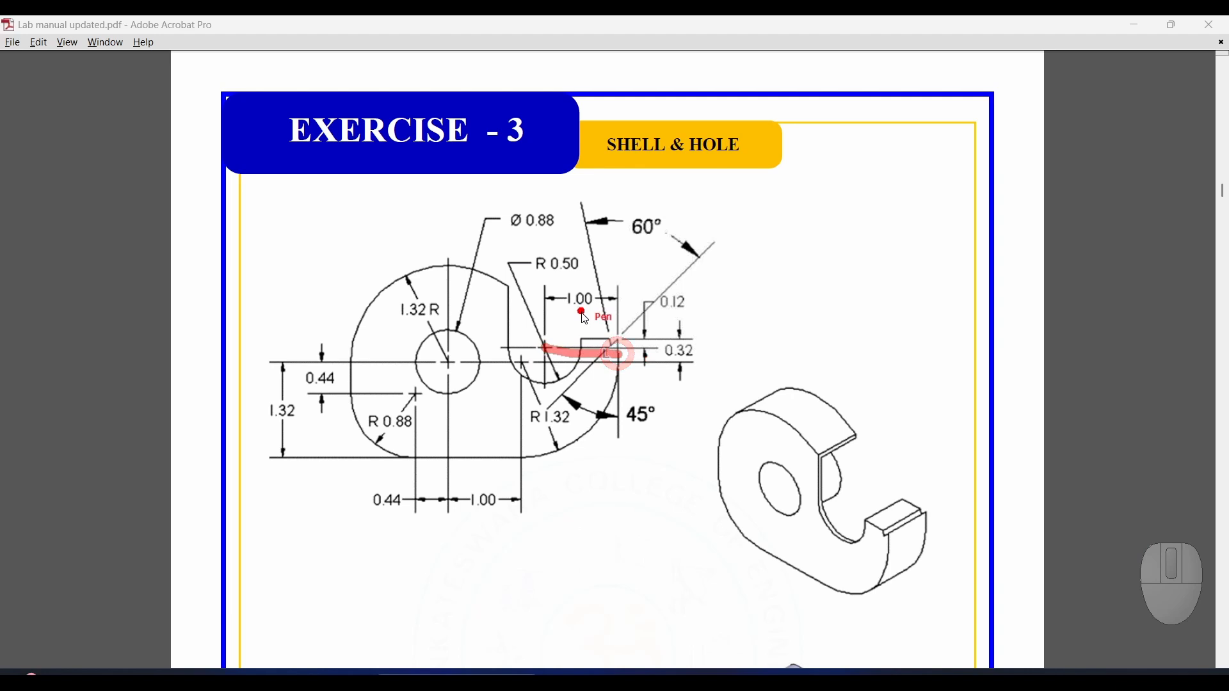
mouse_move(572, 320)
mouse_down()
mouse_move(586, 277)
mouse_move(608, 307)
mouse_move(567, 318)
mouse_up()
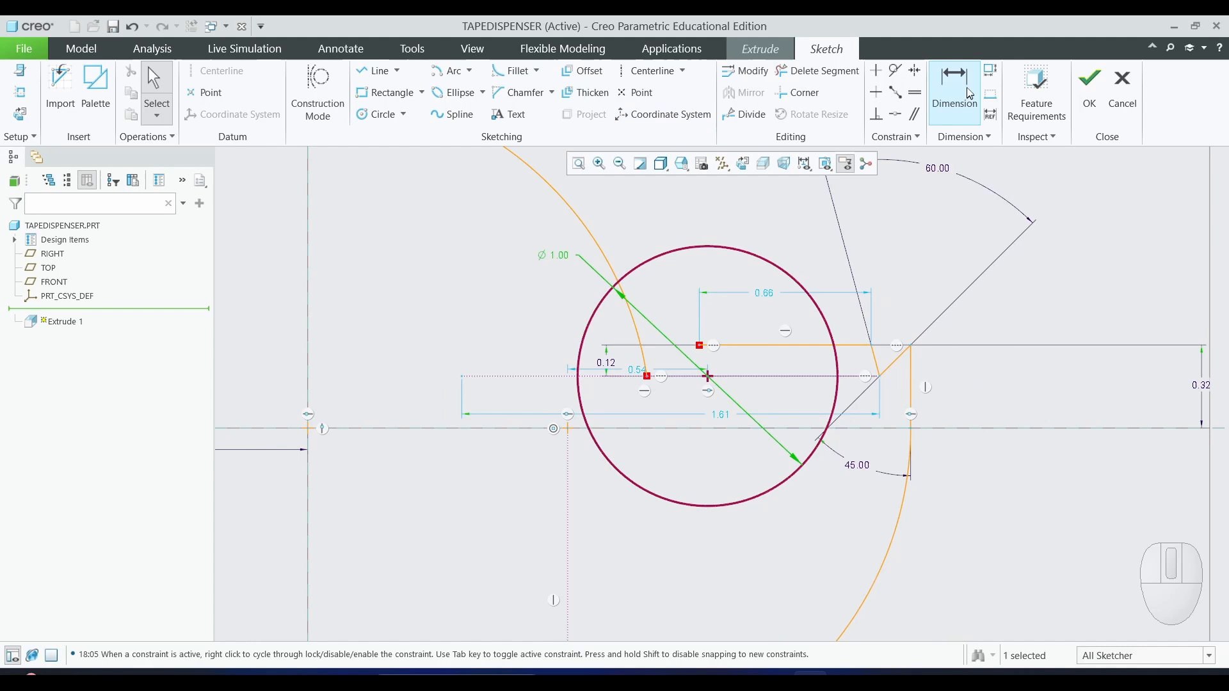
click(966, 89)
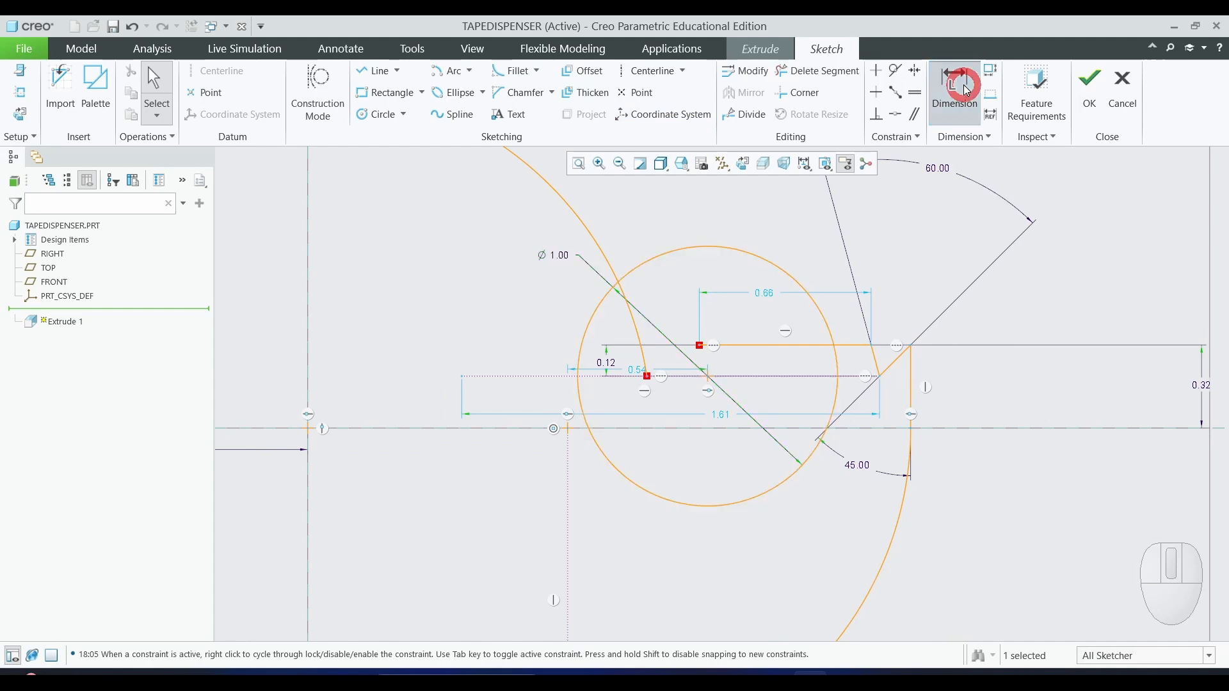
click(707, 379)
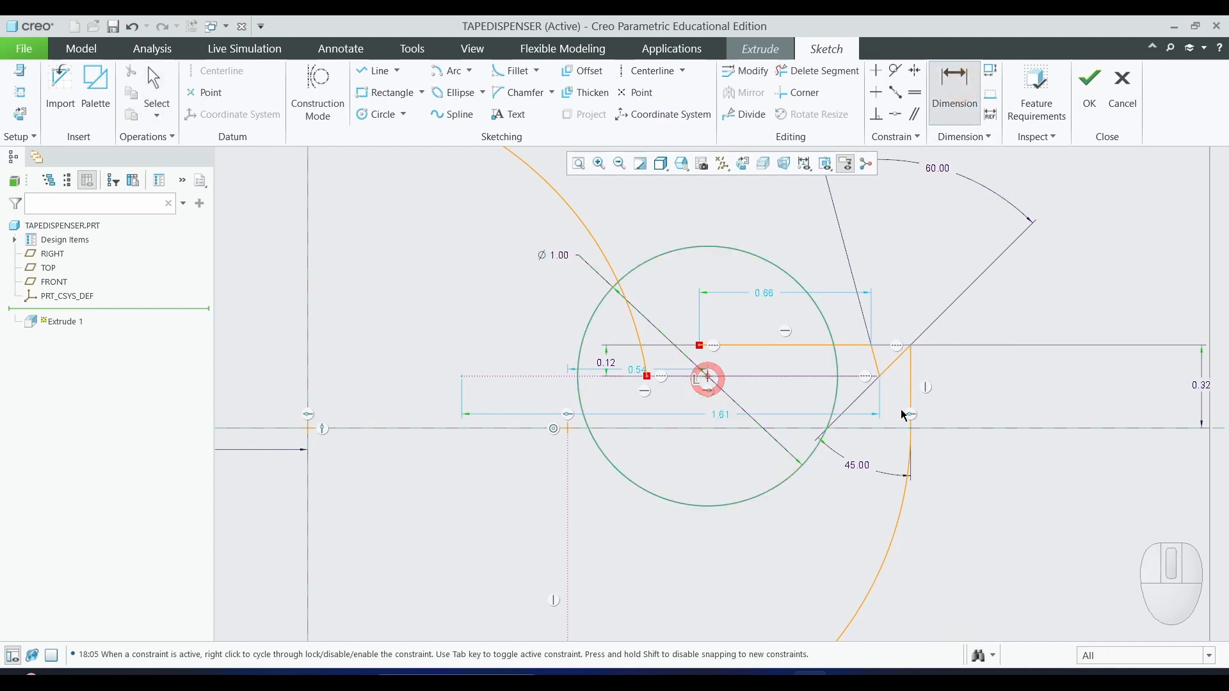
click(911, 389)
middle_click(787, 400)
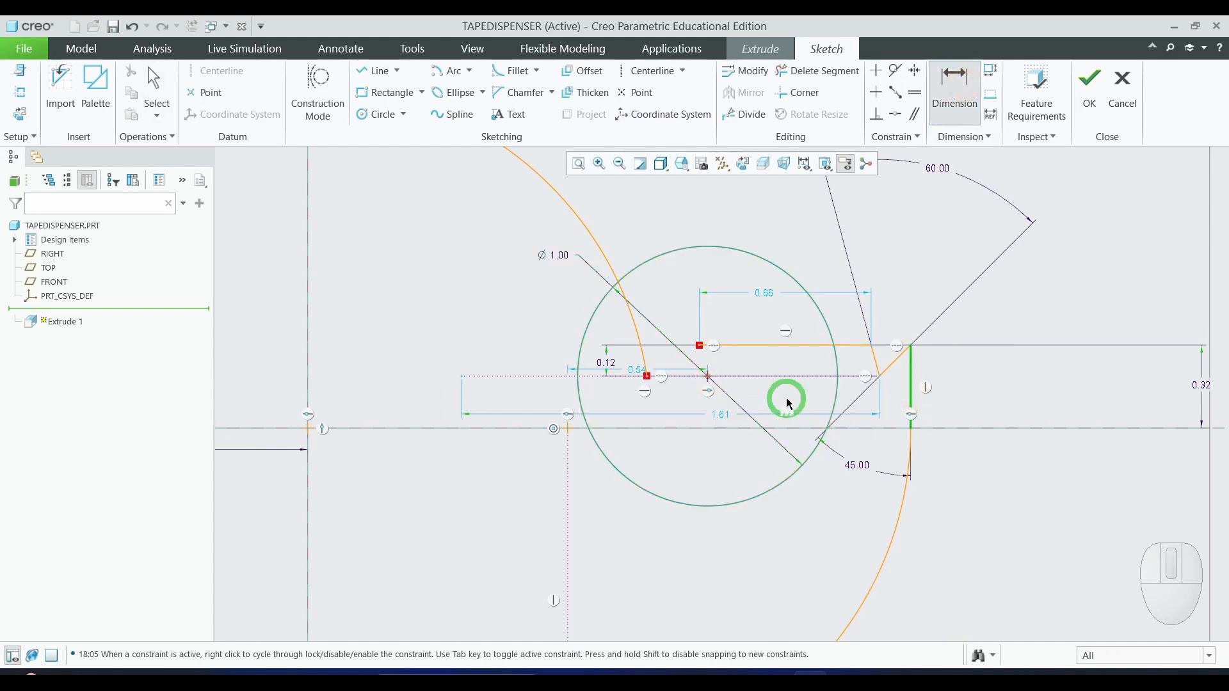
text(1)
middle_click(1047, 488)
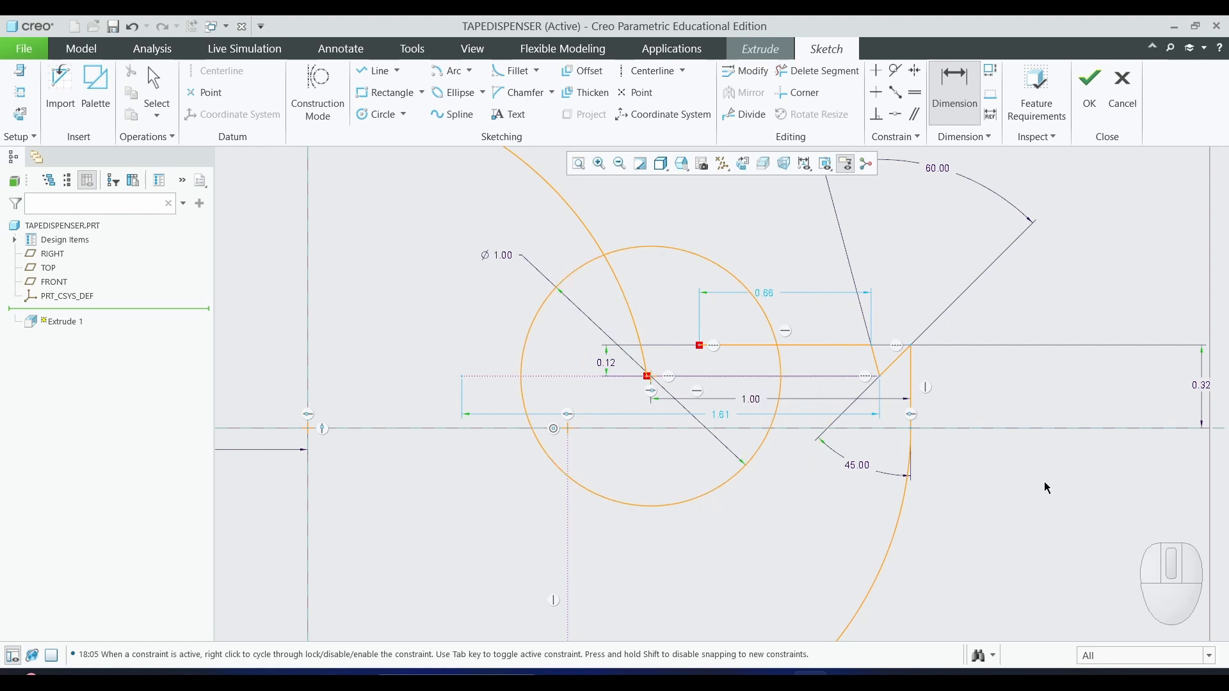
scroll(816, 413, up, 3)
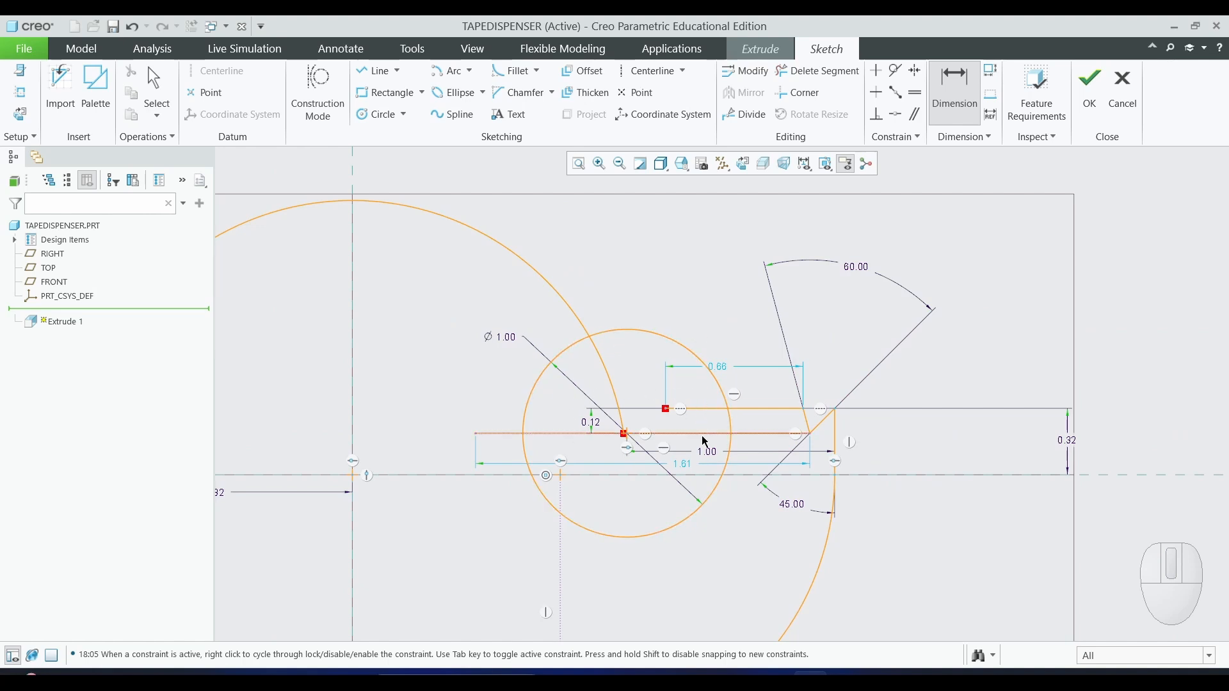
middle_click(1078, 292)
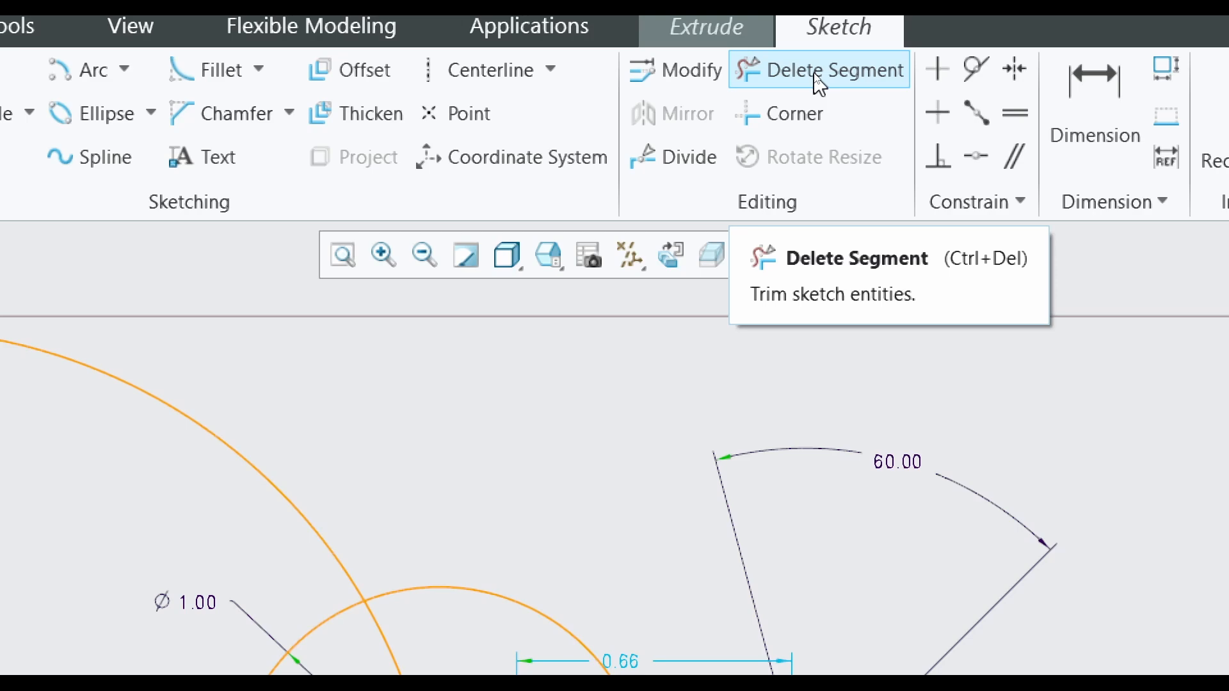
Step: Trim away the circle's portion above the construction line and the short horizontal line's overhang inside the circle using Delete Segment
click(815, 72)
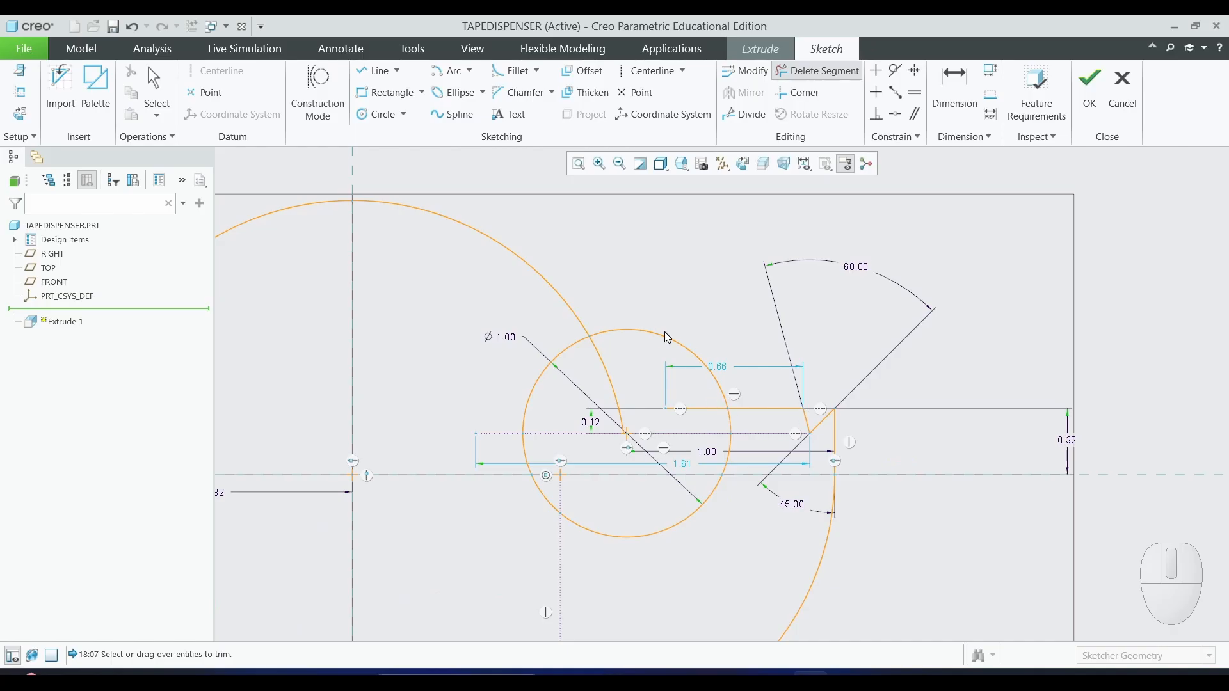
click(661, 336)
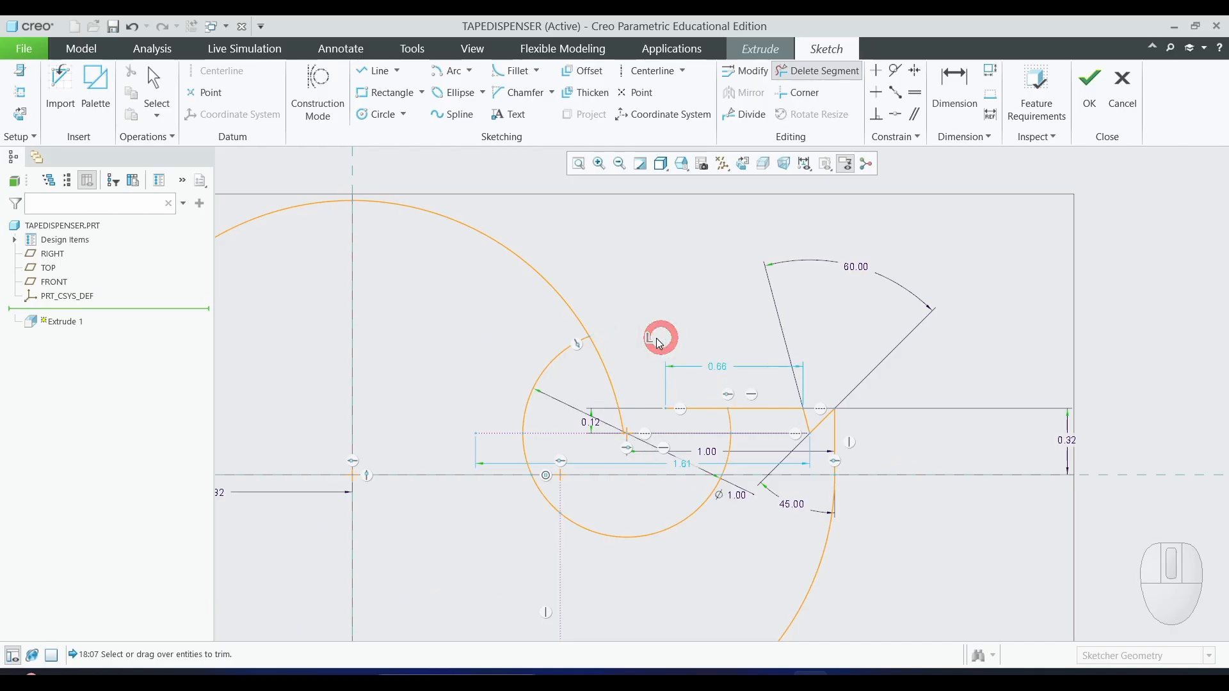
click(553, 368)
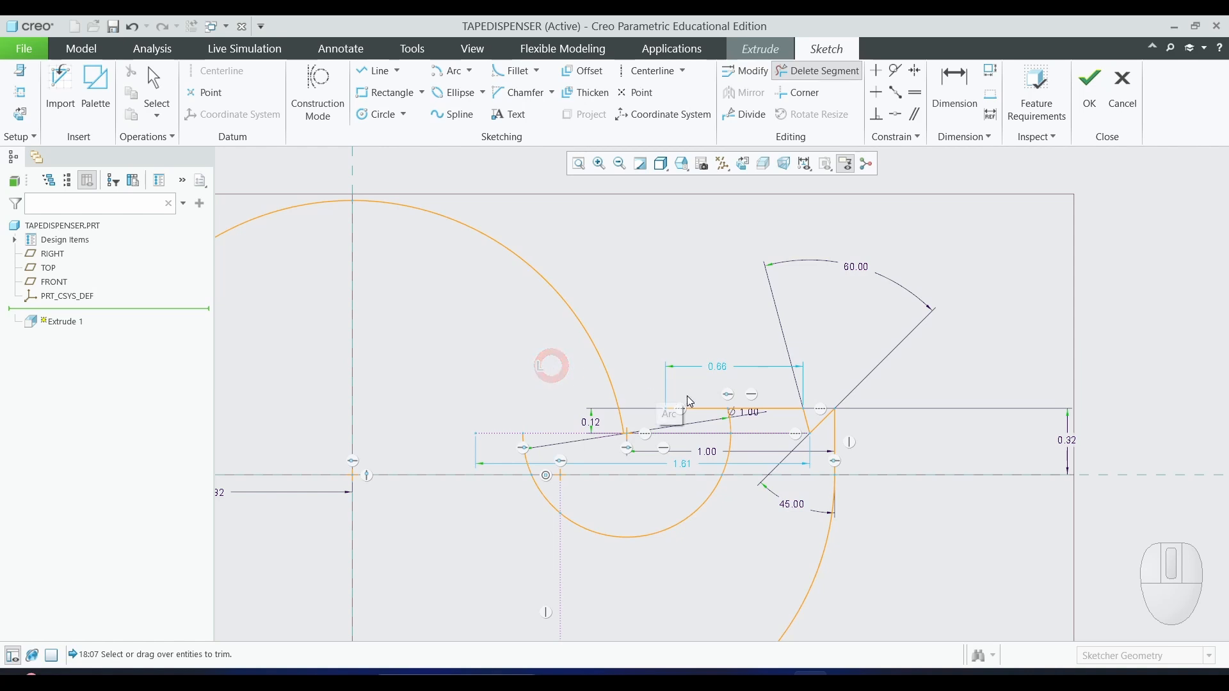
click(701, 411)
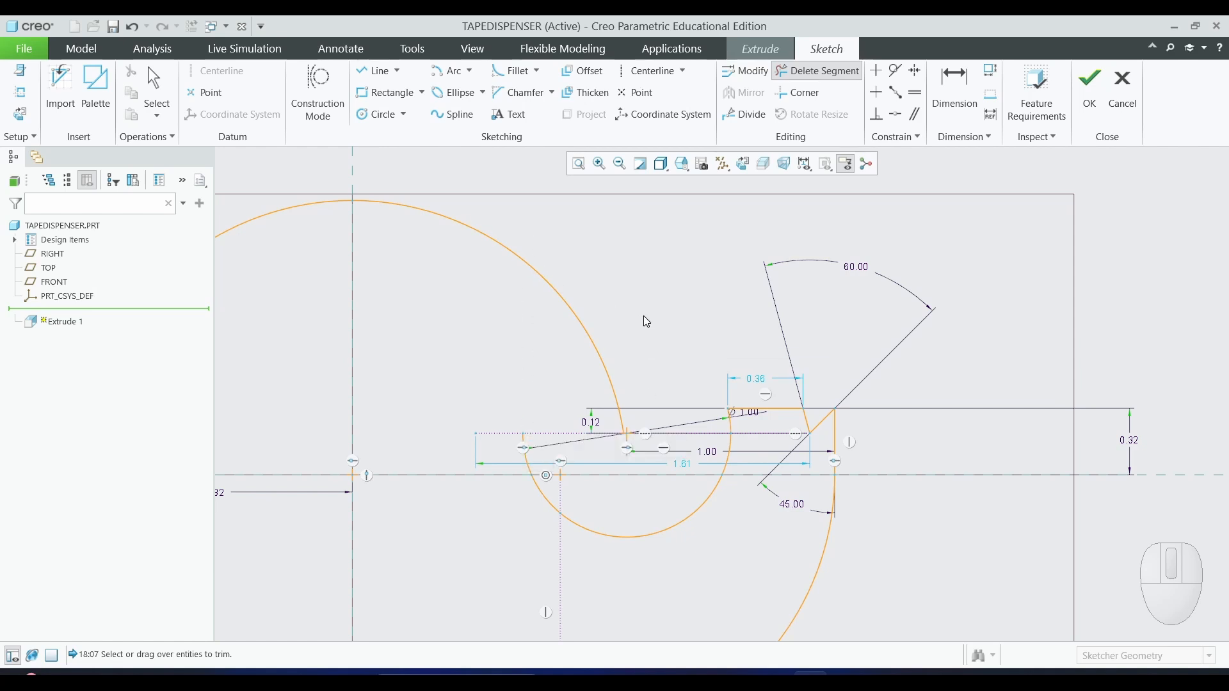
Step: Sketch a vertical line about 1.13 long from the trimmed circle's free end up past the large arc
scroll(644, 313, up, 1)
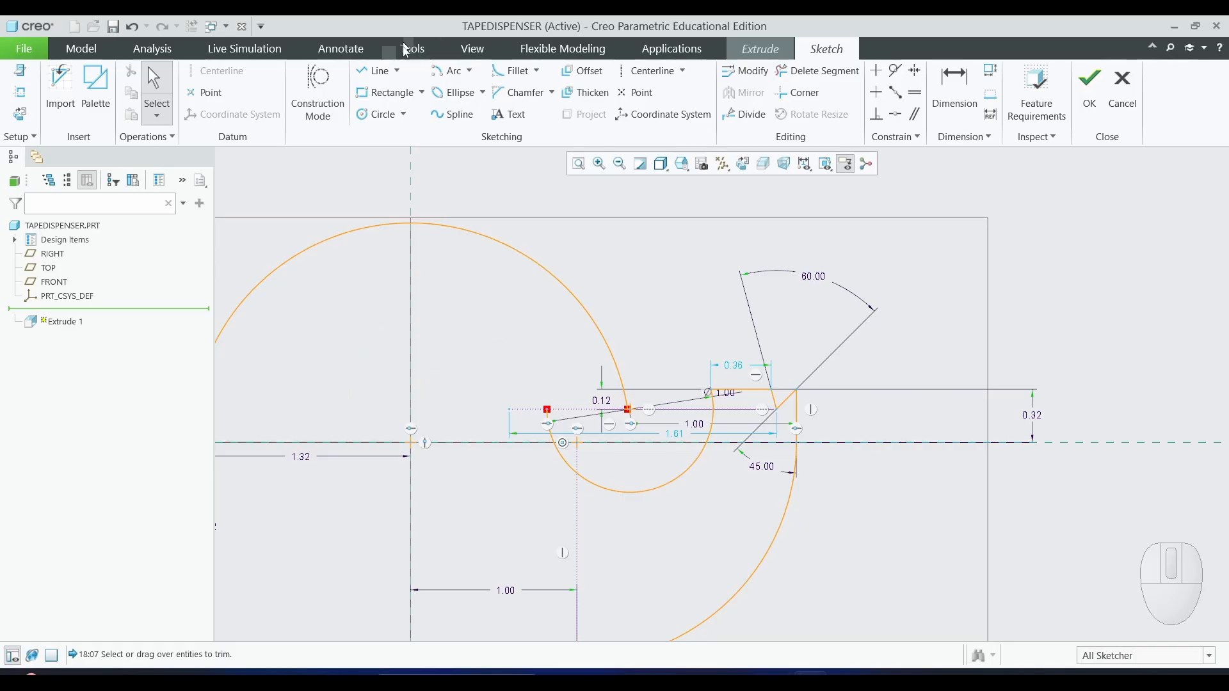
click(380, 70)
click(548, 410)
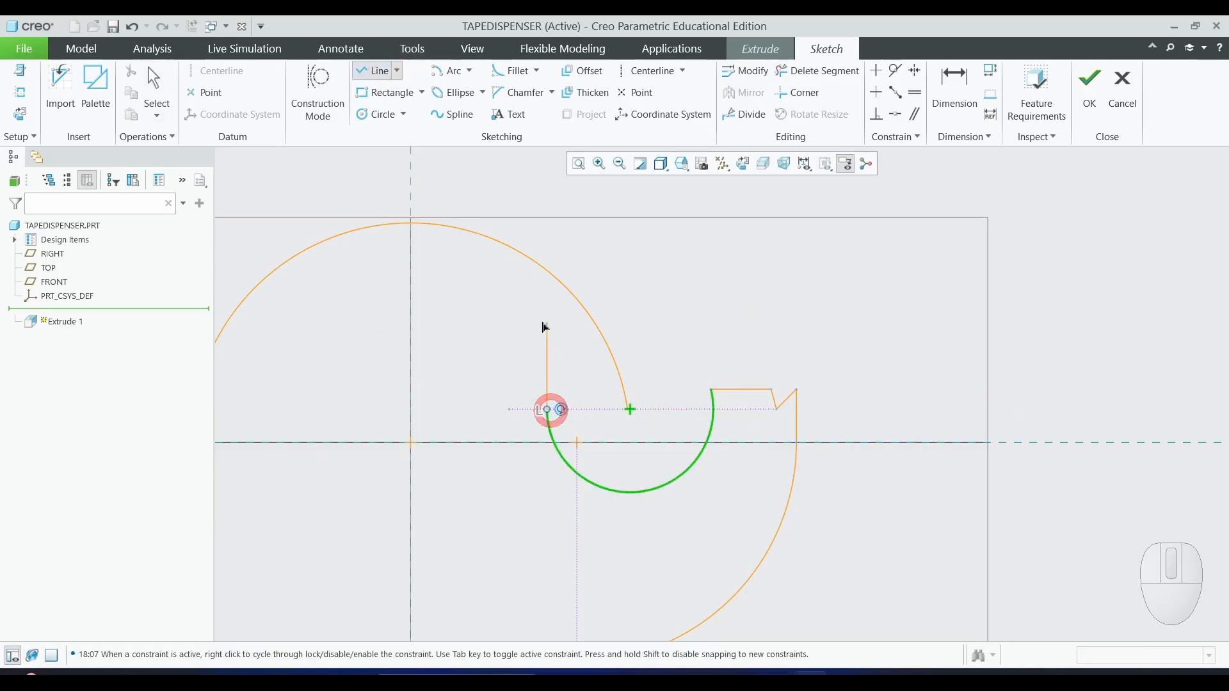
click(538, 223)
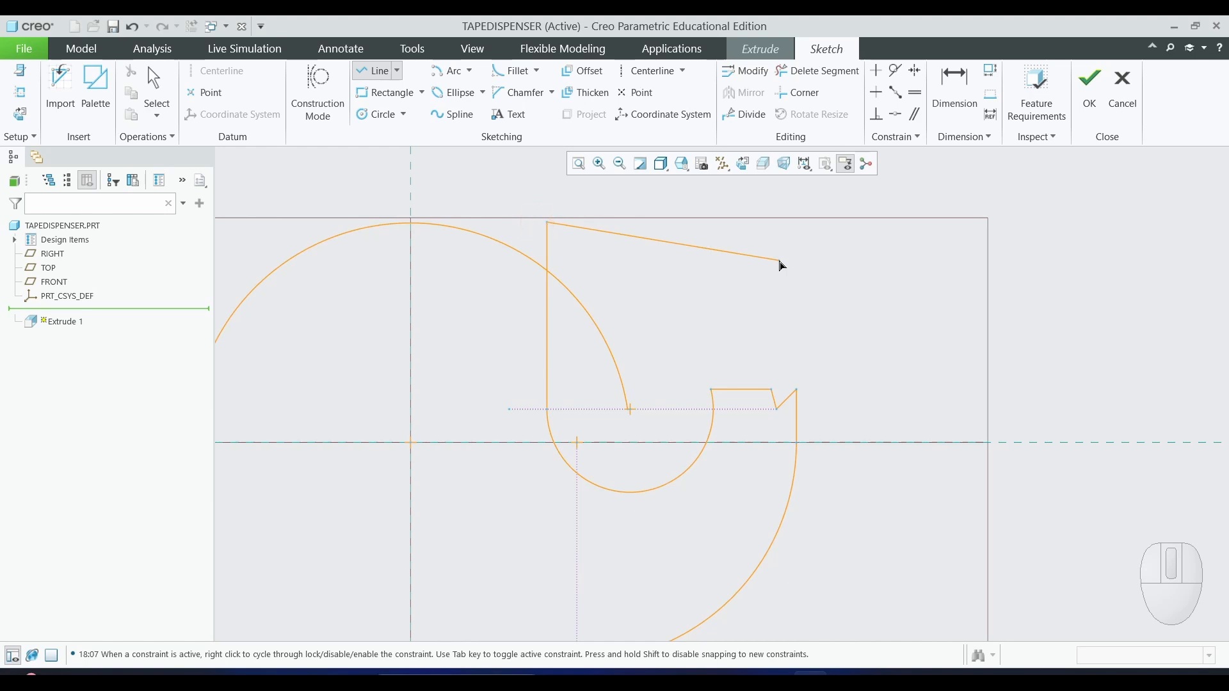
middle_click(782, 266)
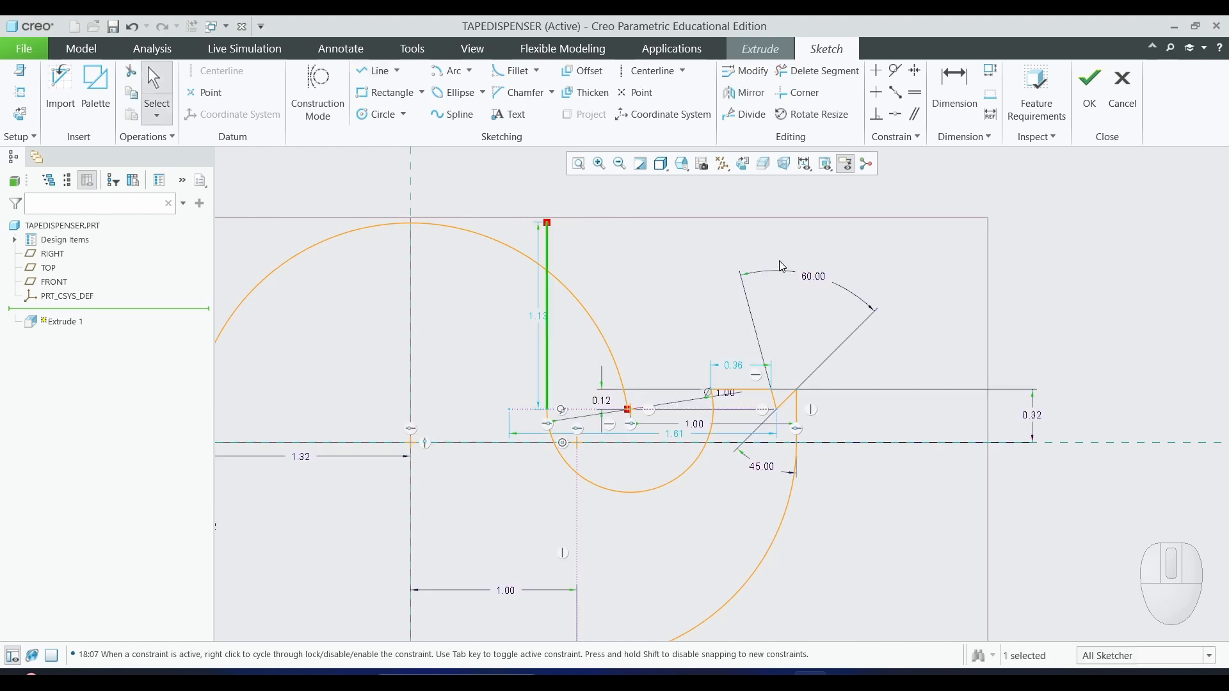
Step: Trim the vertical line's excess above the large arc and the arc's remainder beyond that line to close the profile
click(804, 71)
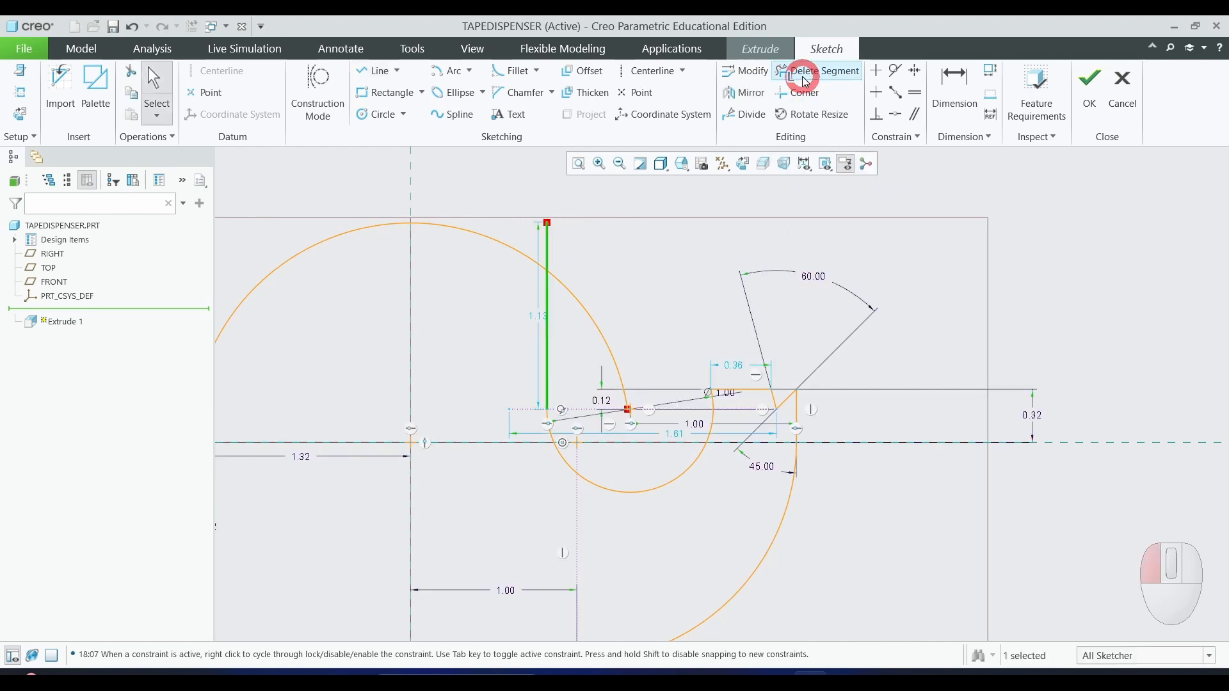
click(546, 247)
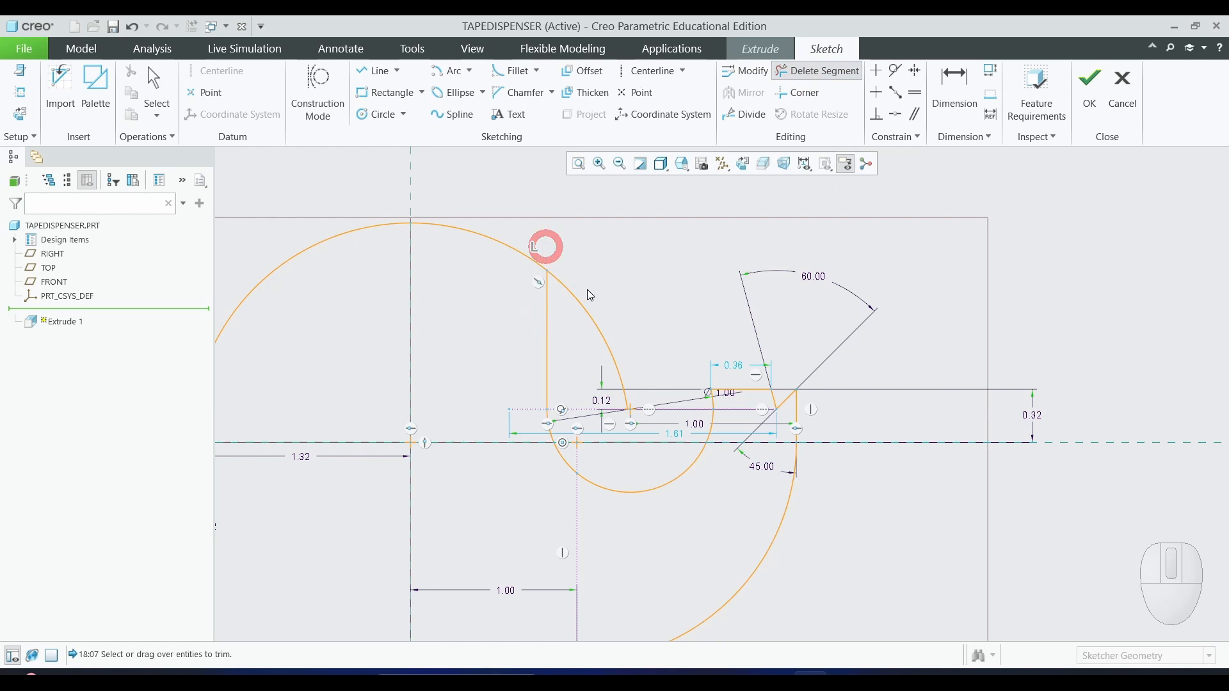
click(583, 304)
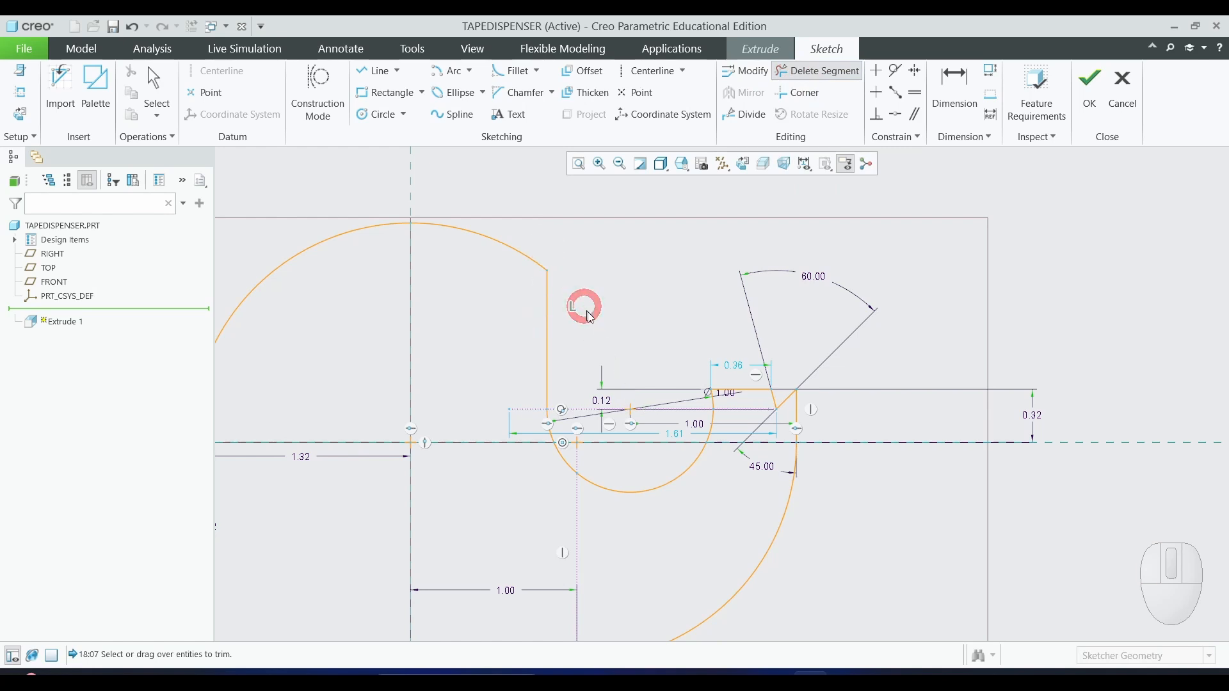
middle_click(973, 410)
scroll(926, 443, up, 1)
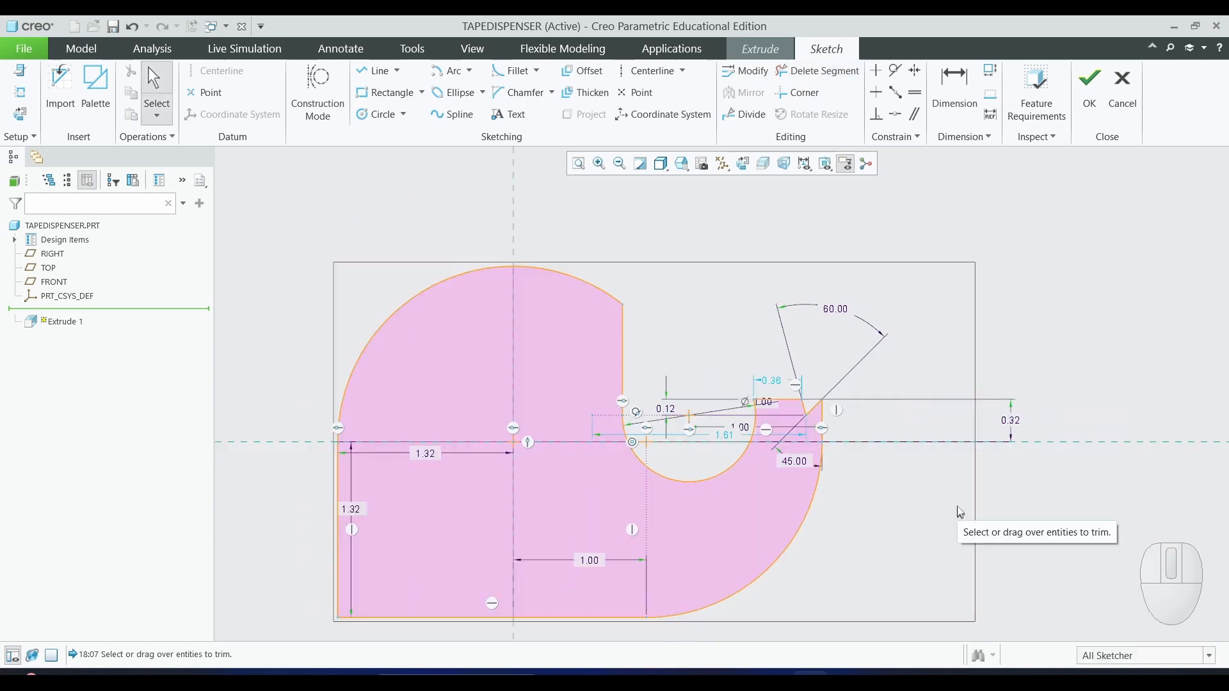
Step: Add a Circular Trim fillet of about 0.56 radius between the outer vertical line and the base line
scroll(960, 494, up, 1)
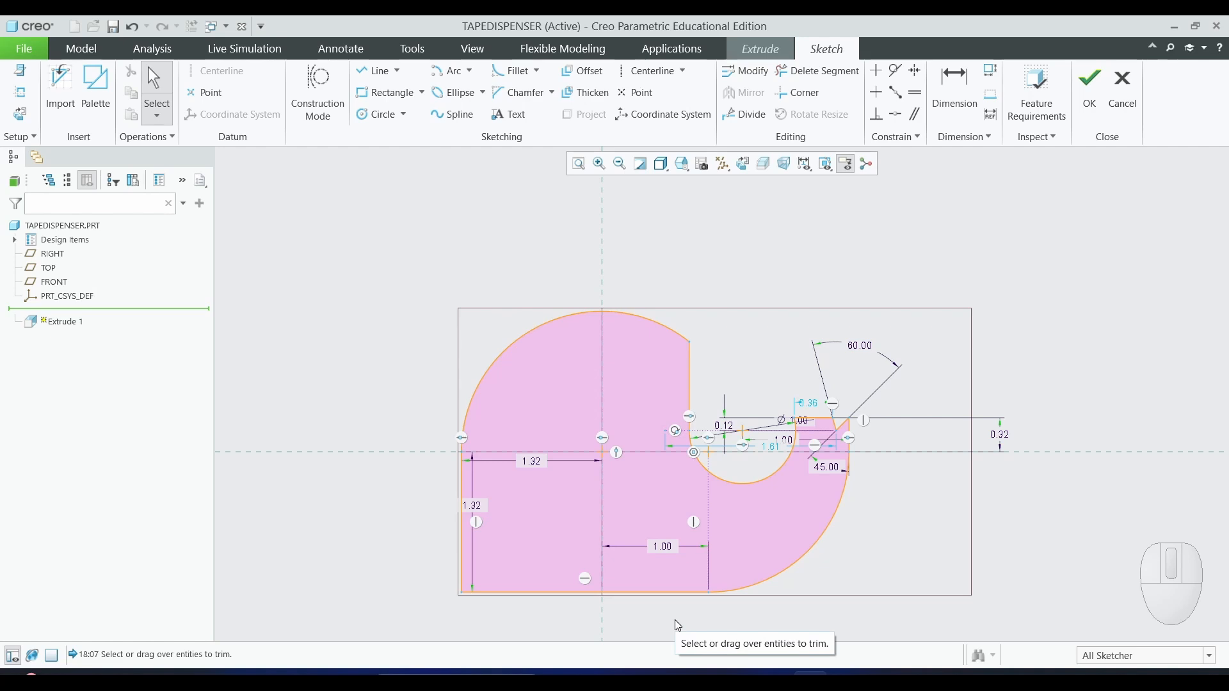
scroll(675, 620, up, 2)
click(775, 671)
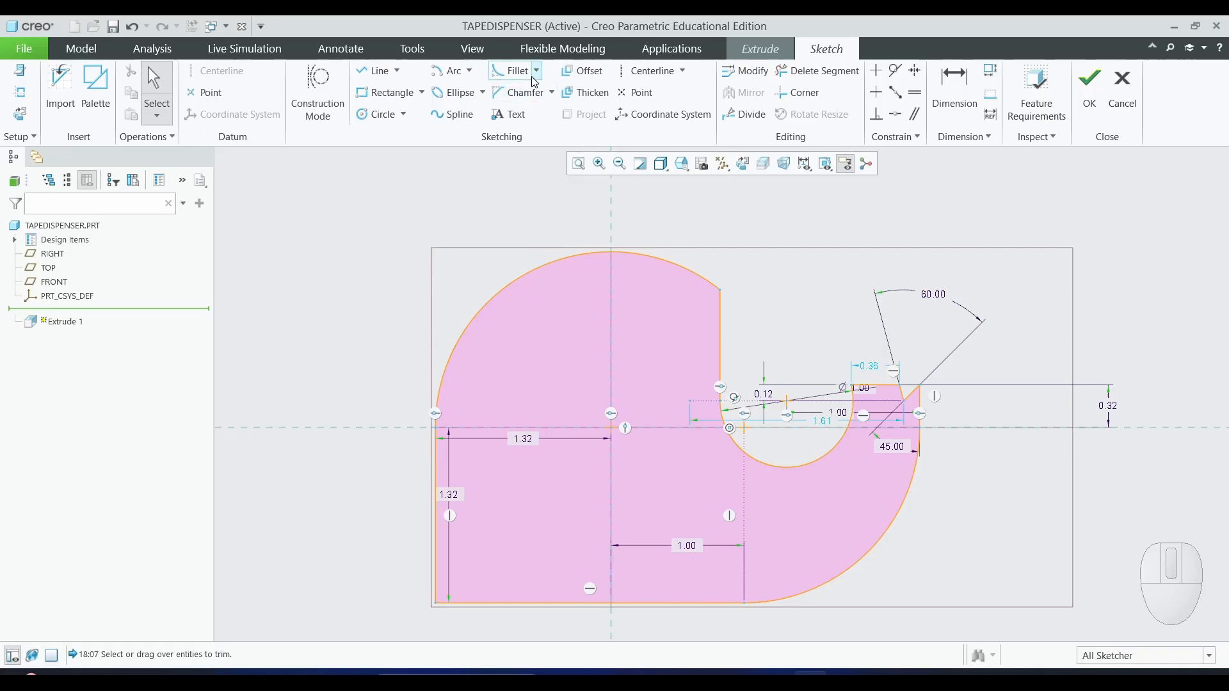
click(536, 70)
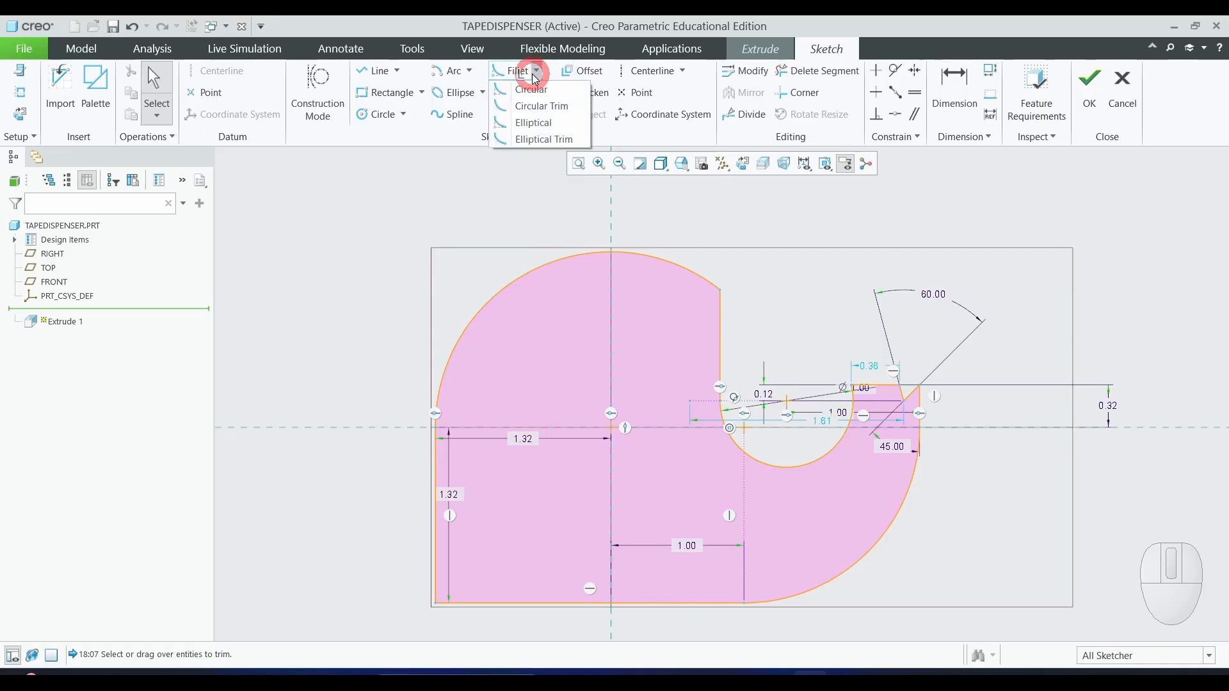
click(530, 109)
click(435, 529)
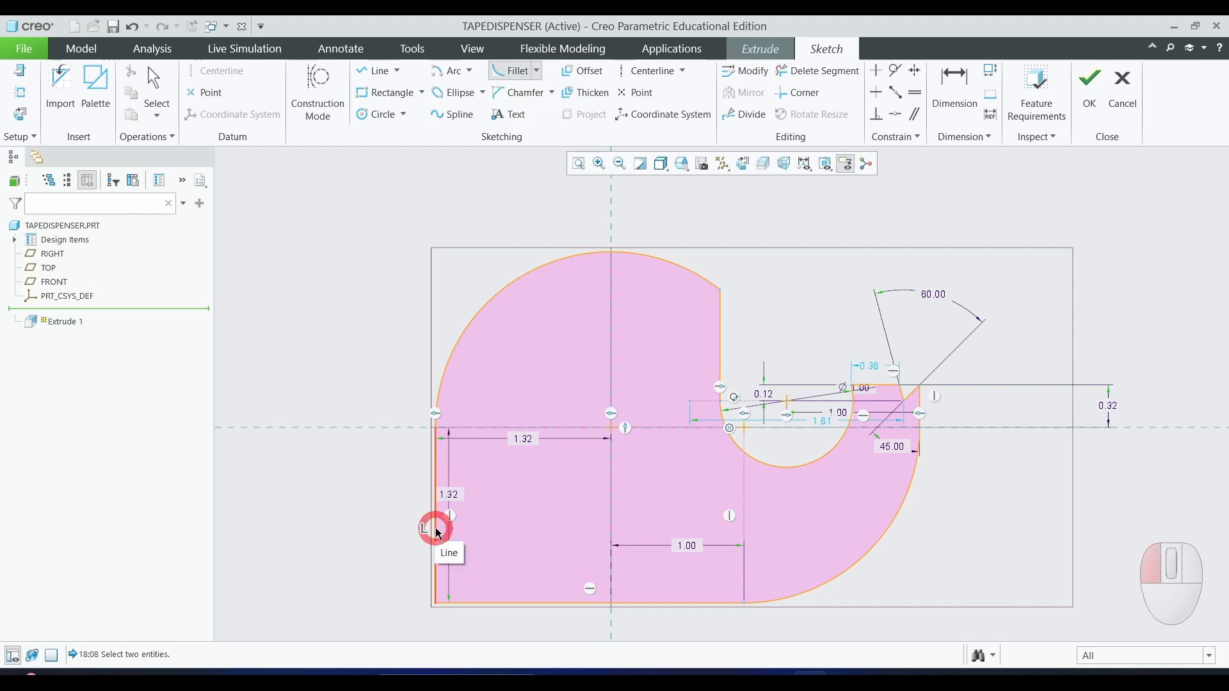
click(576, 601)
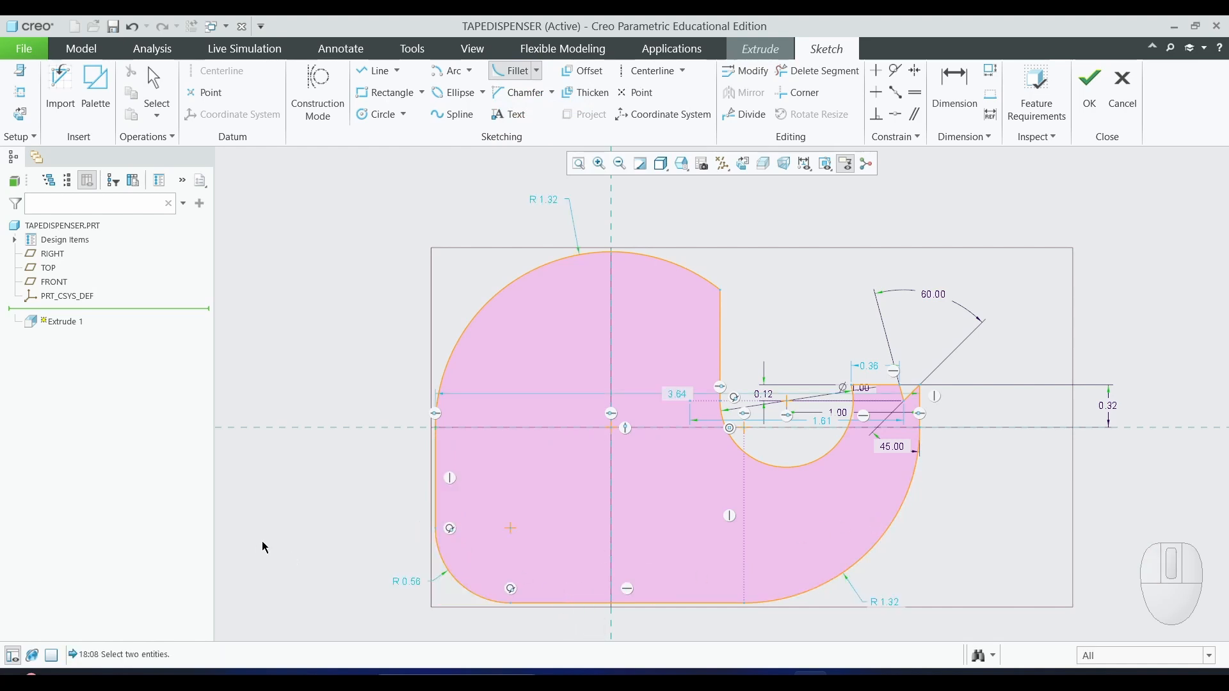
middle_click(320, 503)
Step: Set the radius of the fillet at the profile's lower corner to 0.88
double_click(406, 581)
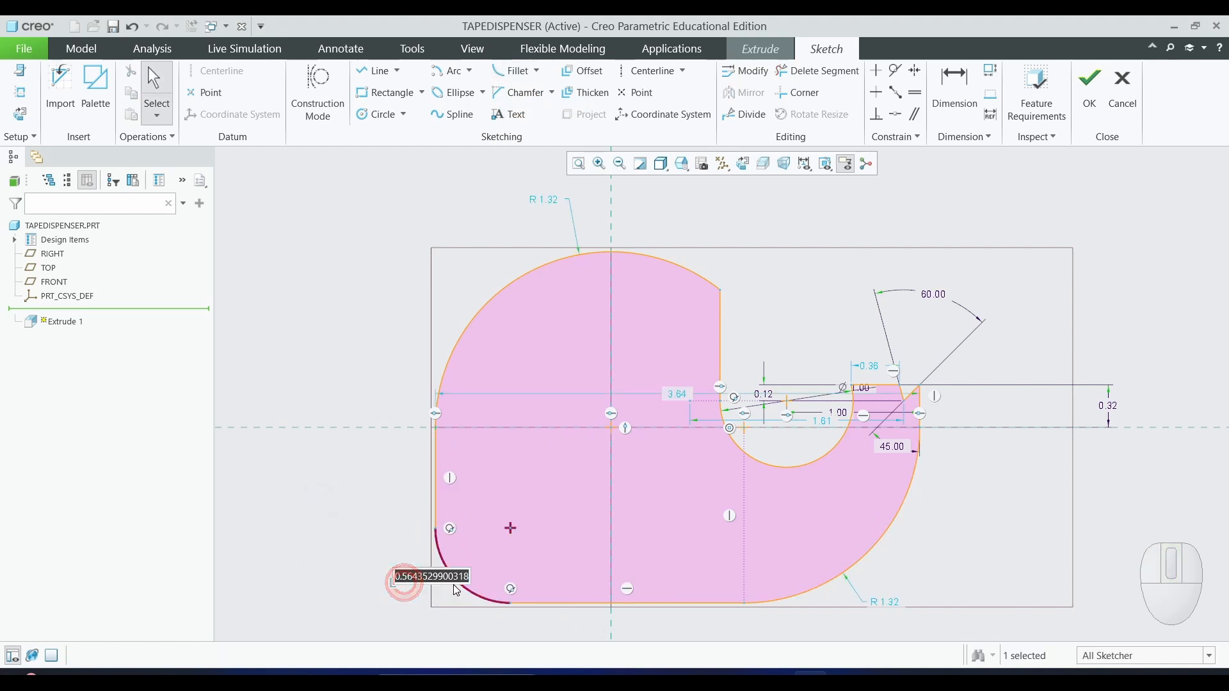
text(0.88)
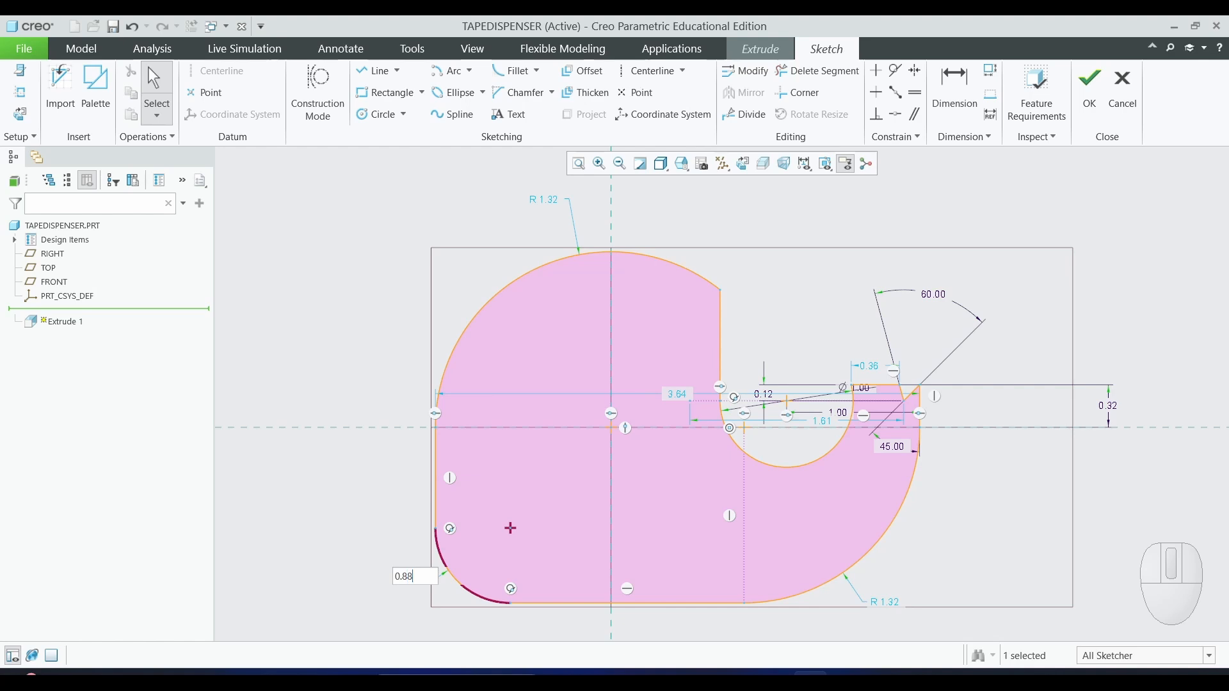
key(Return)
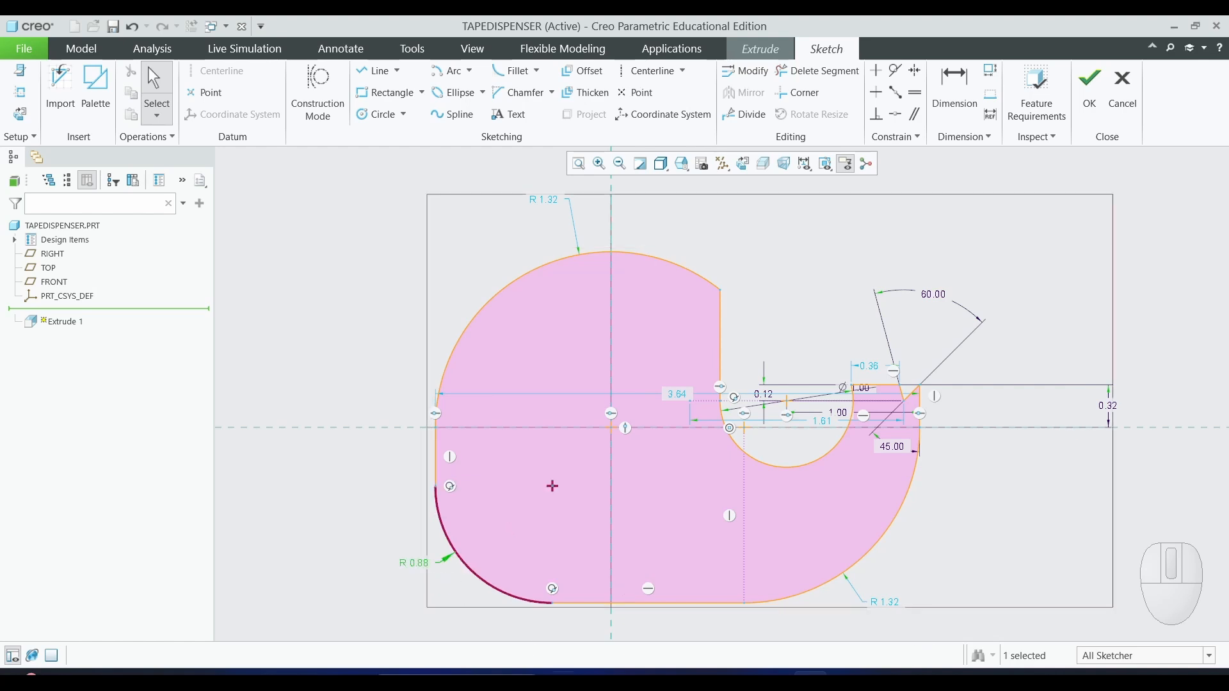
Step: Sketch a circle centred on the origin inside the profile and set its diameter to 0.88
click(379, 115)
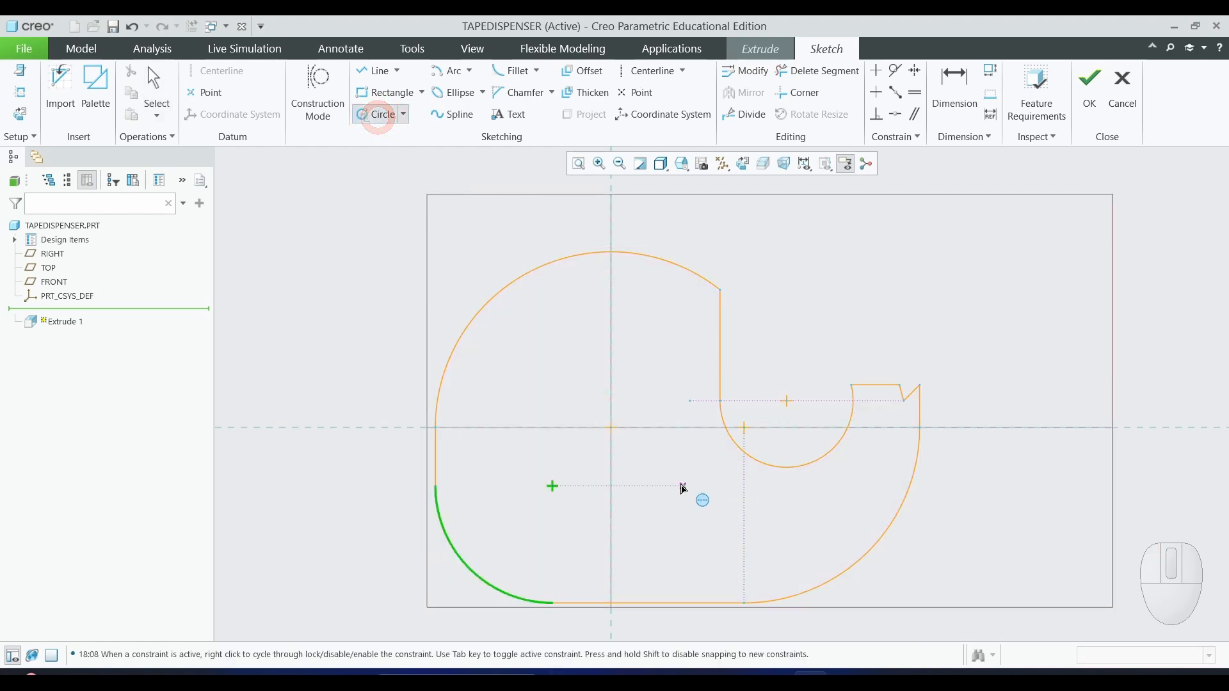
click(612, 428)
click(634, 371)
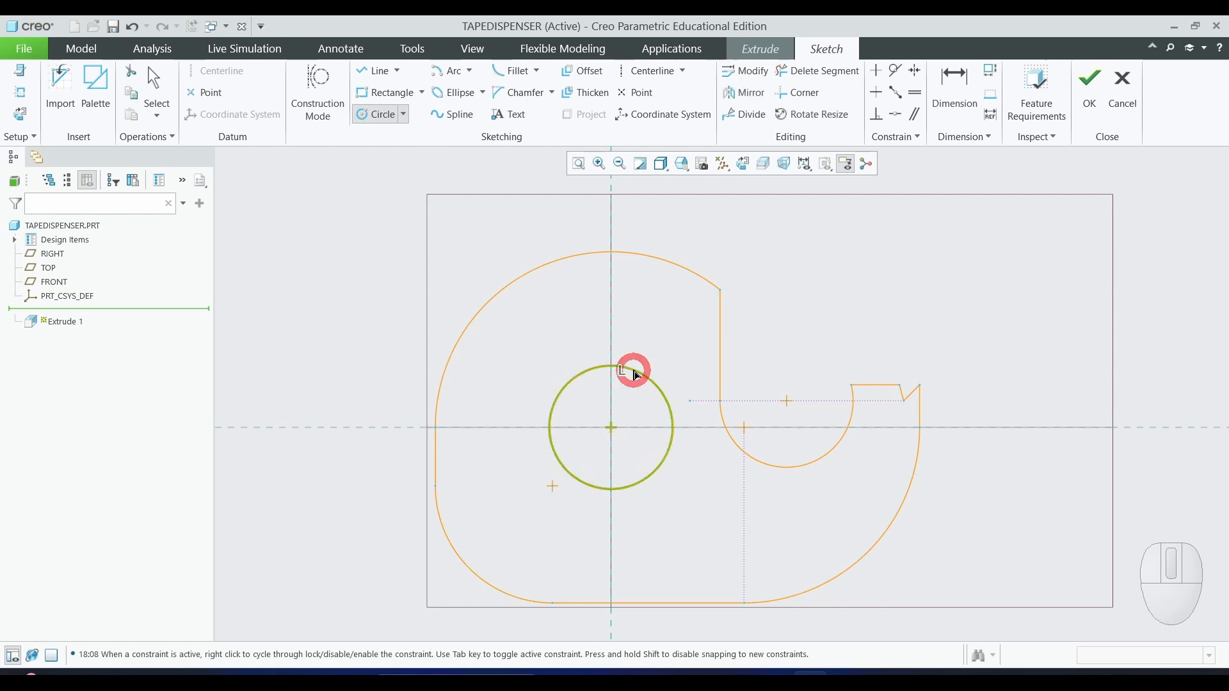
middle_click(840, 343)
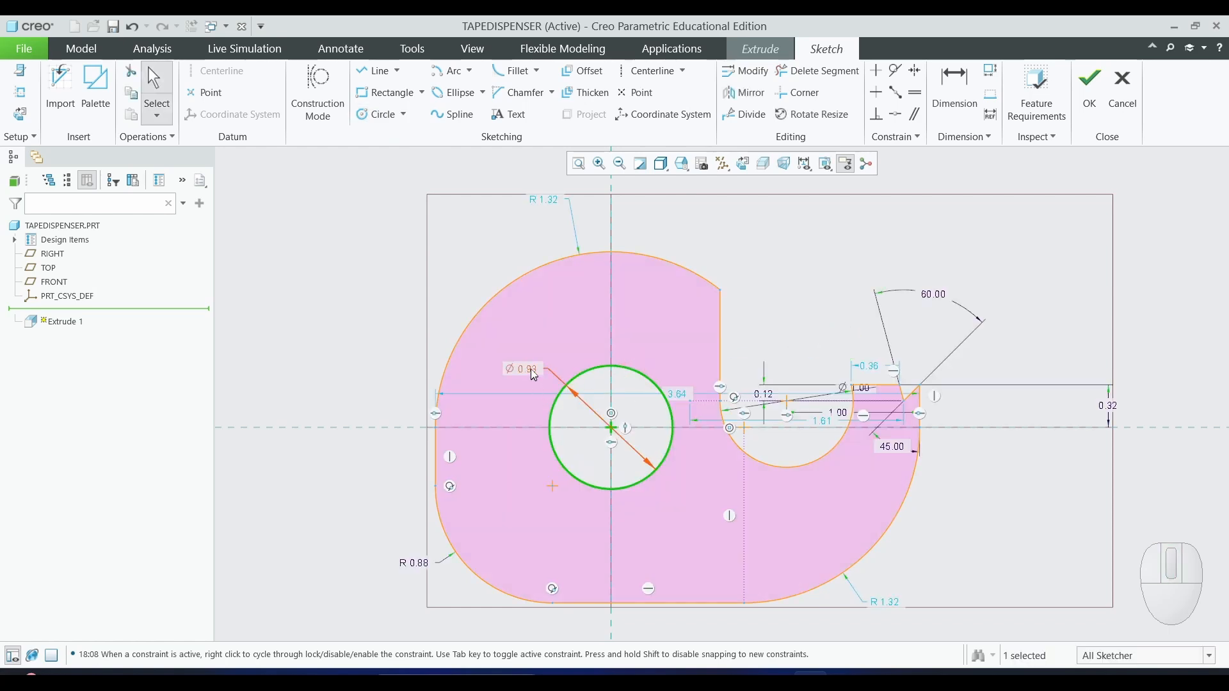
click(532, 370)
double_click(532, 370)
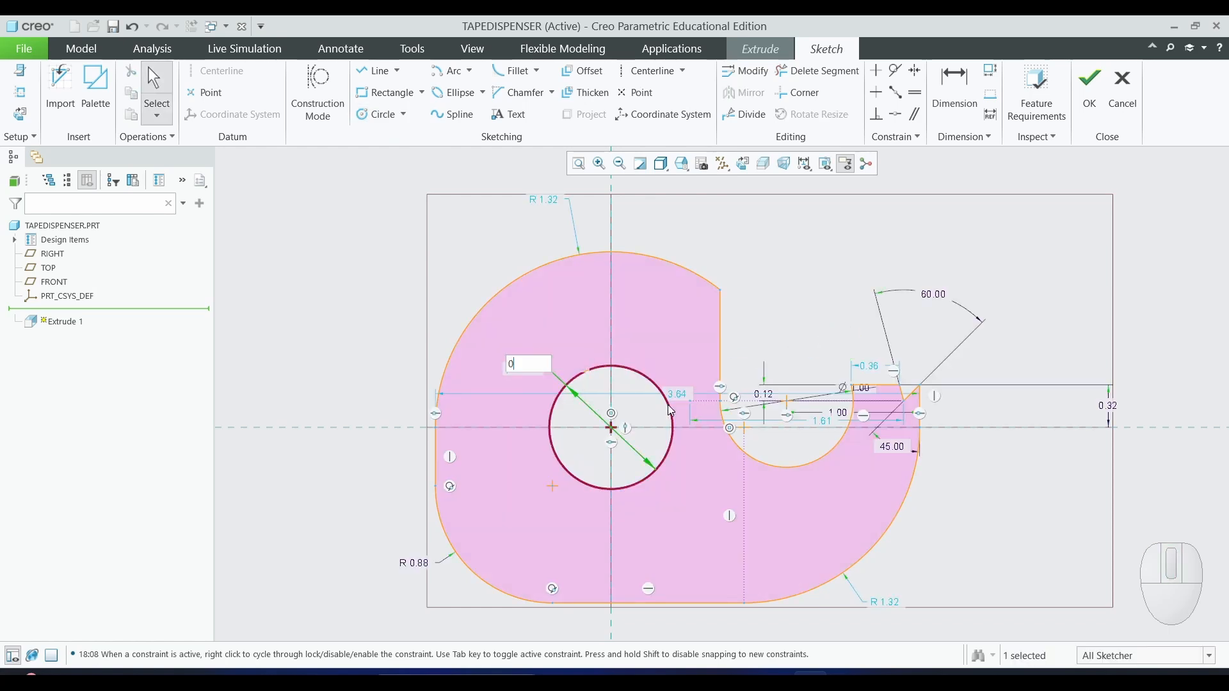
text(0.88)
key(Return)
Step: Finish the sketch and extrude the profile as a solid to a depth of 1.00
scroll(939, 300, up, 3)
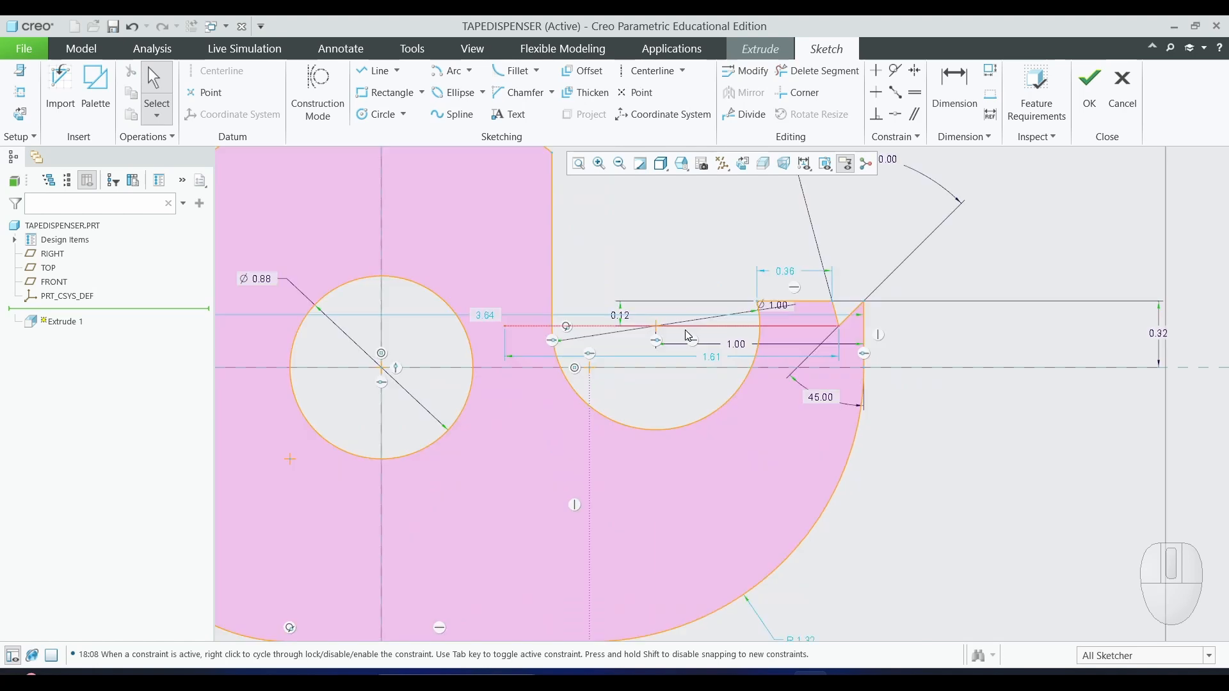
scroll(945, 327, down, 3)
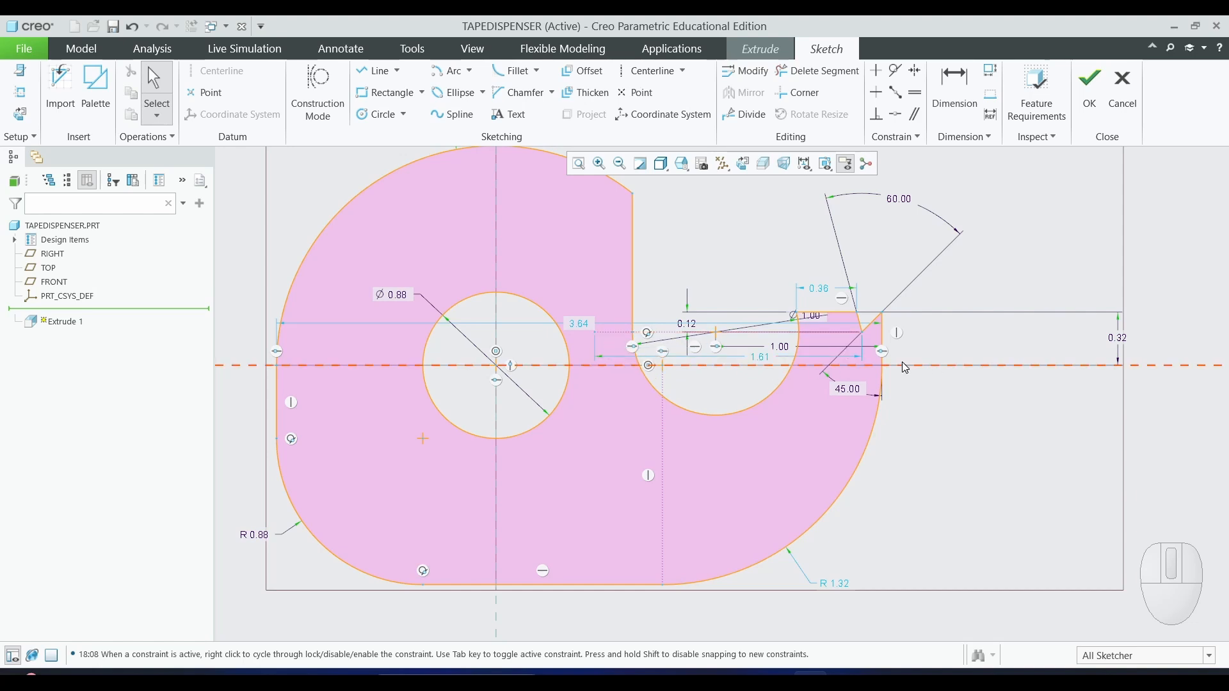
scroll(754, 467, up, 2)
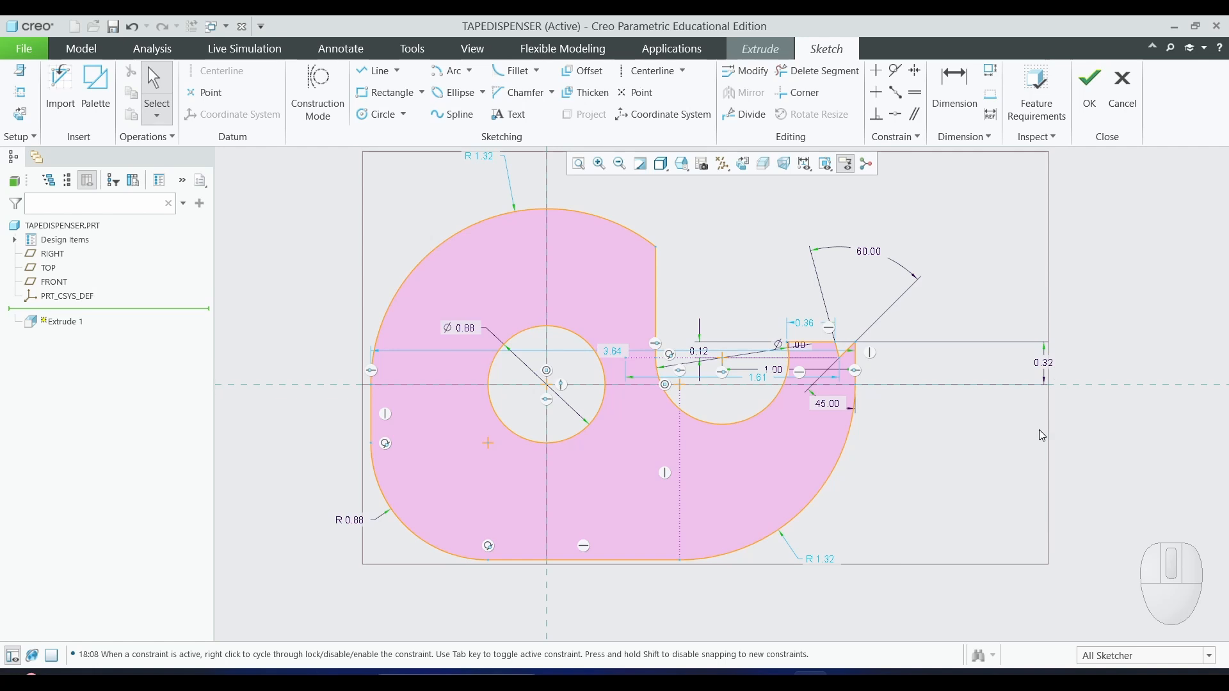
scroll(910, 474, up, 1)
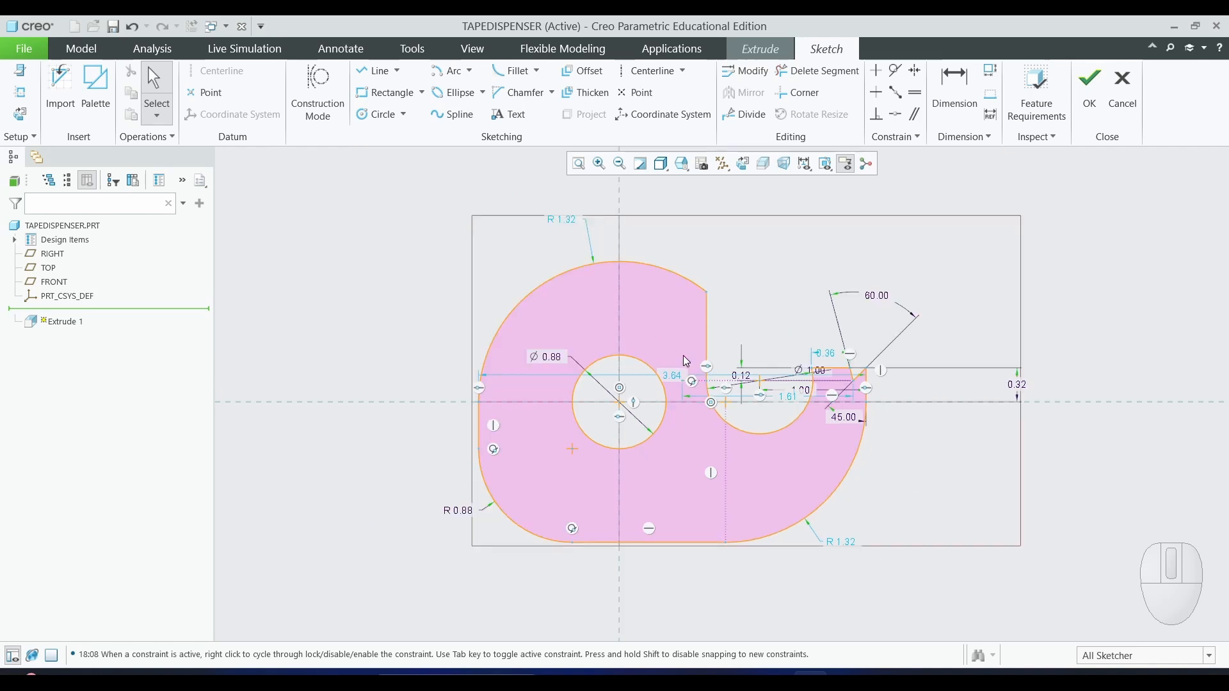
click(1100, 102)
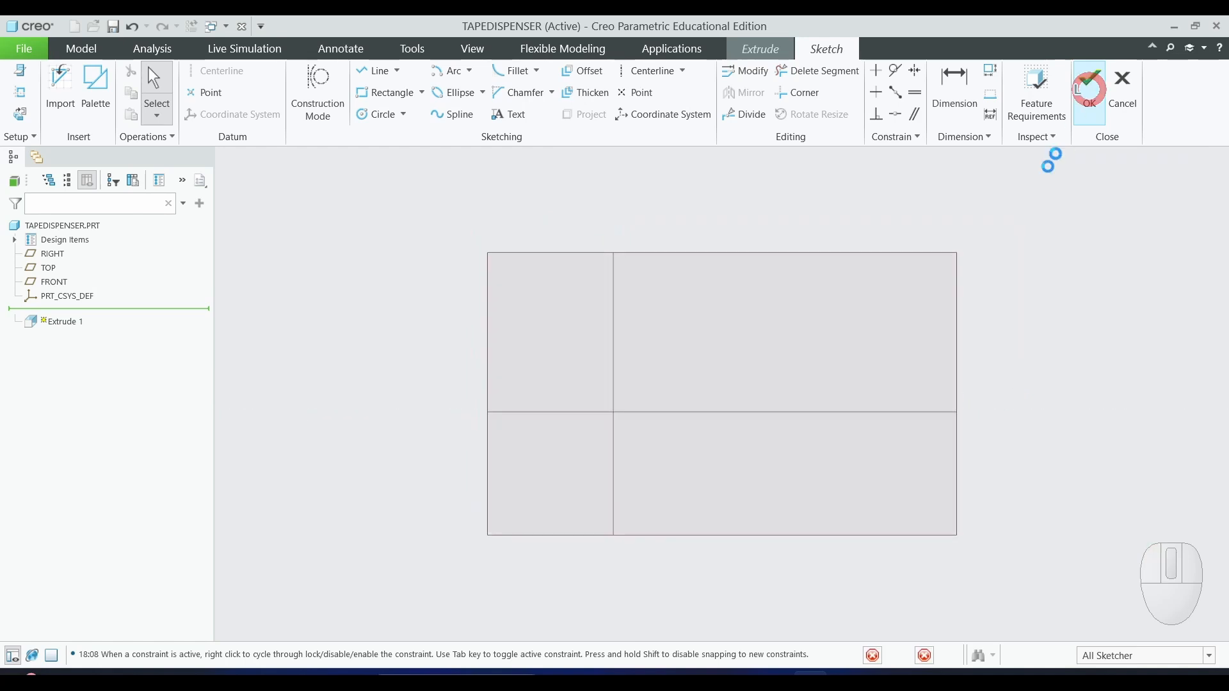
mouse_move(886, 330)
middle_down()
mouse_move(864, 365)
mouse_move(884, 357)
mouse_move(867, 367)
middle_up()
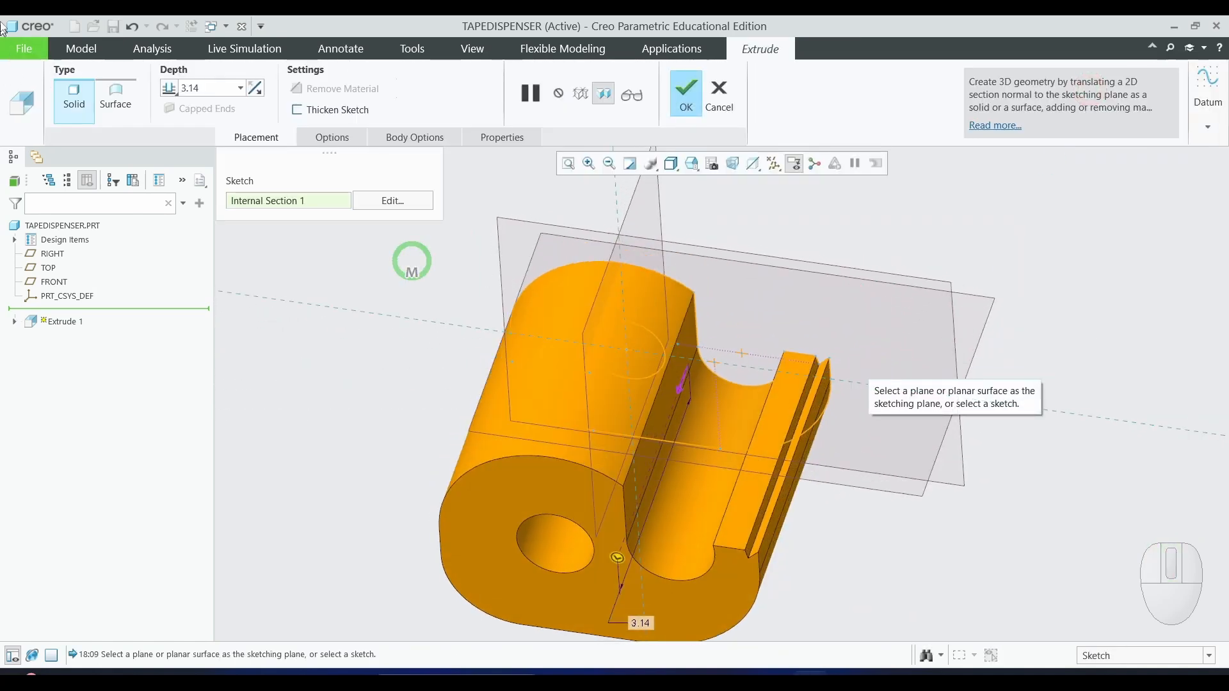
double_click(200, 88)
text(1)
key(Return)
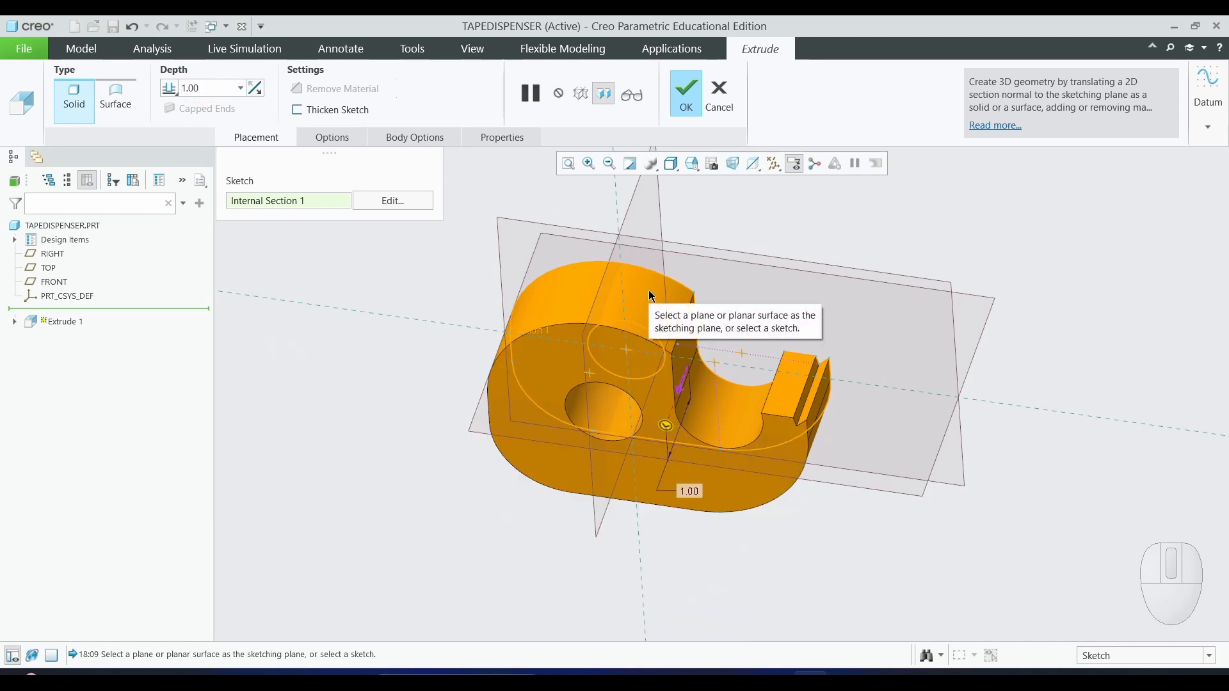
click(694, 99)
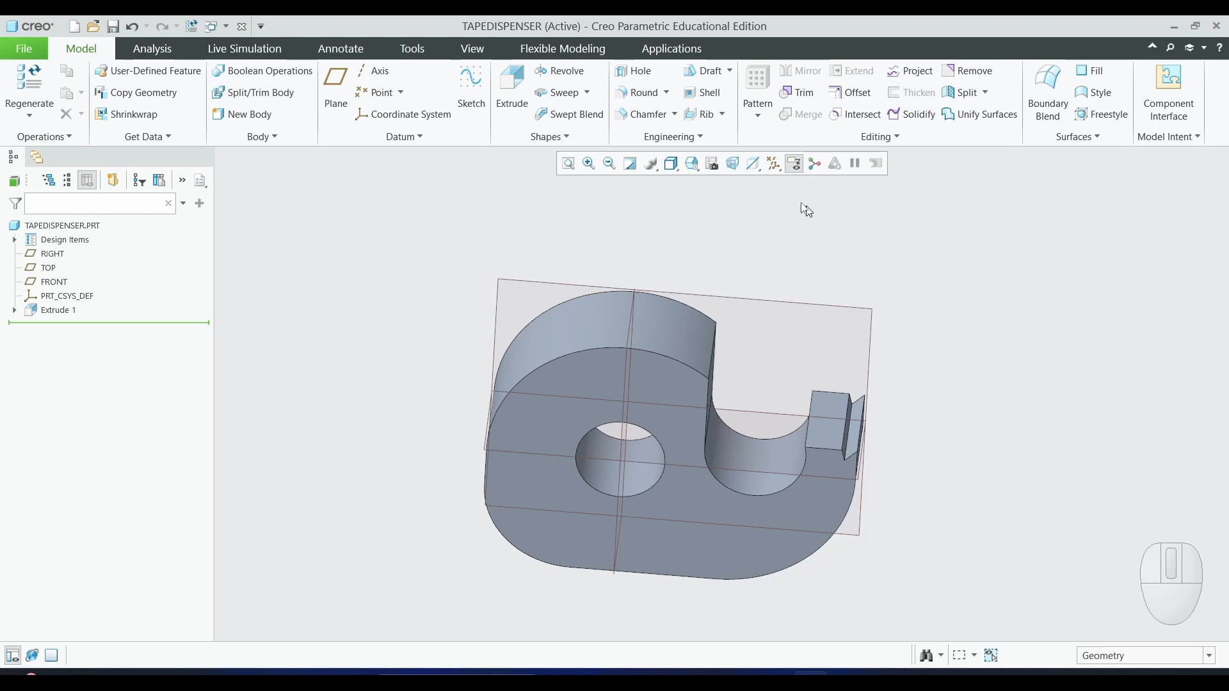
Step: Start a Shell on the body and choose the flat profile face lying on the FRONT plane for removal
click(712, 94)
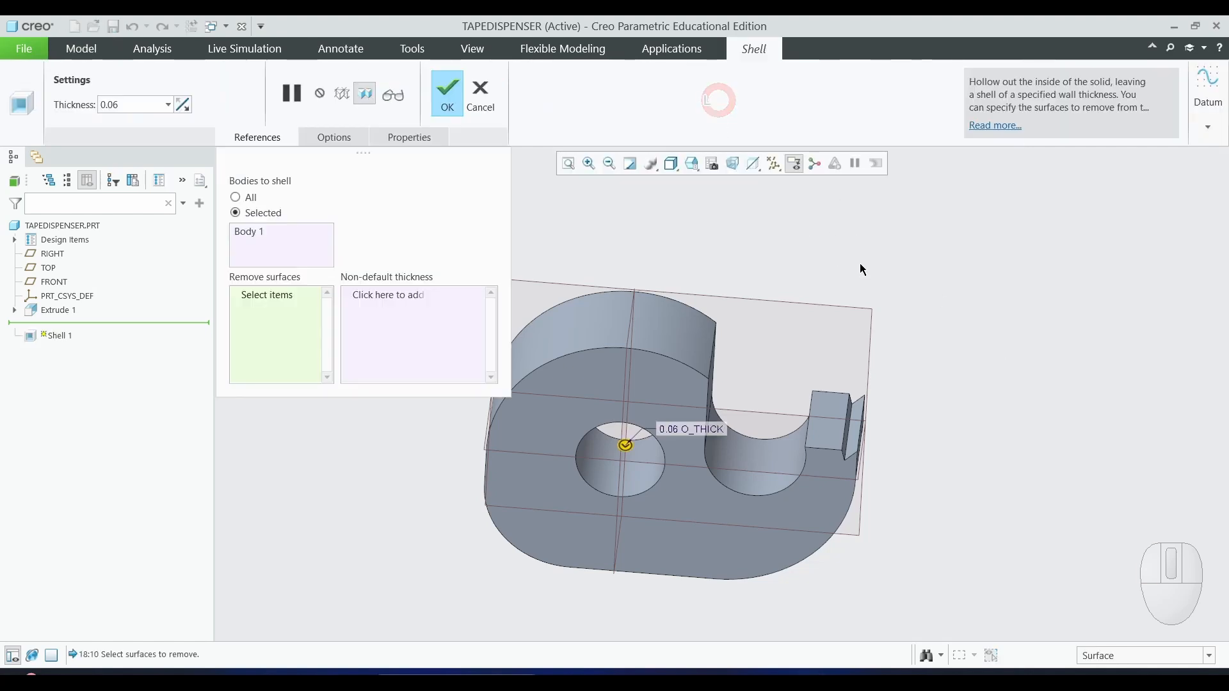
middle_drag(909, 272, 886, 334)
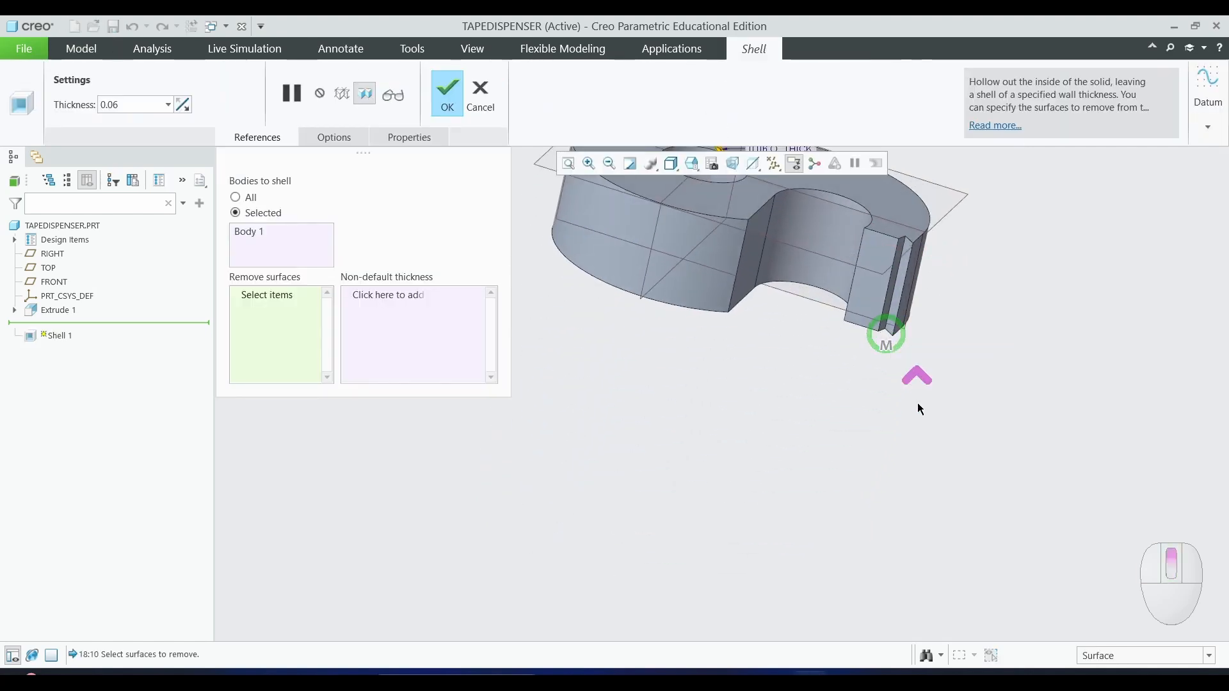
key(ctrl+d)
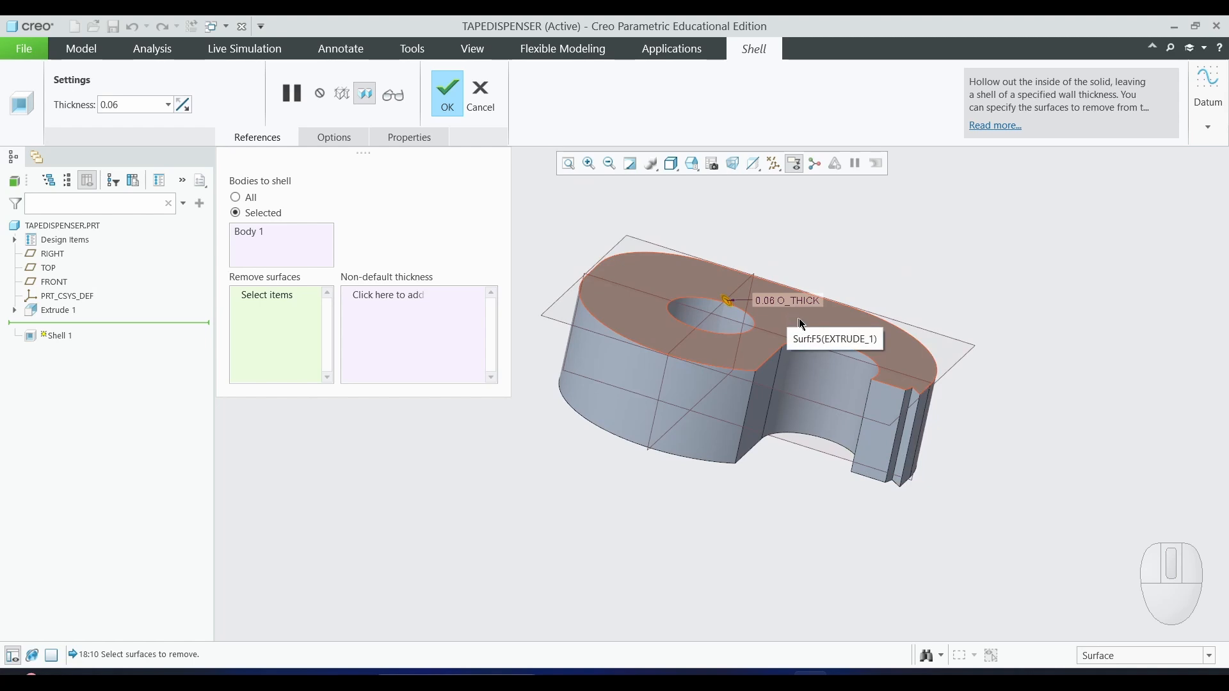
click(841, 330)
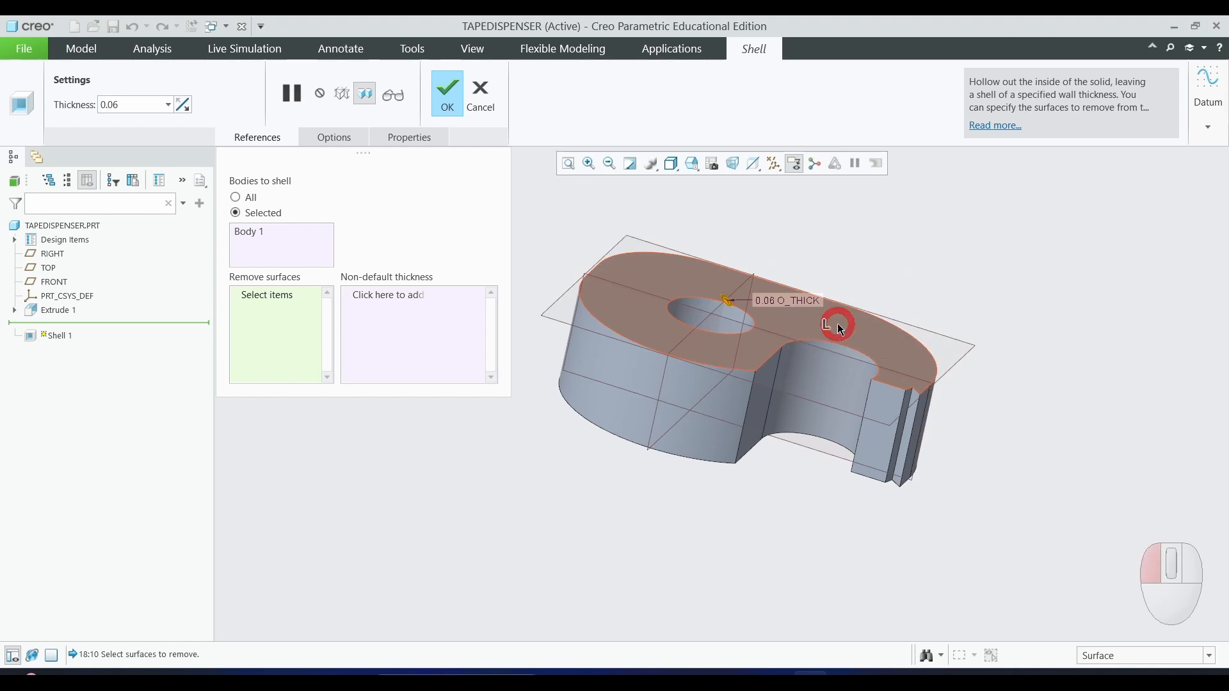
middle_drag(1004, 376, 1051, 379)
scroll(1003, 230, up, 2)
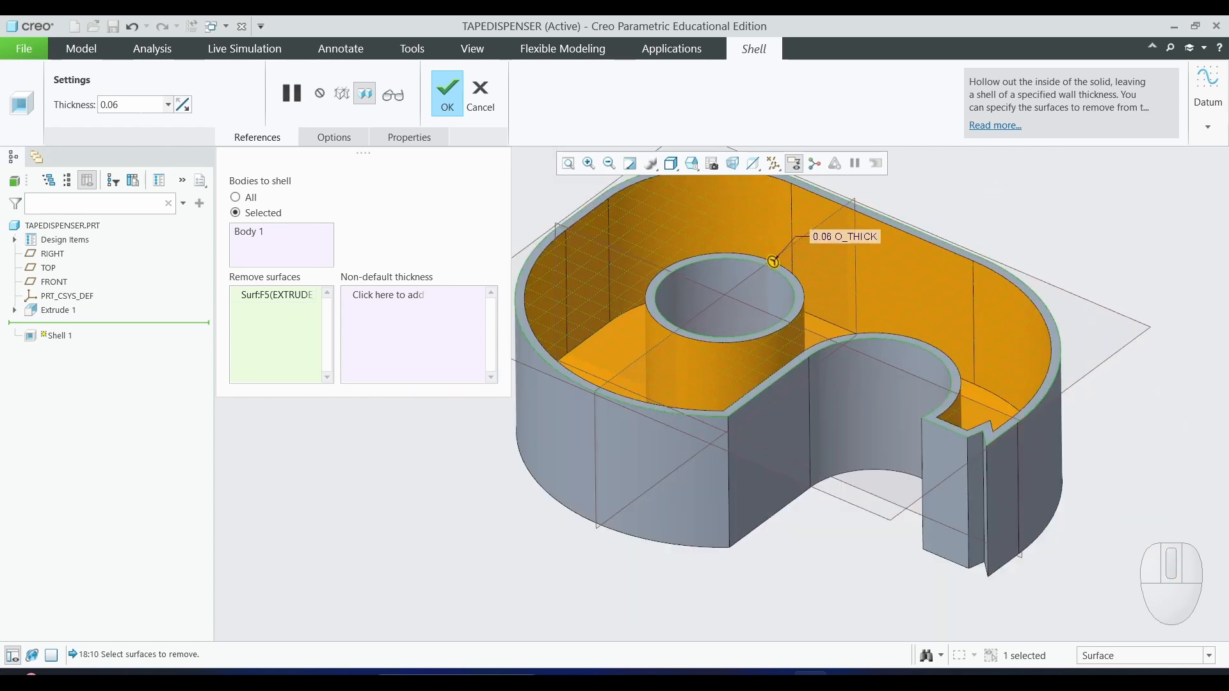
Step: Set the shell's wall thickness to 0.05
click(138, 105)
text(0.)
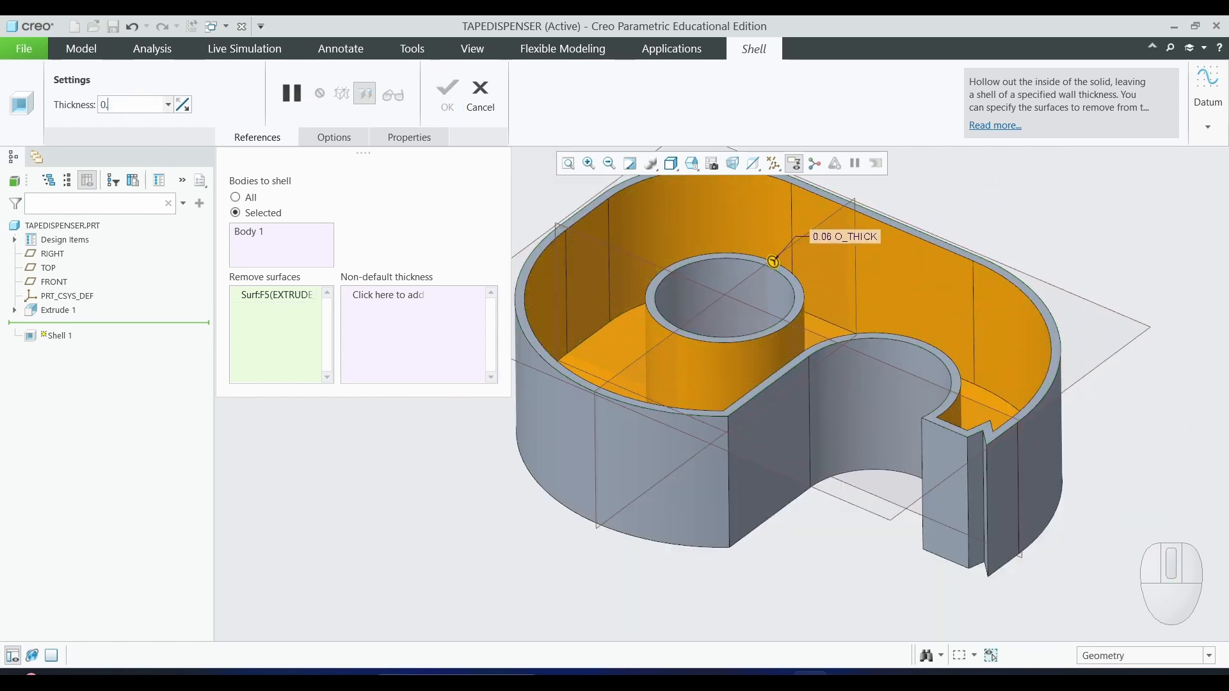
text(05)
key(Return)
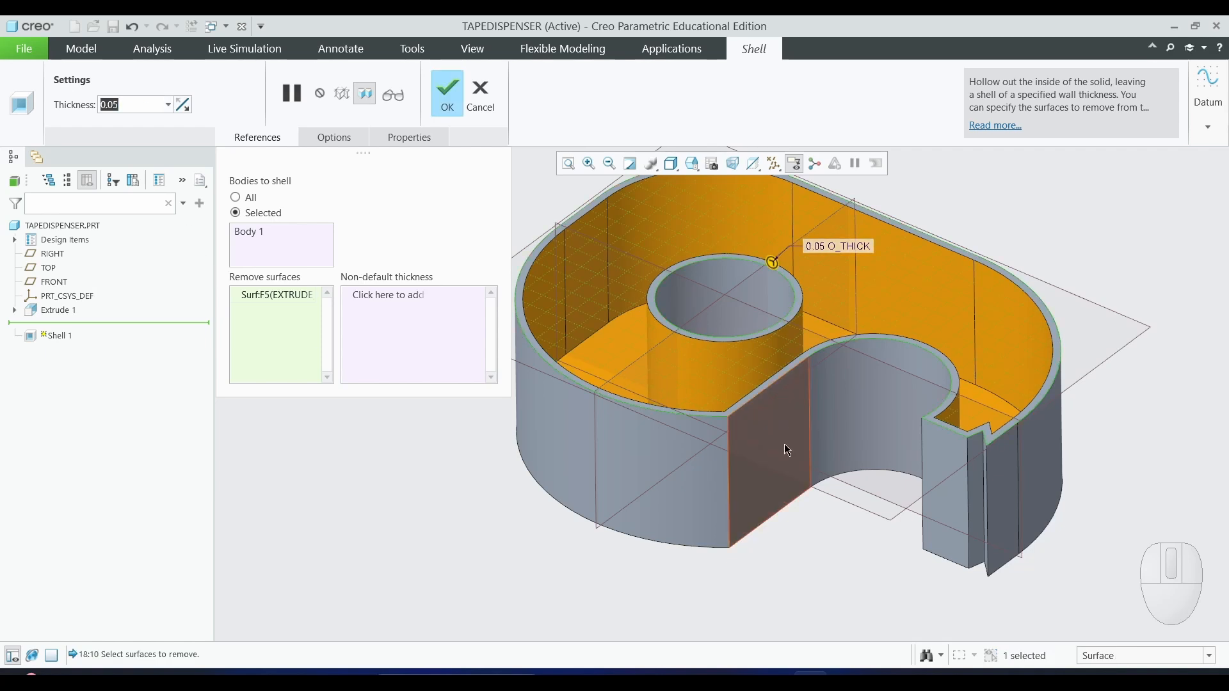
Step: Add the opening's straight wall and the adjoining concave round face to the shell's removed surfaces, and complete the shell
key(ctrl)
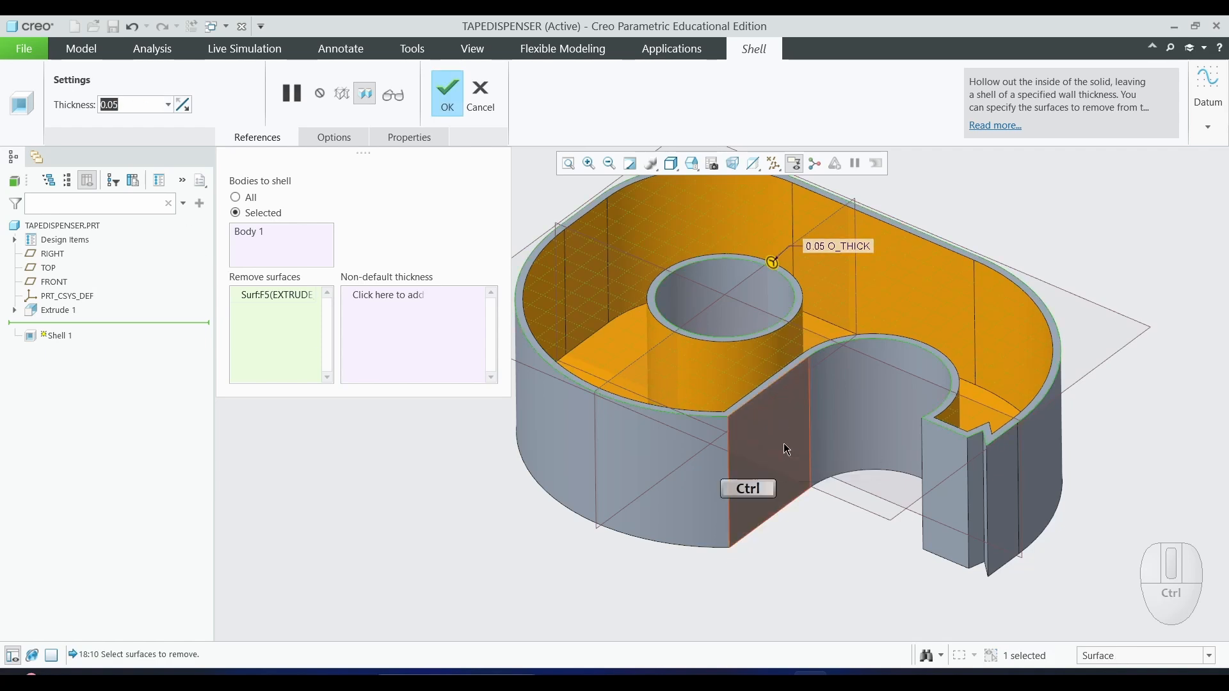
ctrl+click(845, 439)
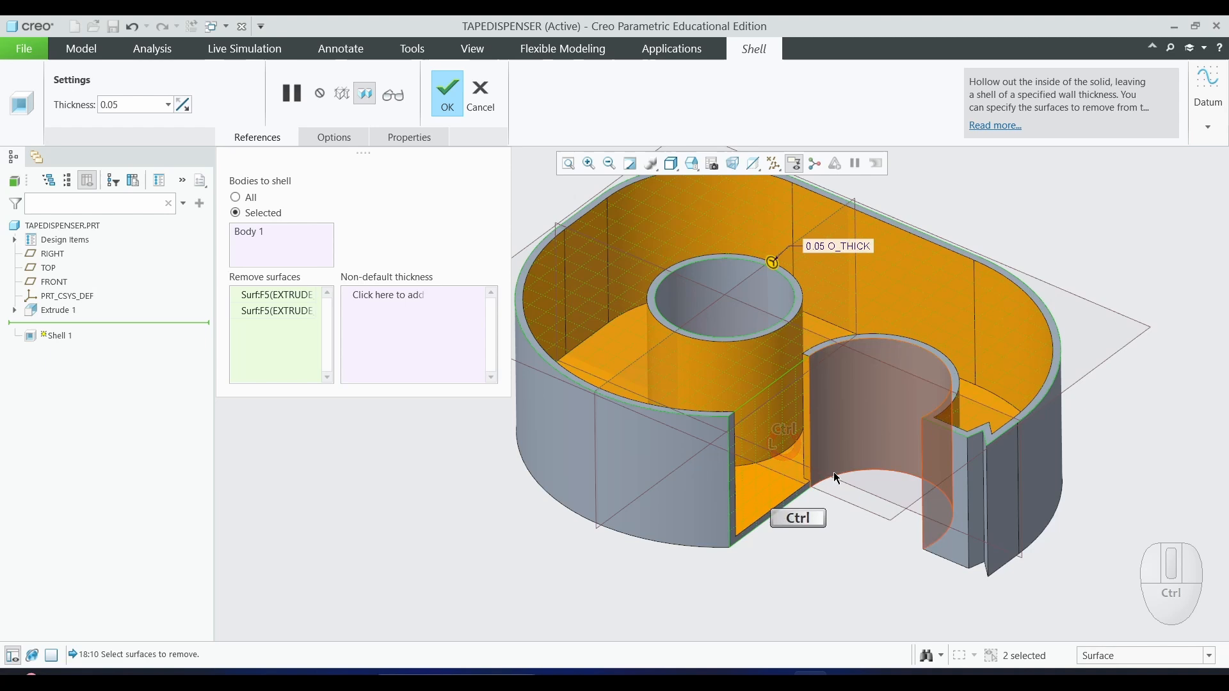
ctrl+click(853, 436)
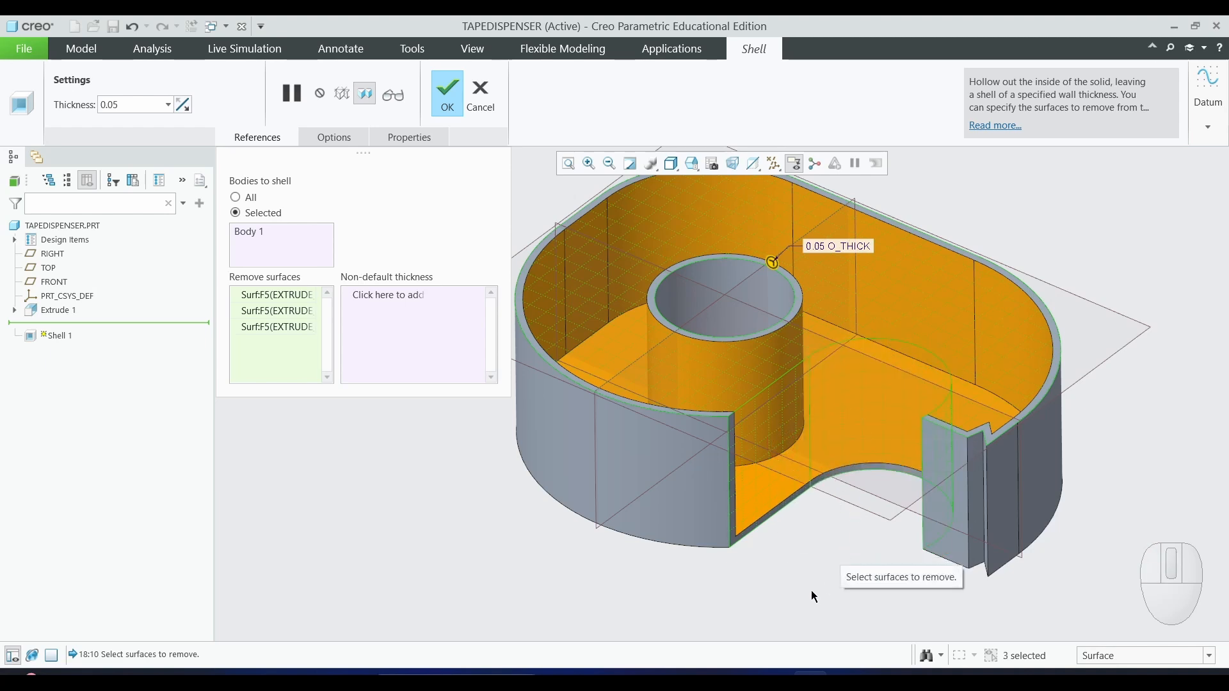
middle_drag(791, 559, 797, 531)
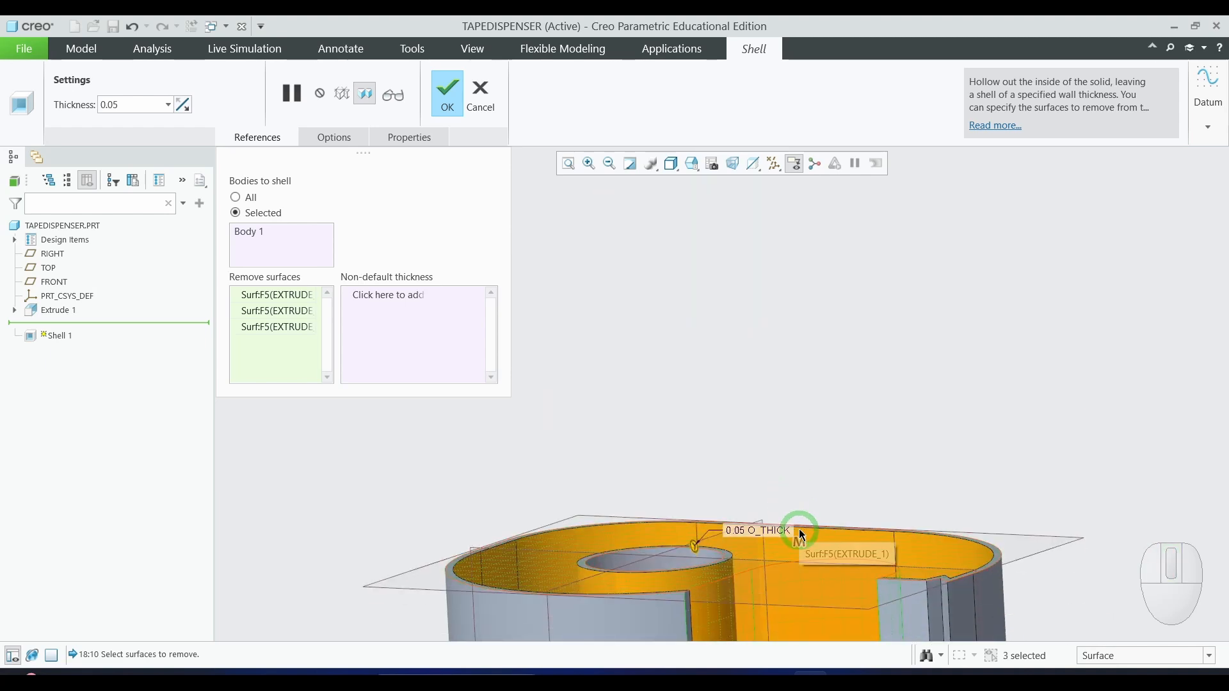
scroll(795, 516, down, 3)
scroll(794, 515, up, 5)
scroll(804, 573, down, 3)
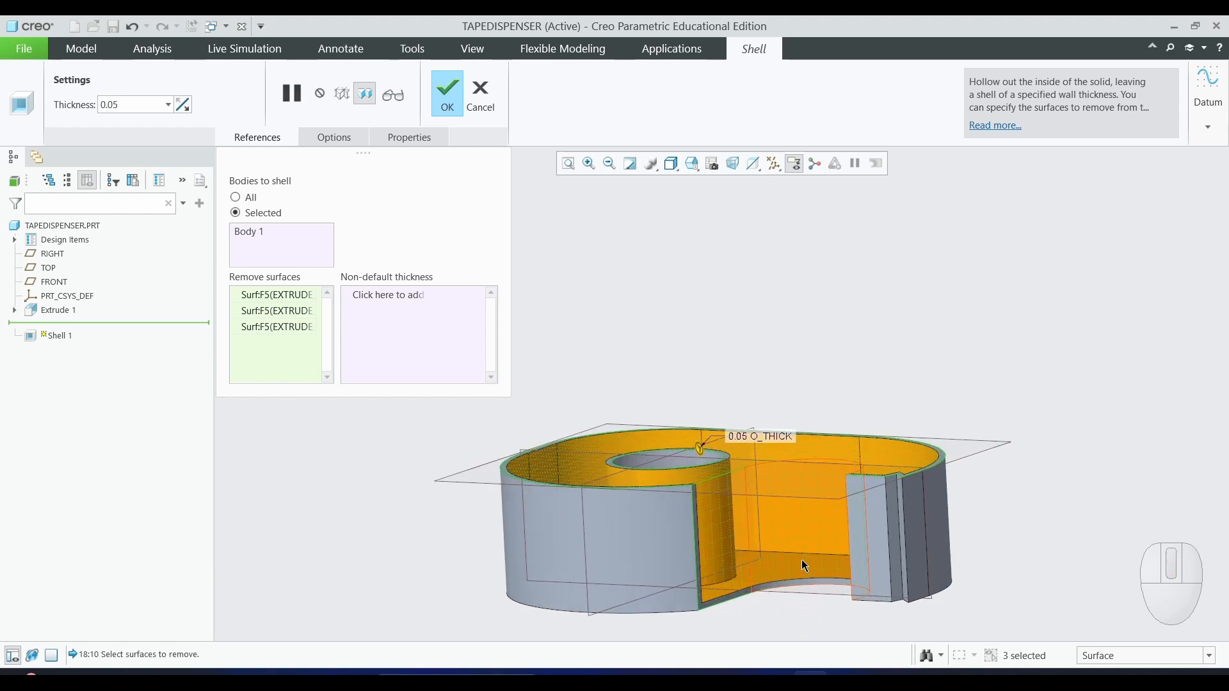
mouse_move(801, 513)
middle_down()
mouse_move(812, 401)
mouse_move(790, 398)
mouse_move(776, 474)
mouse_move(795, 502)
middle_up()
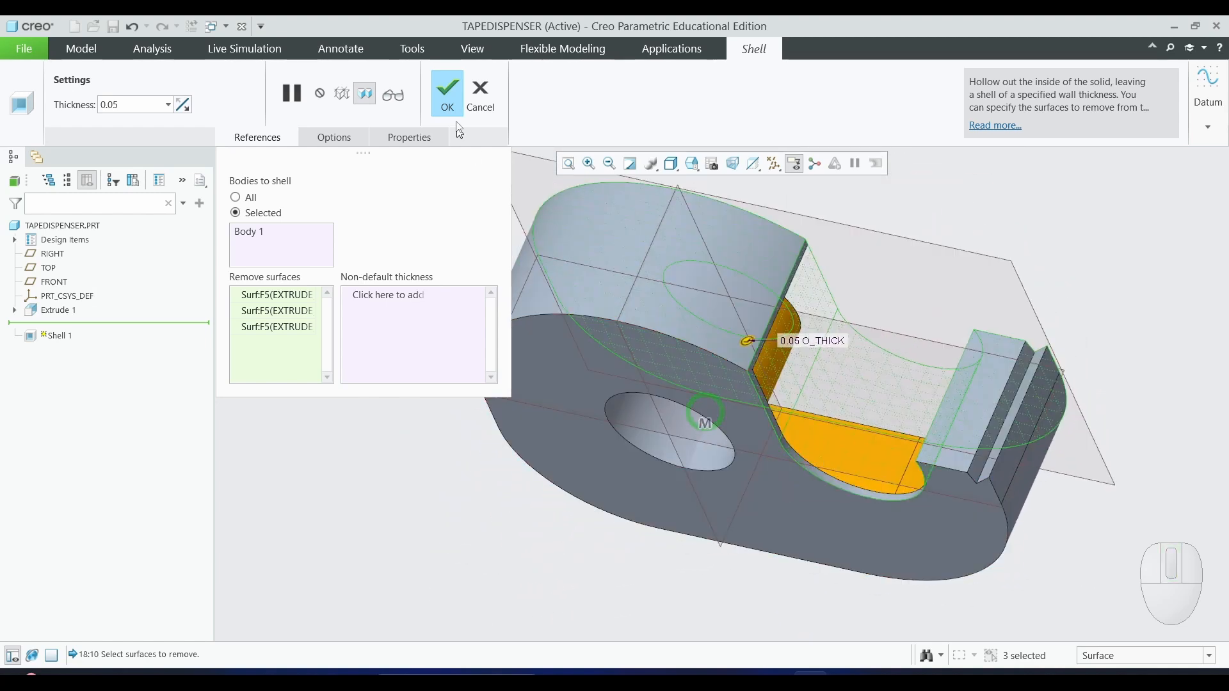
click(446, 96)
scroll(1034, 394, down, 2)
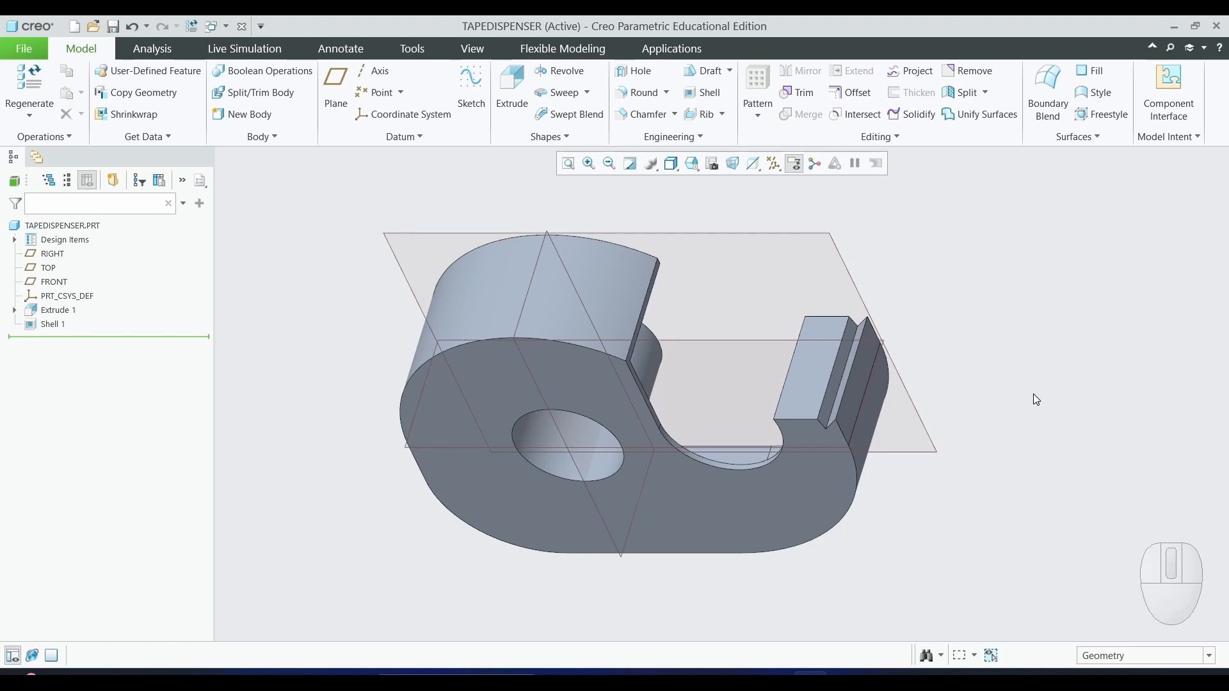
scroll(1033, 394, down, 1)
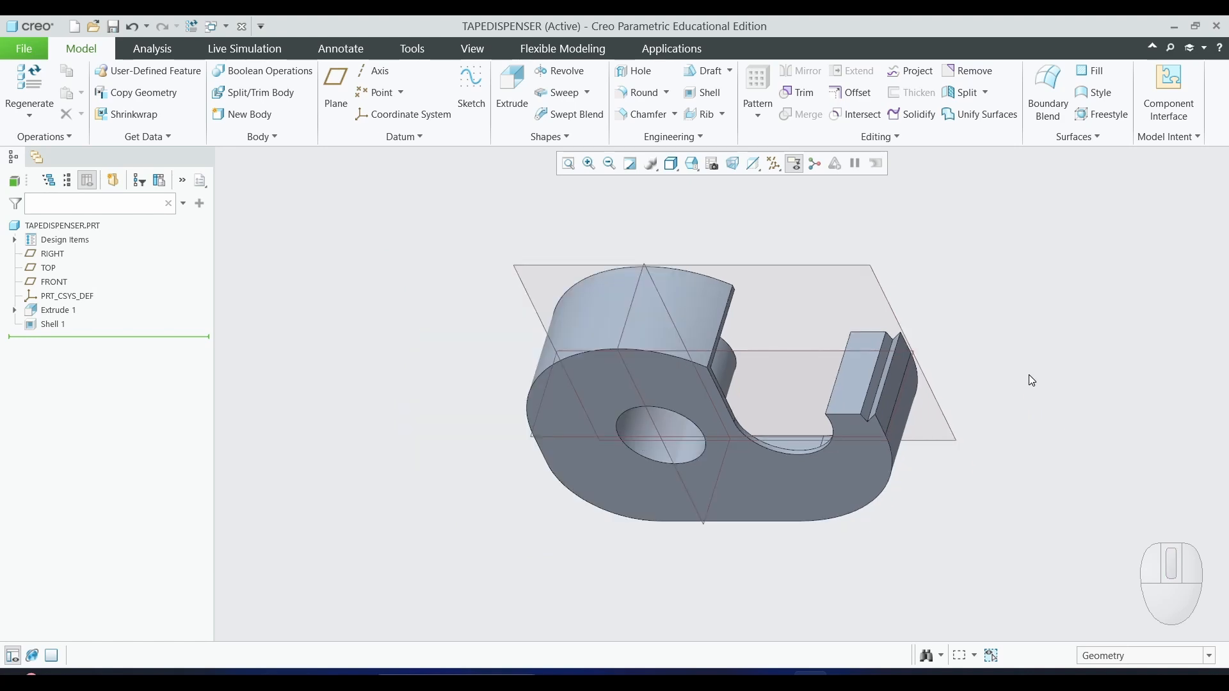